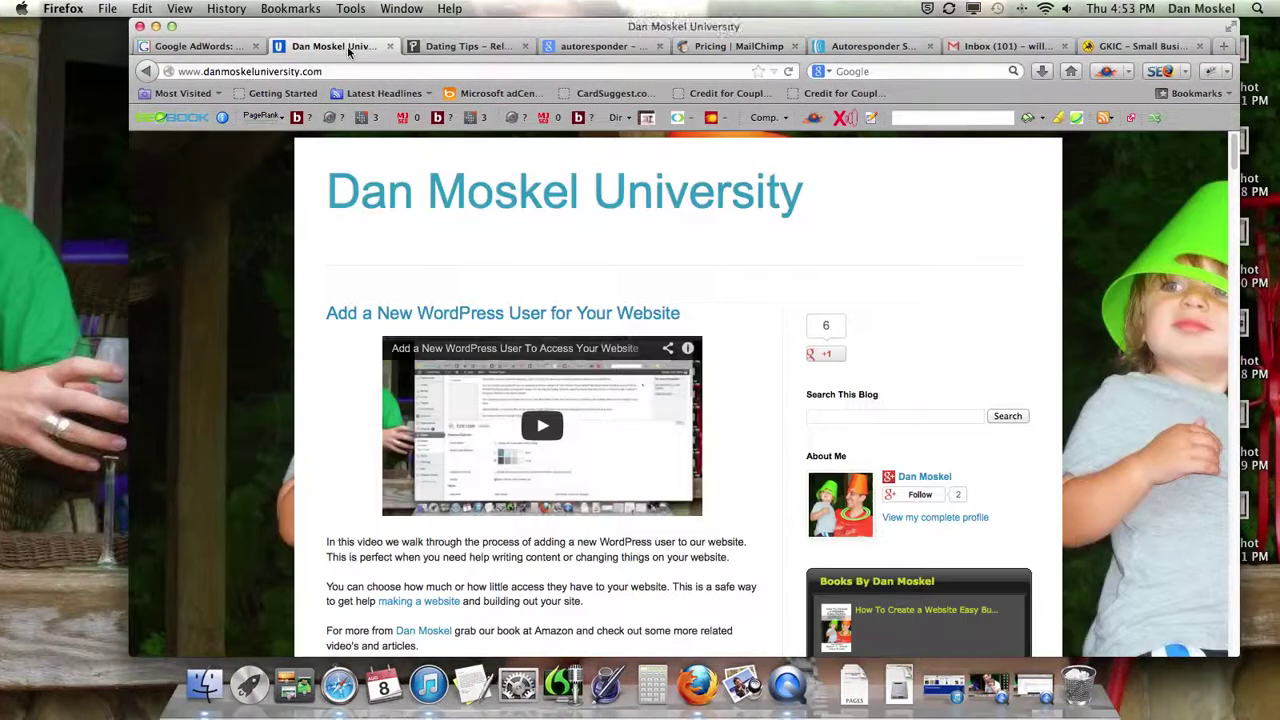
- Review the GKIC, AWeber and MailChimp pricing pages, ending on the 'autoresponder' Google results
click(156, 26)
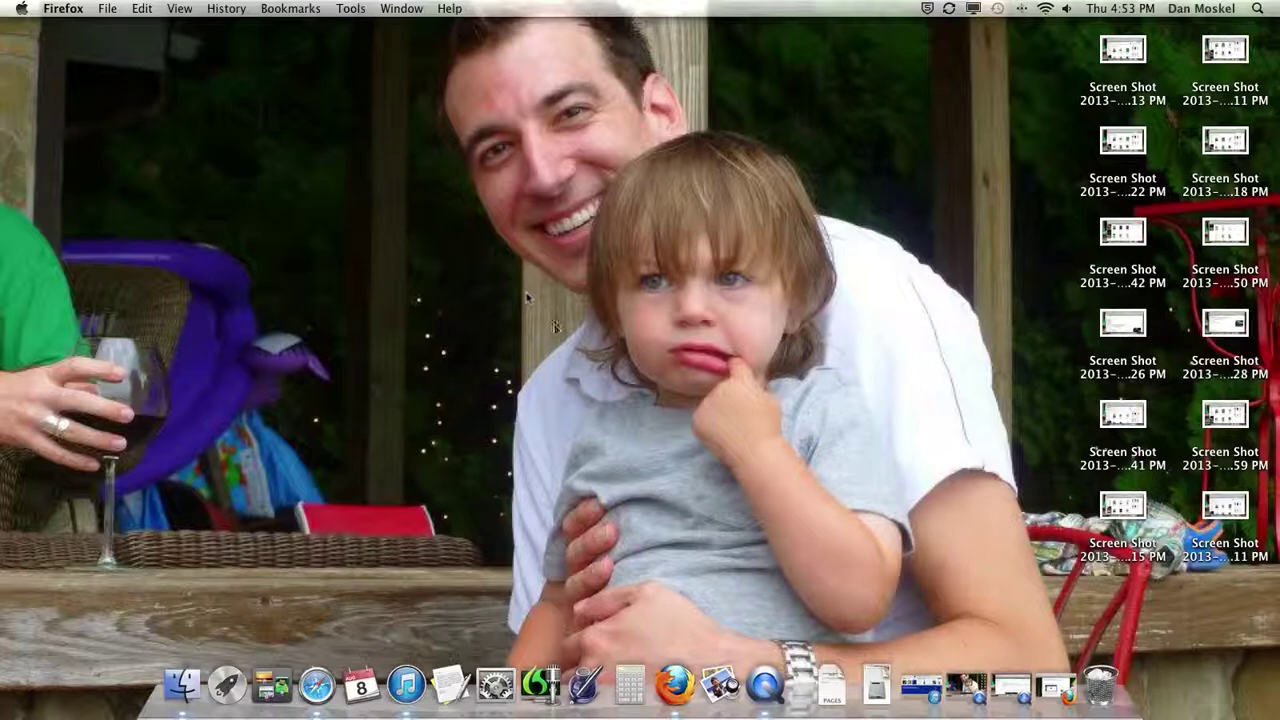
click(1050, 690)
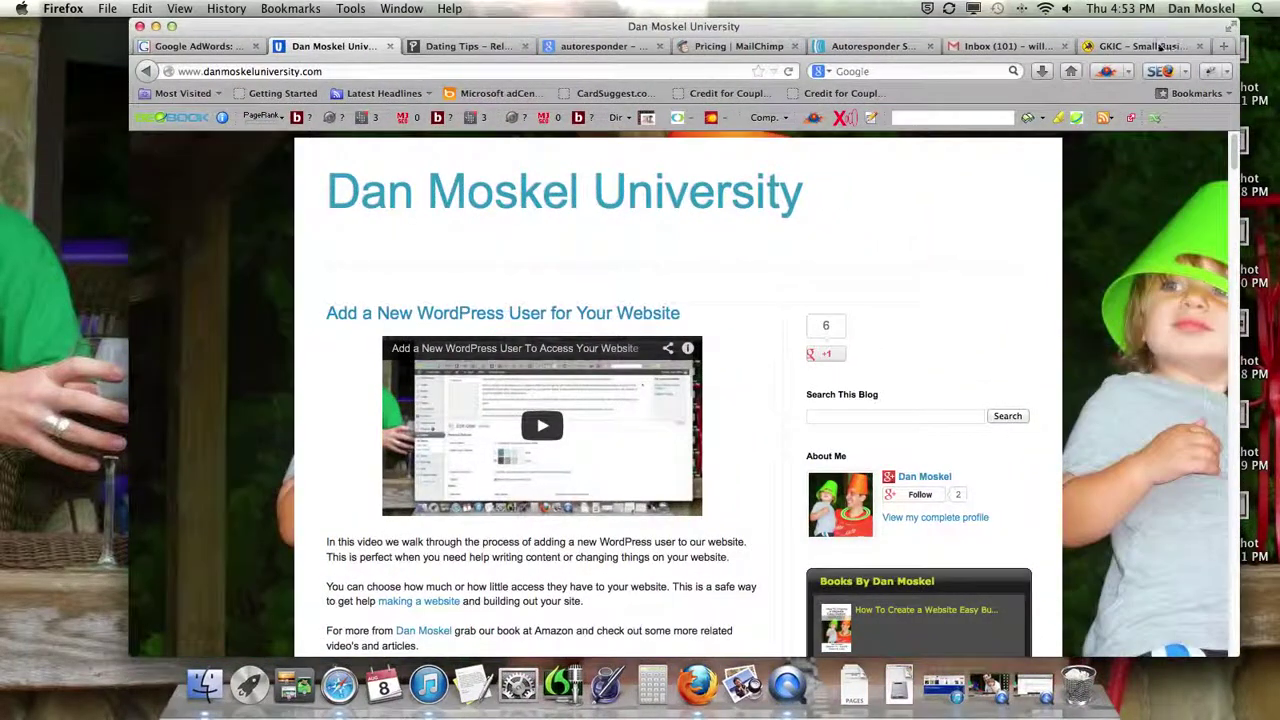
click(1140, 46)
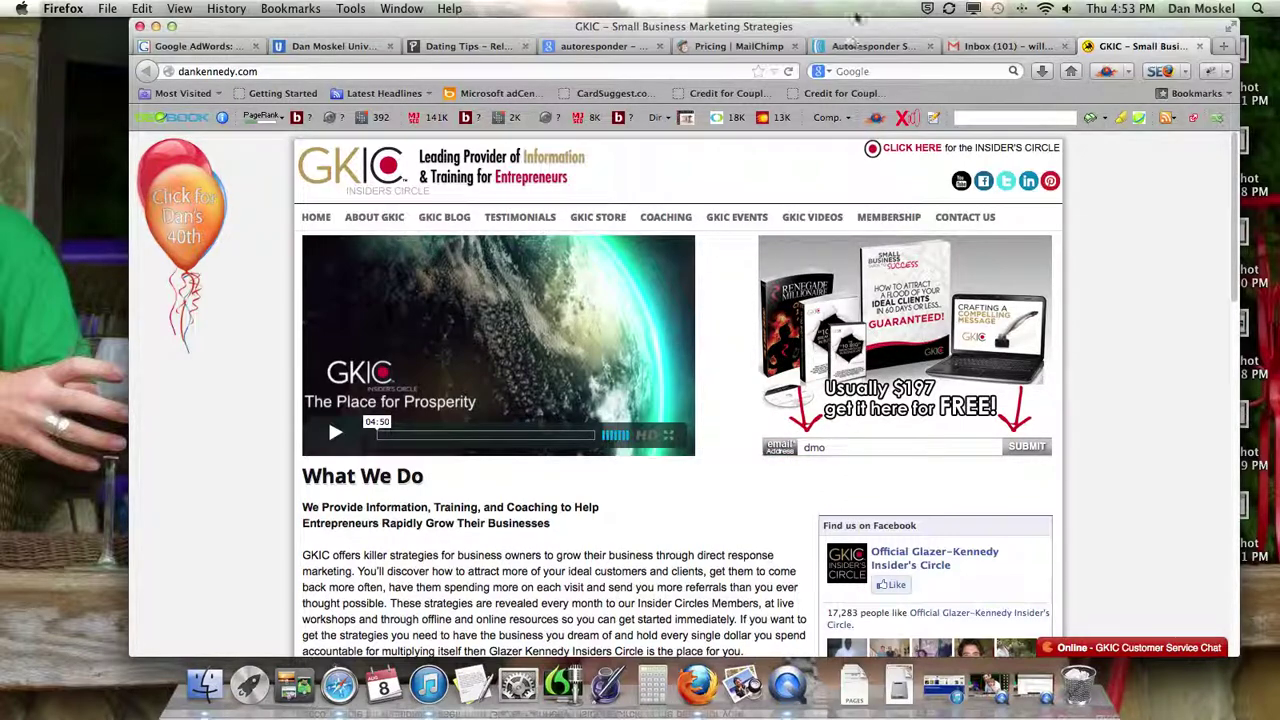
click(862, 48)
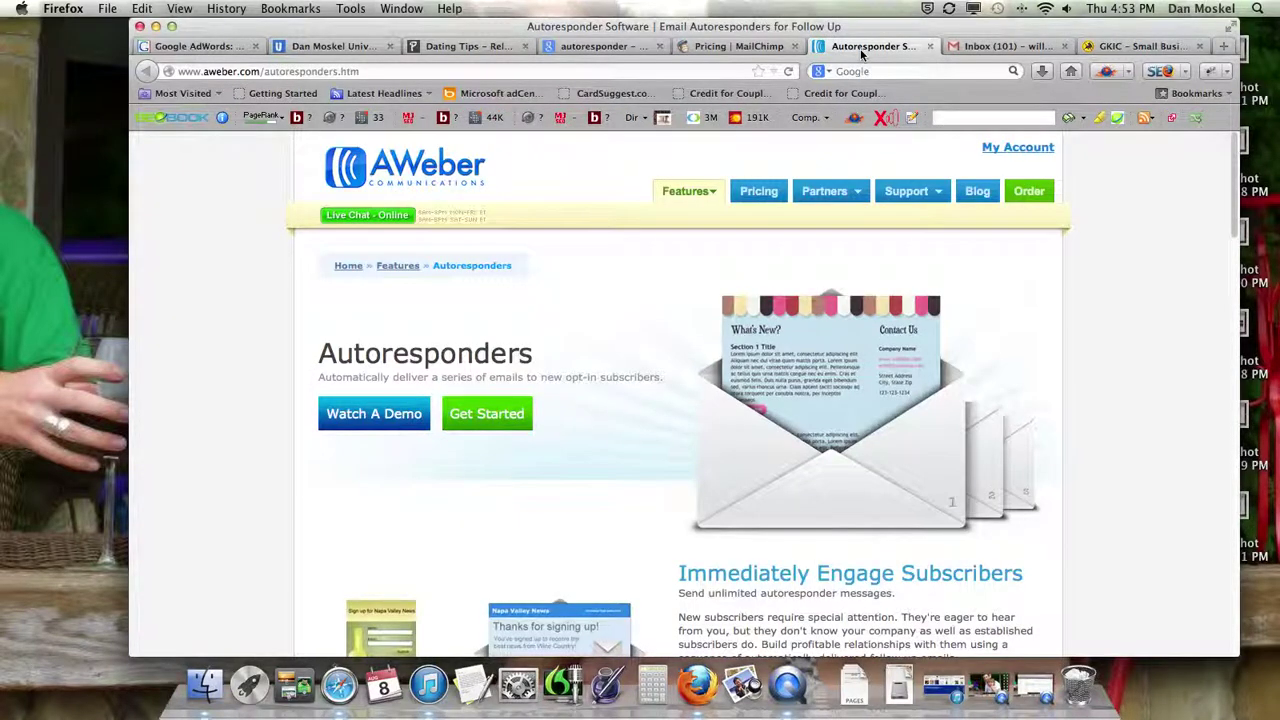
click(749, 48)
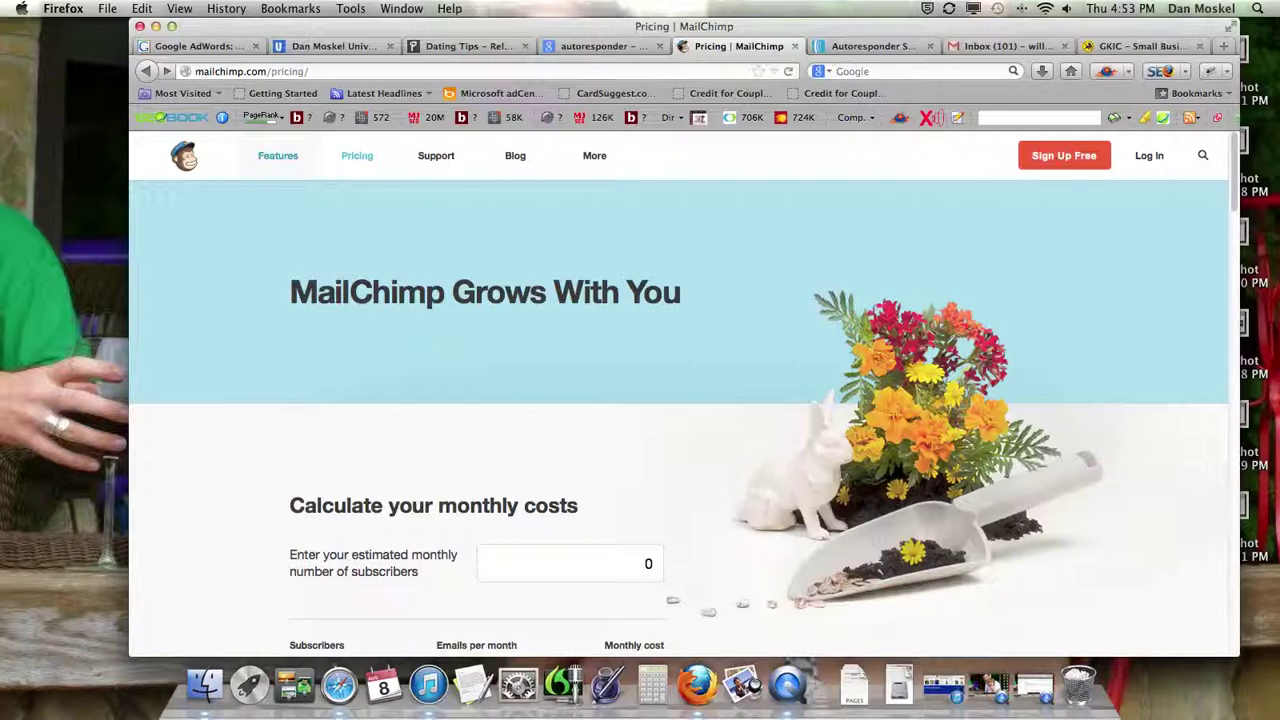
click(600, 46)
scroll(571, 286, up, 5)
scroll(572, 293, up, 1)
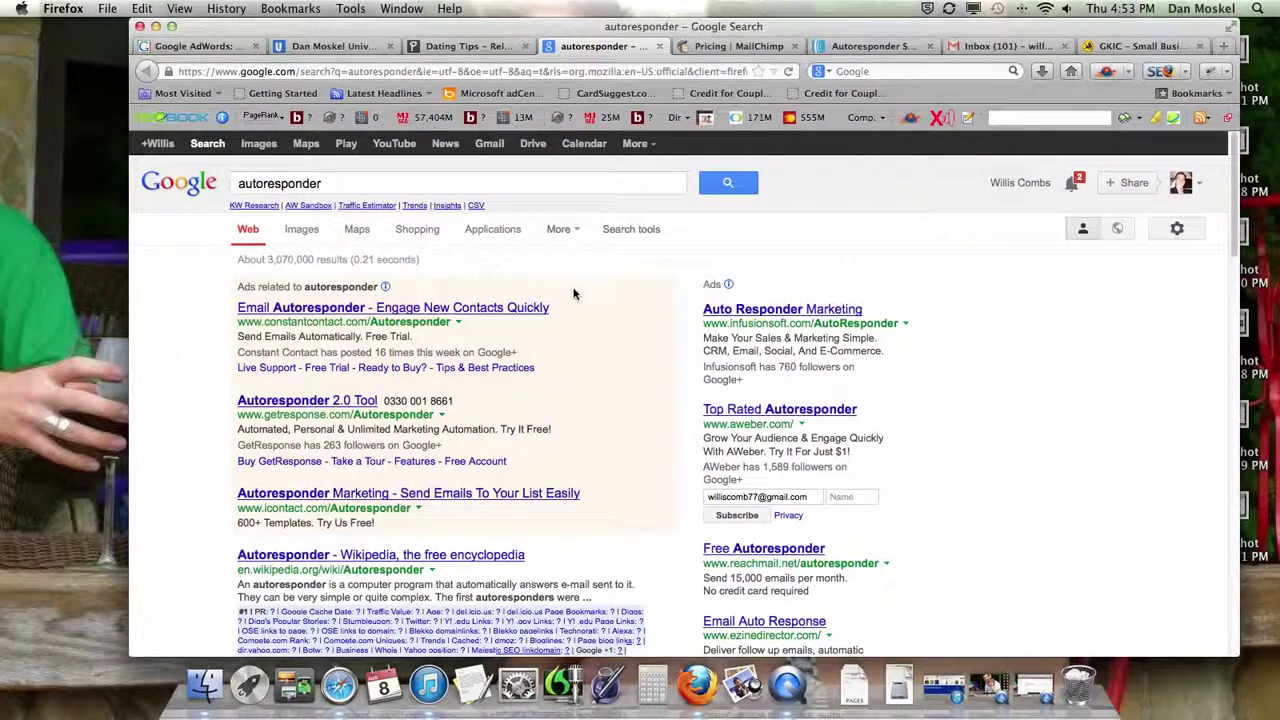
scroll(574, 292, down, 3)
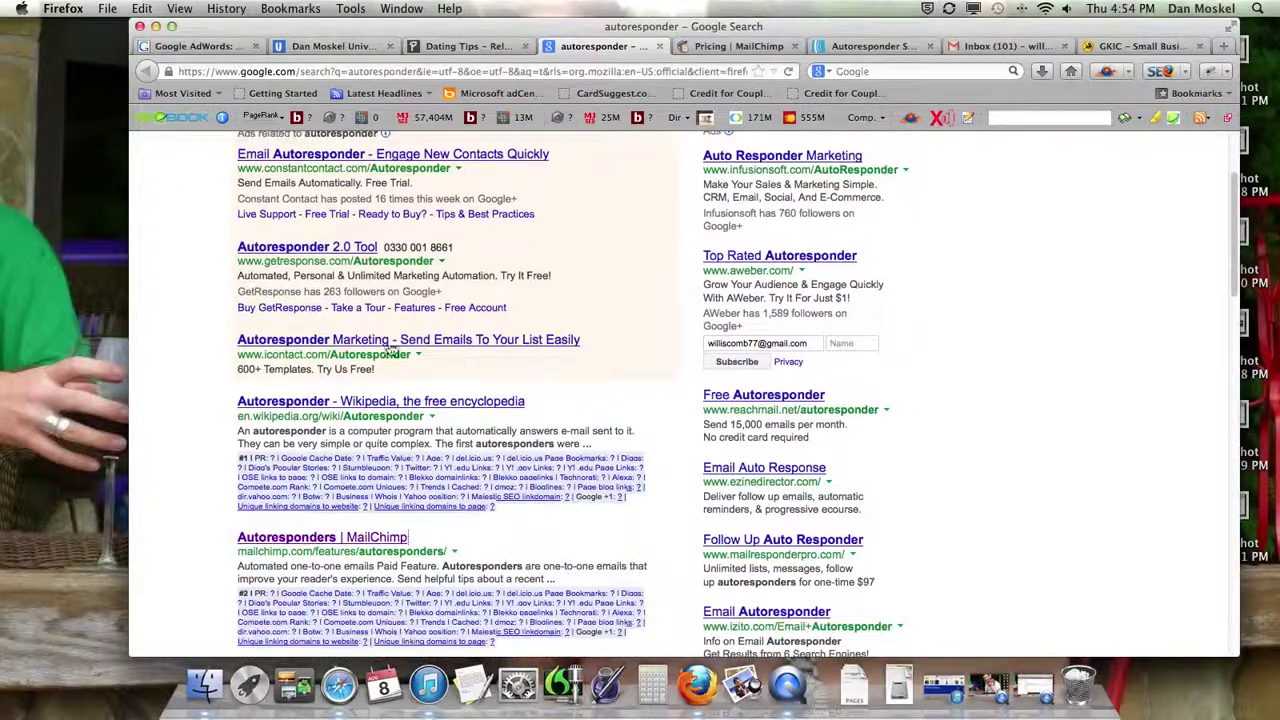
- Sign up for a free MailChimp account, entering an email address, a username and a password
click(729, 49)
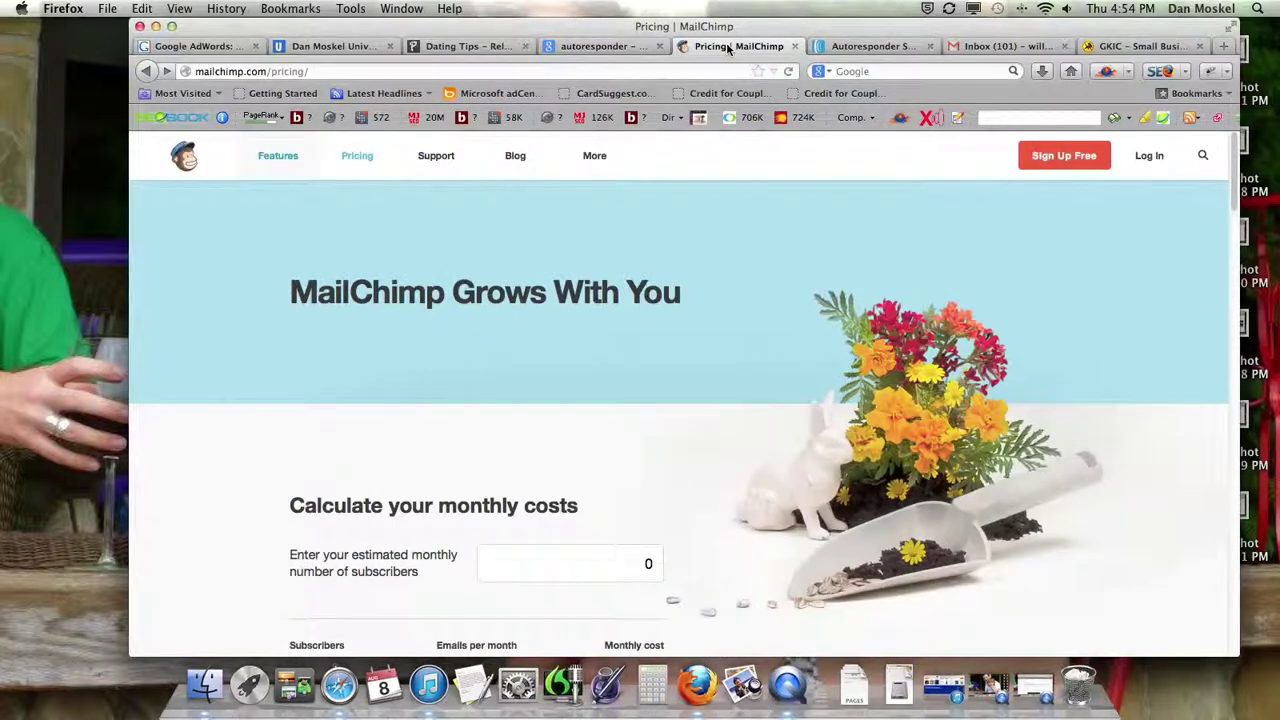
click(1093, 157)
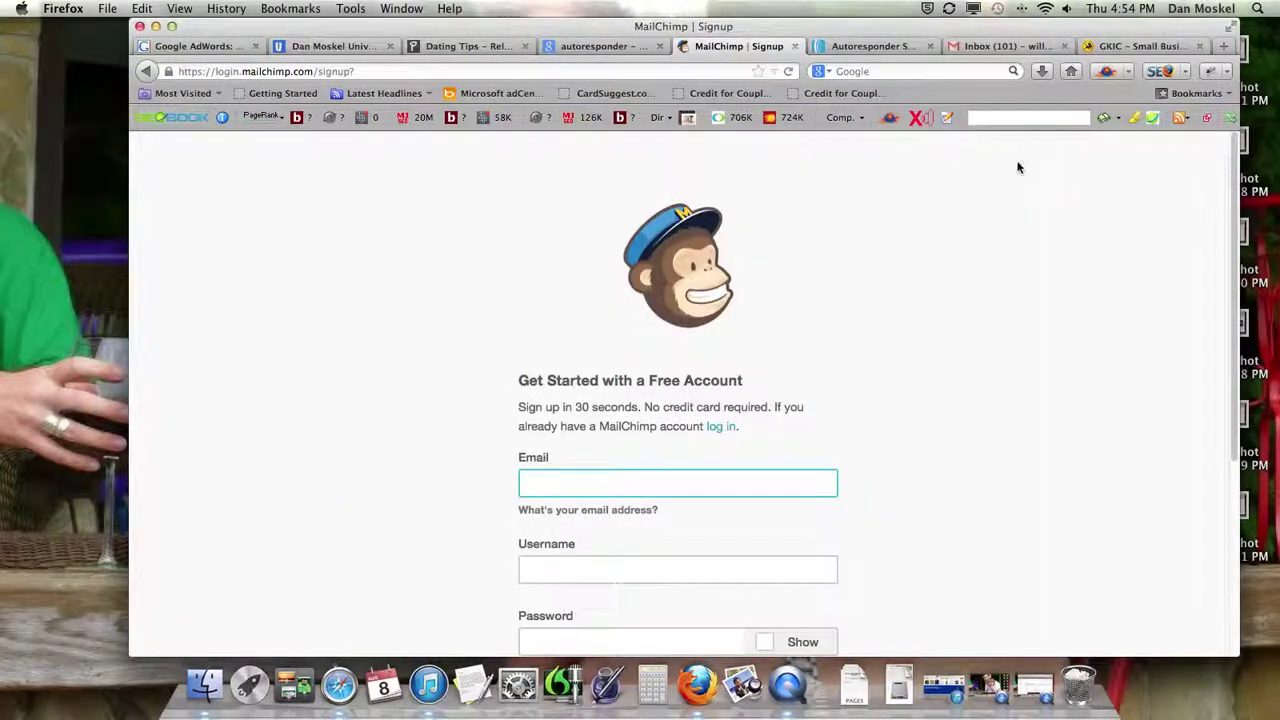
scroll(705, 373, down, 3)
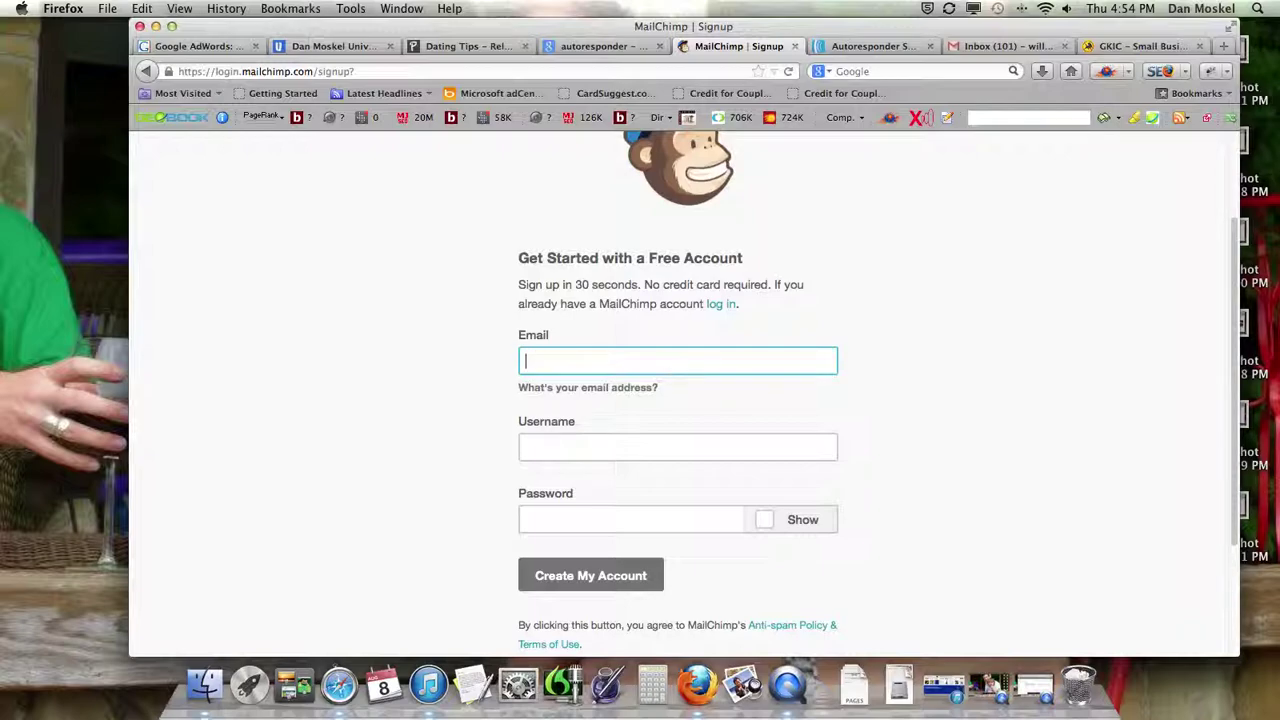
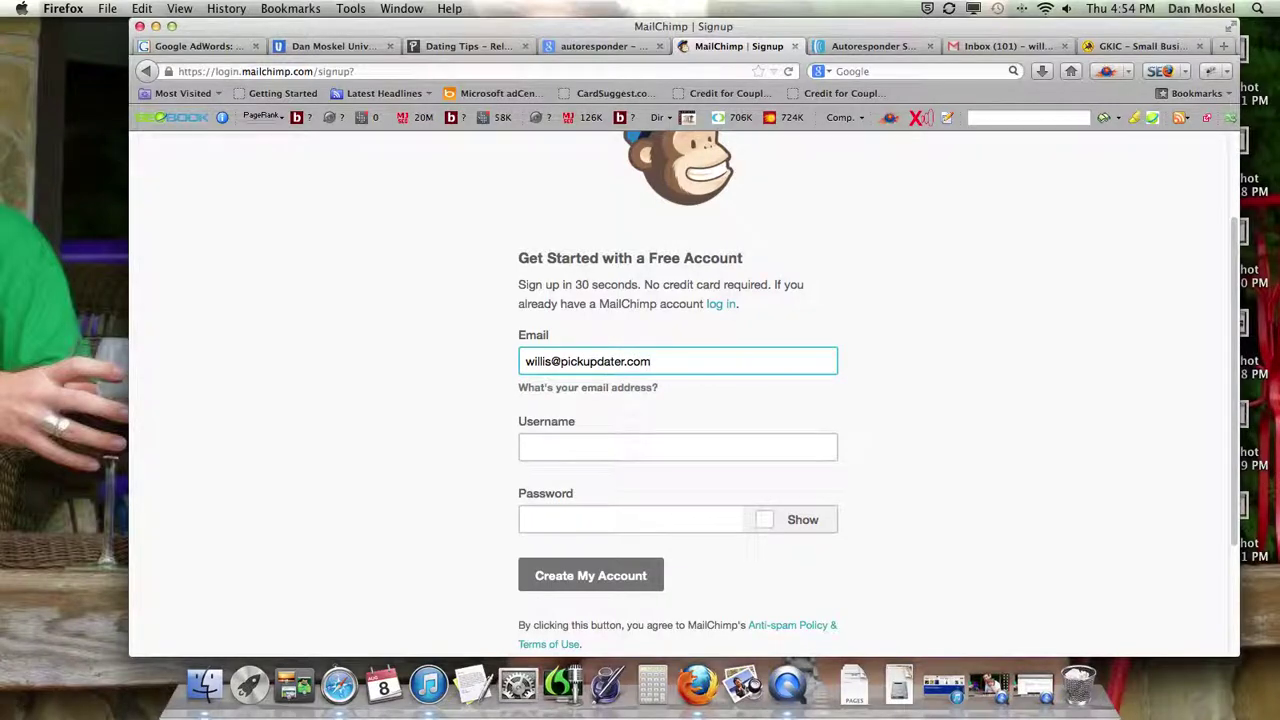
click(677, 447)
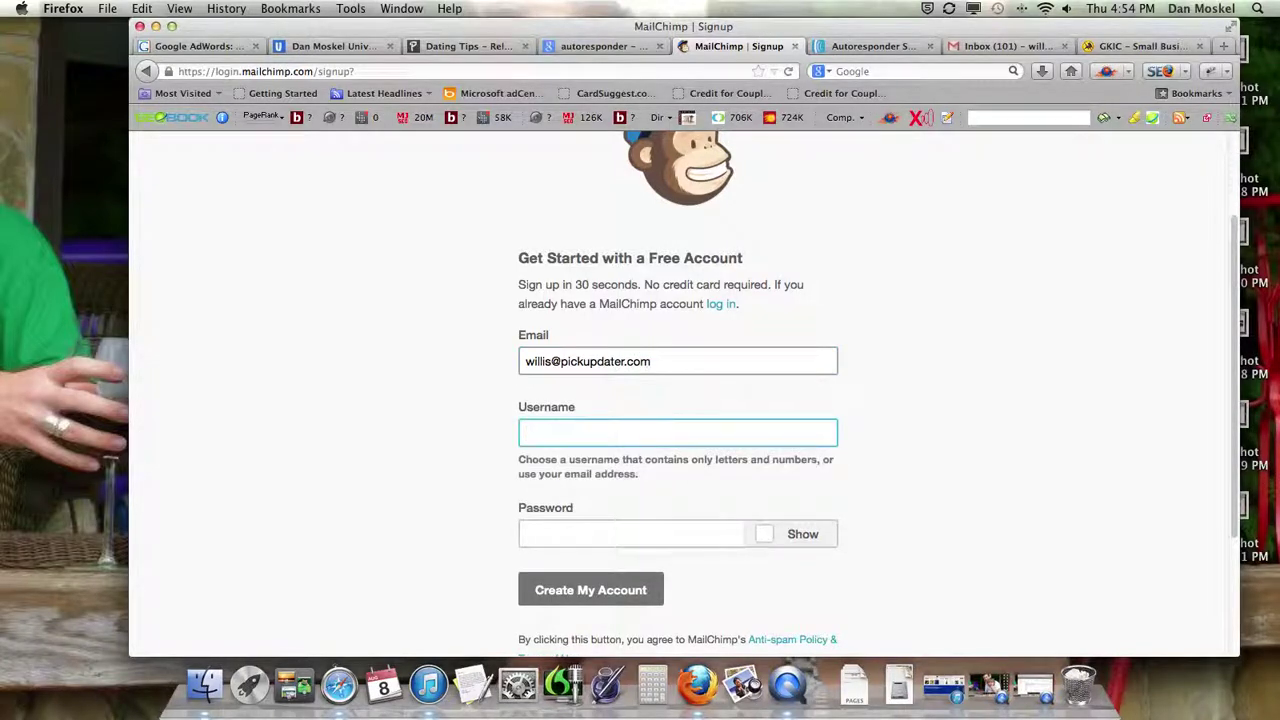
key(Tab)
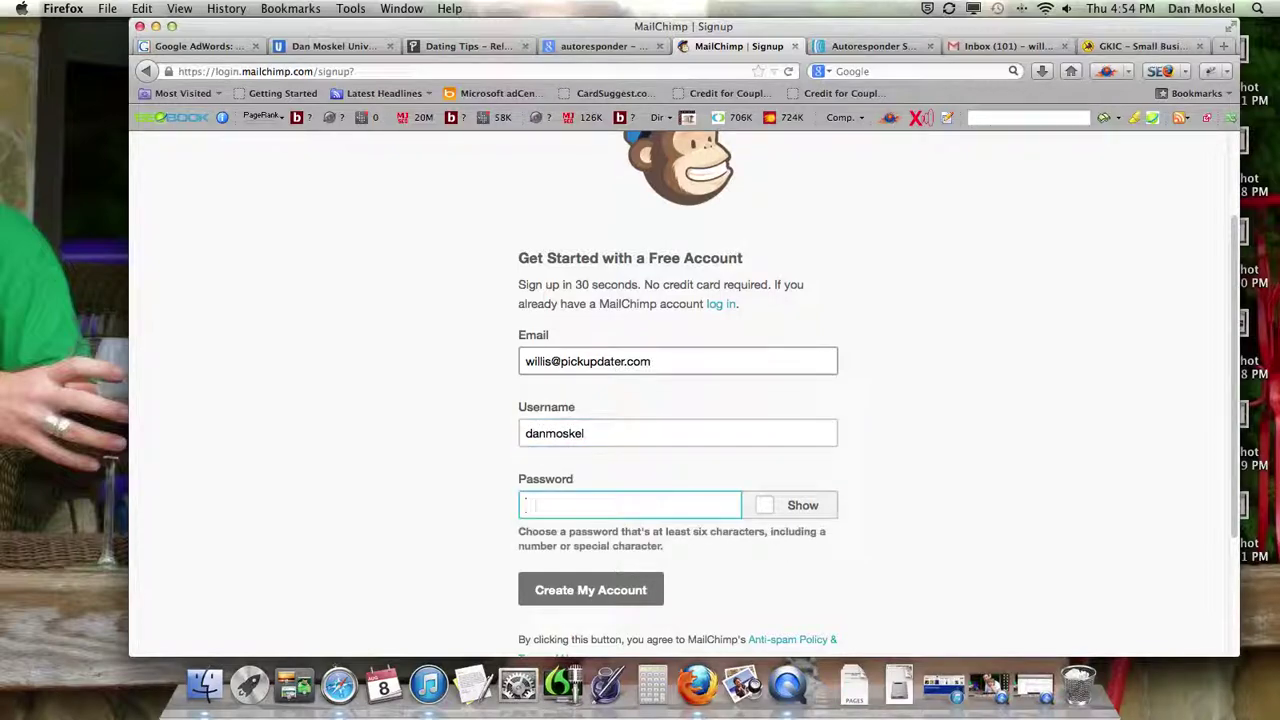
text(****)
click(620, 590)
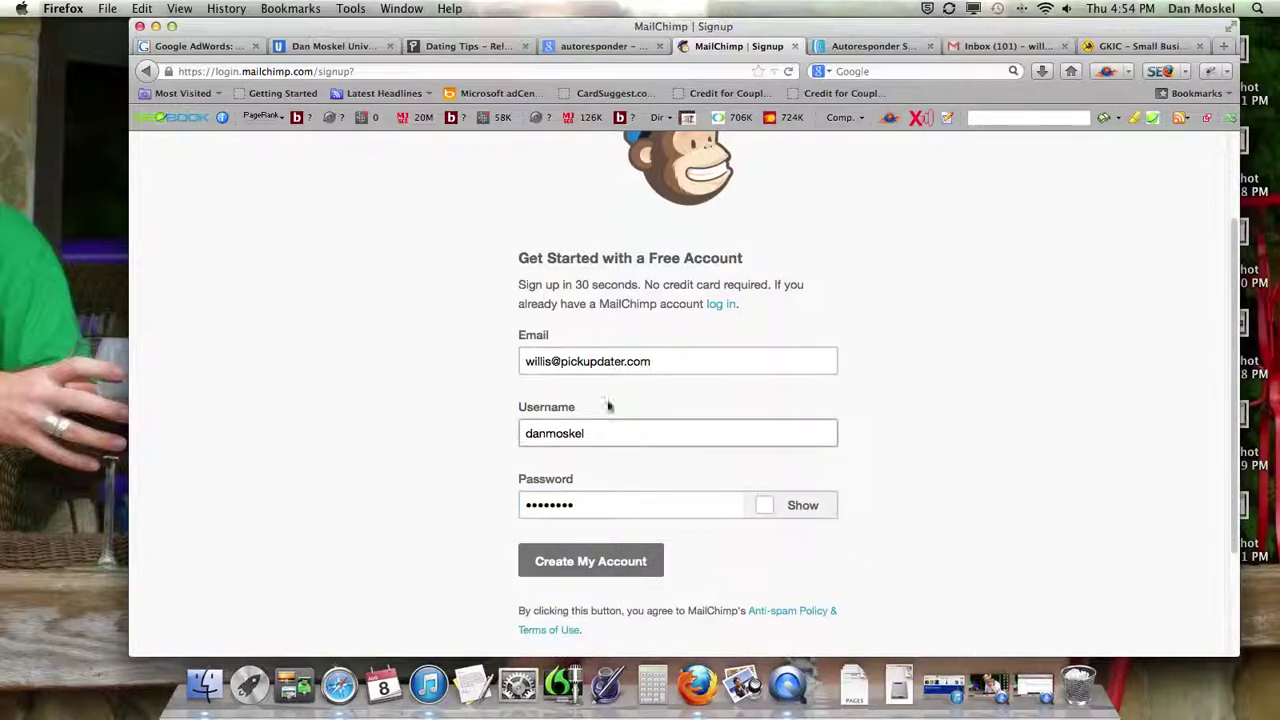
click(632, 563)
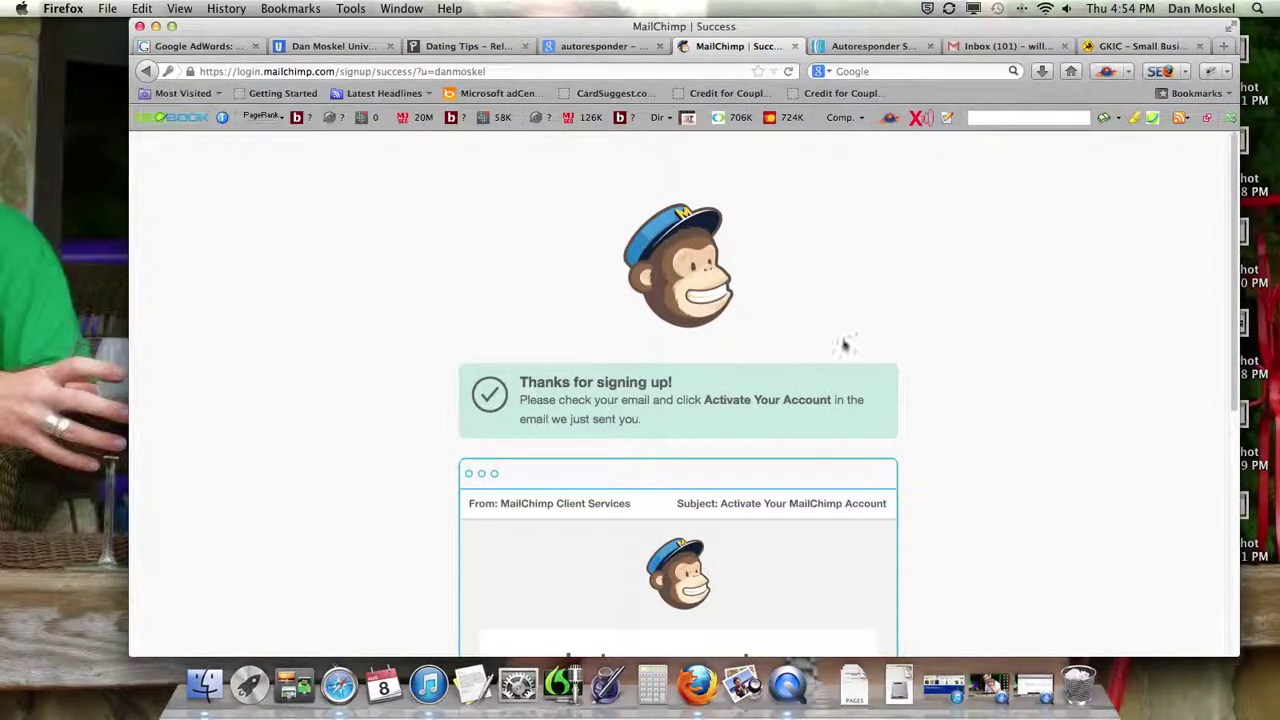
click(1143, 46)
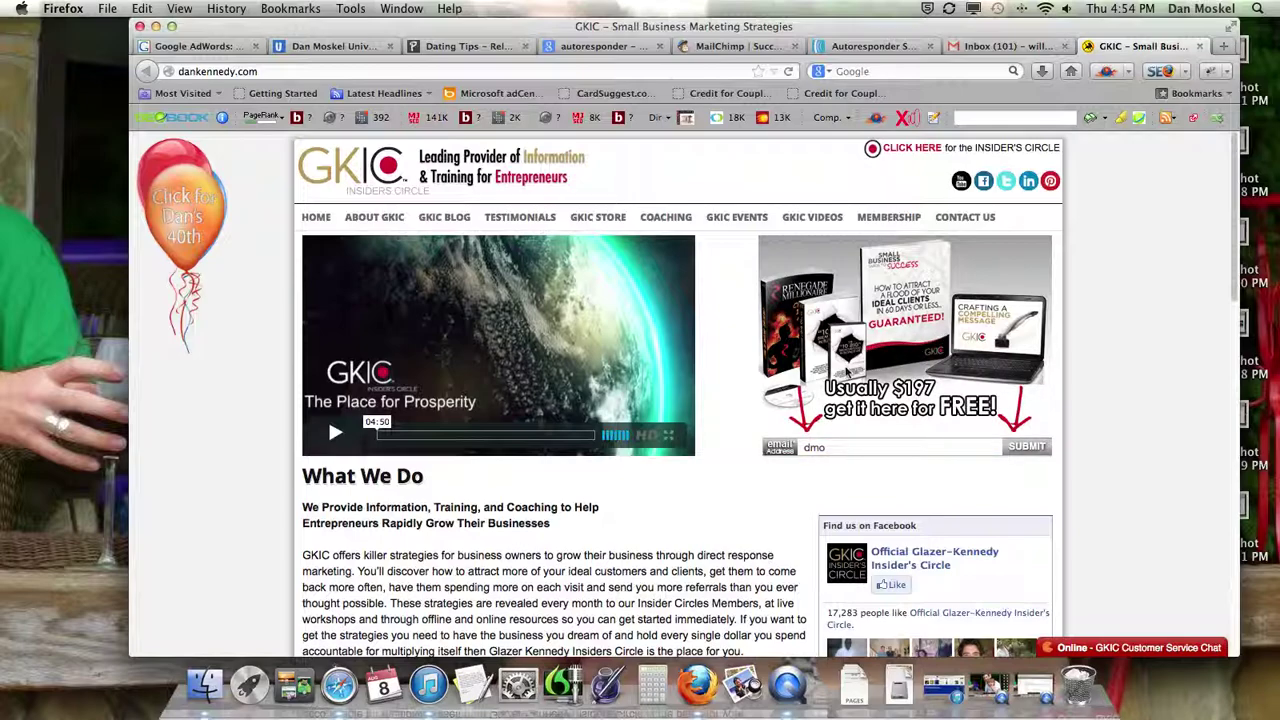
click(476, 47)
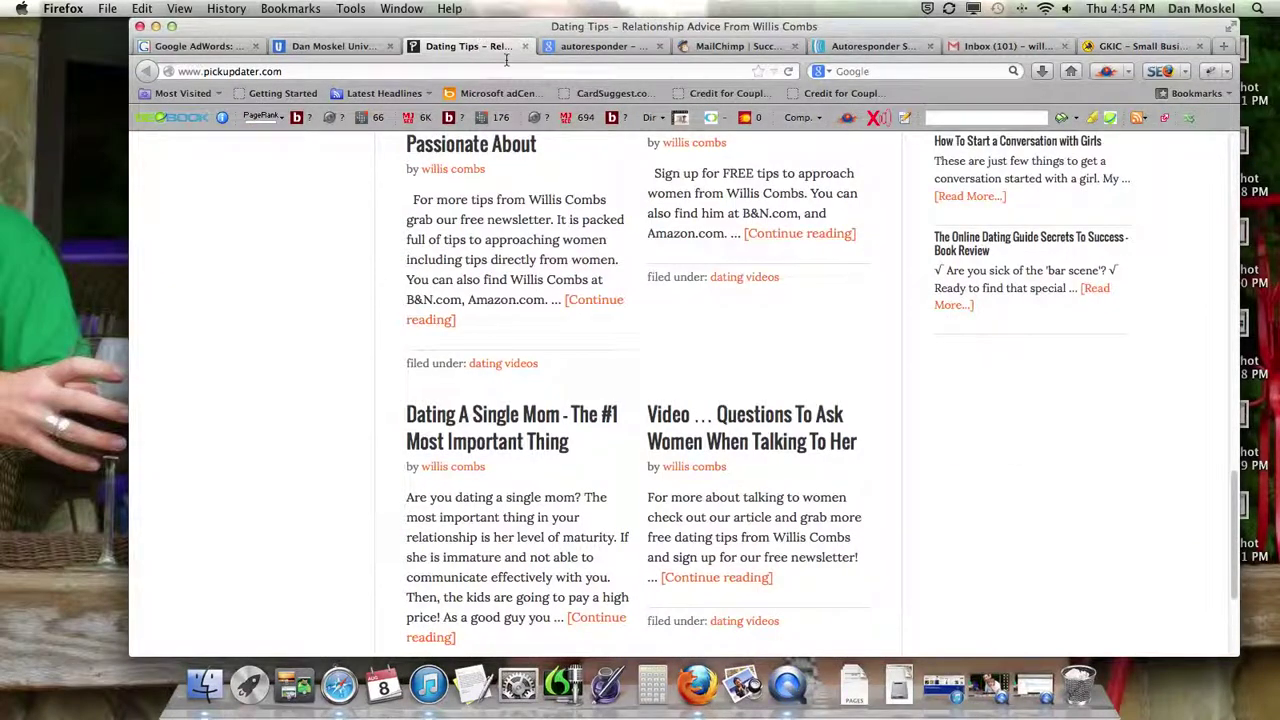
scroll(737, 358, up, 10)
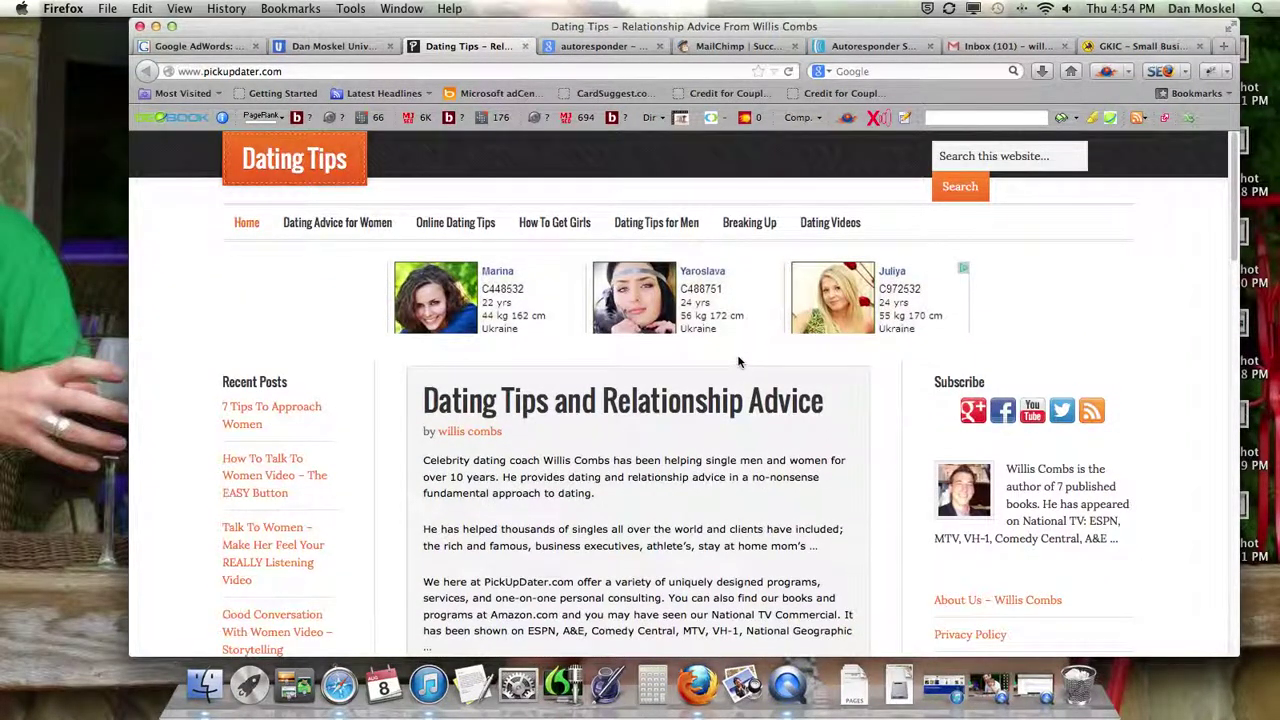
scroll(738, 362, down, 10)
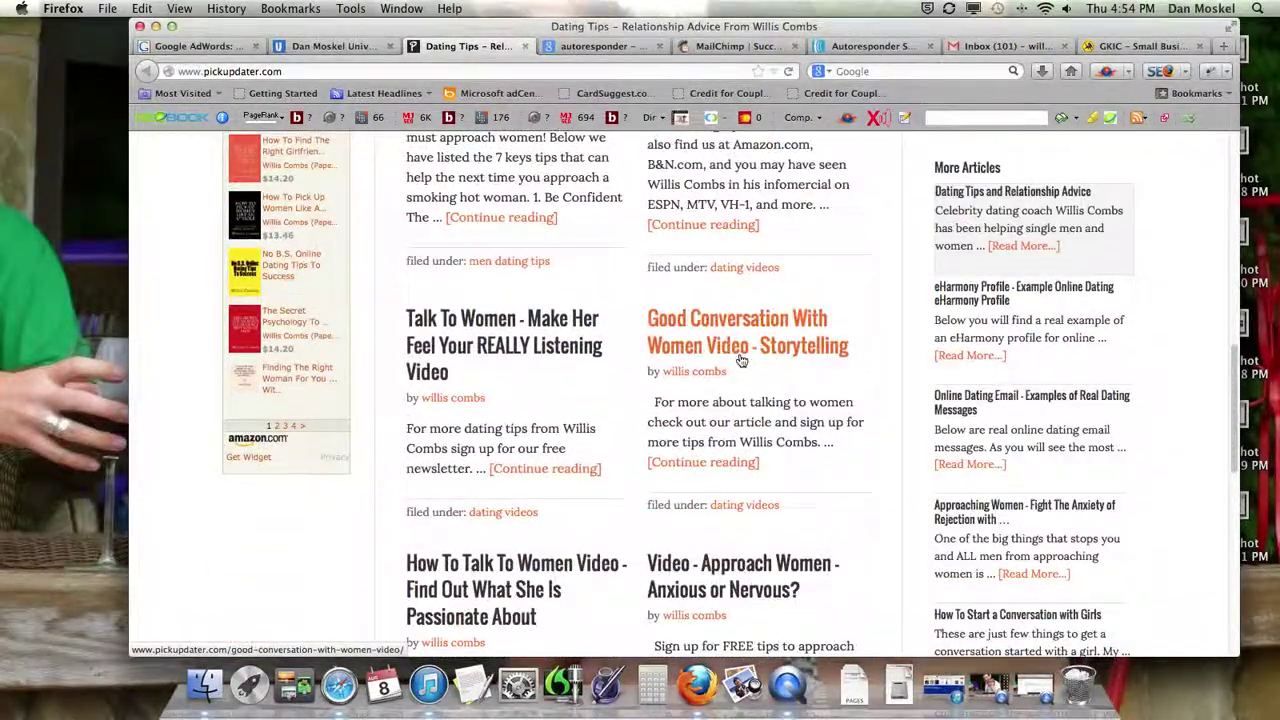
scroll(741, 360, down, 5)
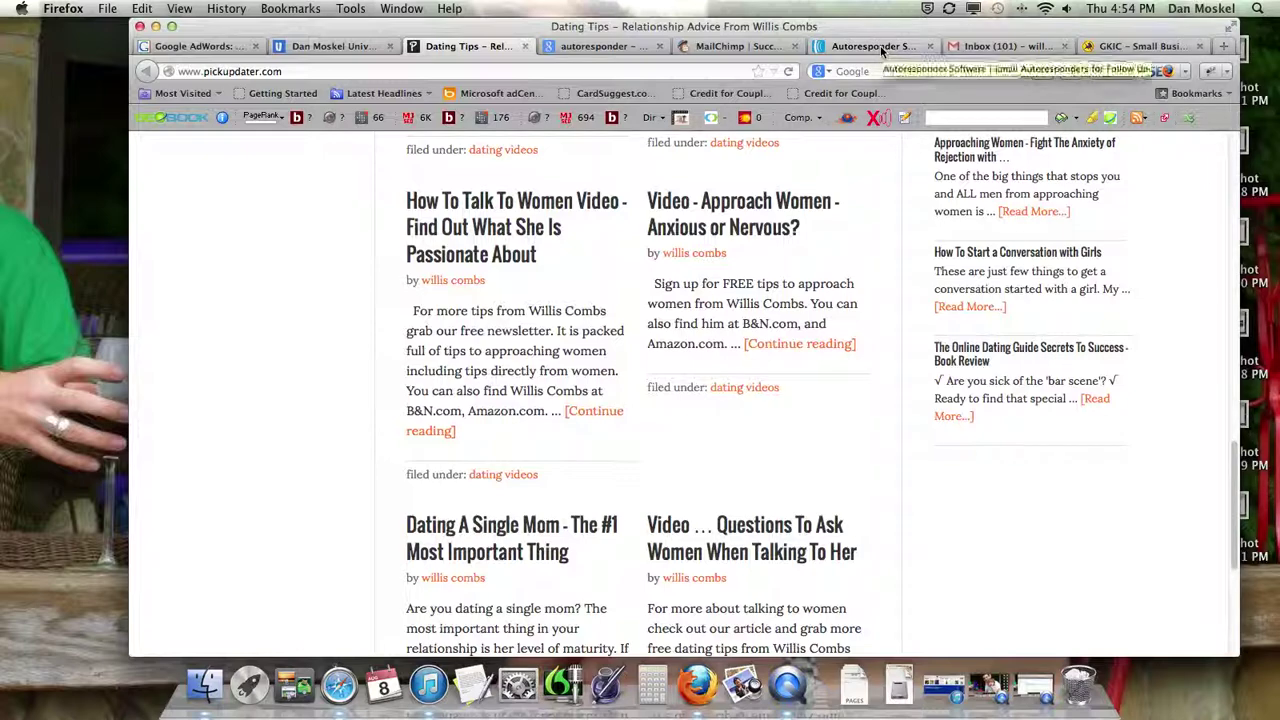
click(738, 46)
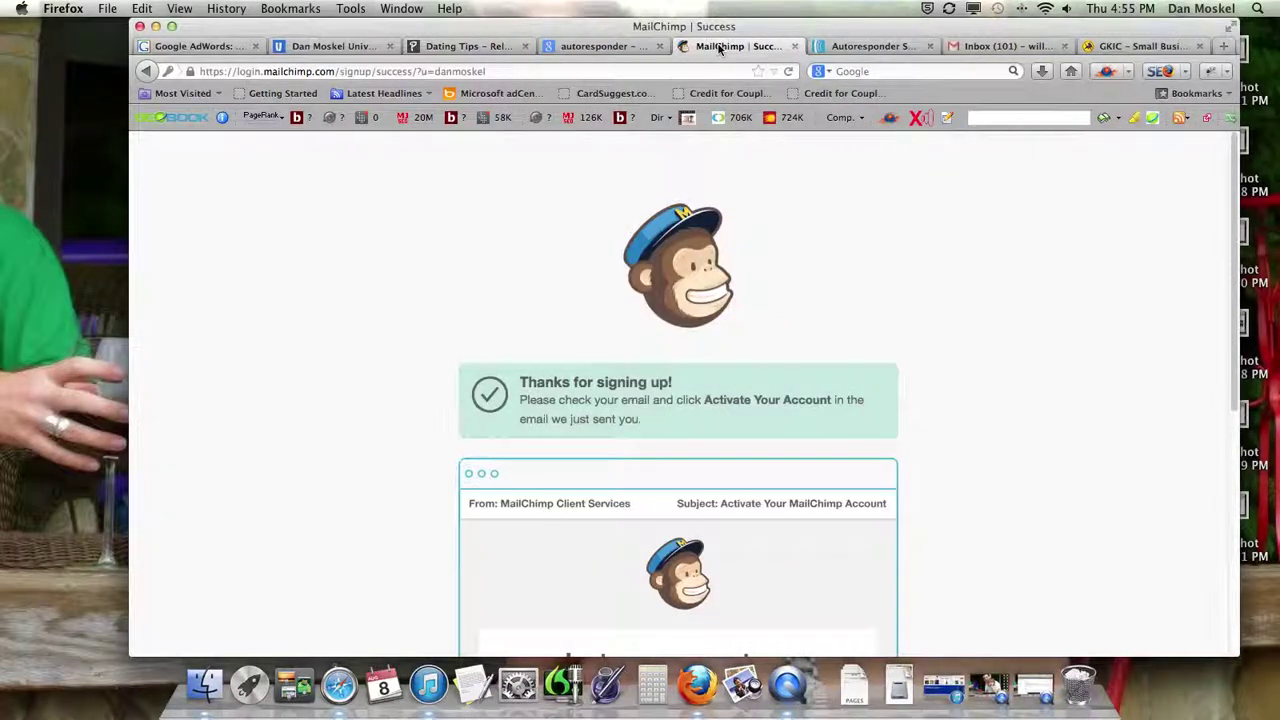
scroll(803, 372, down, 5)
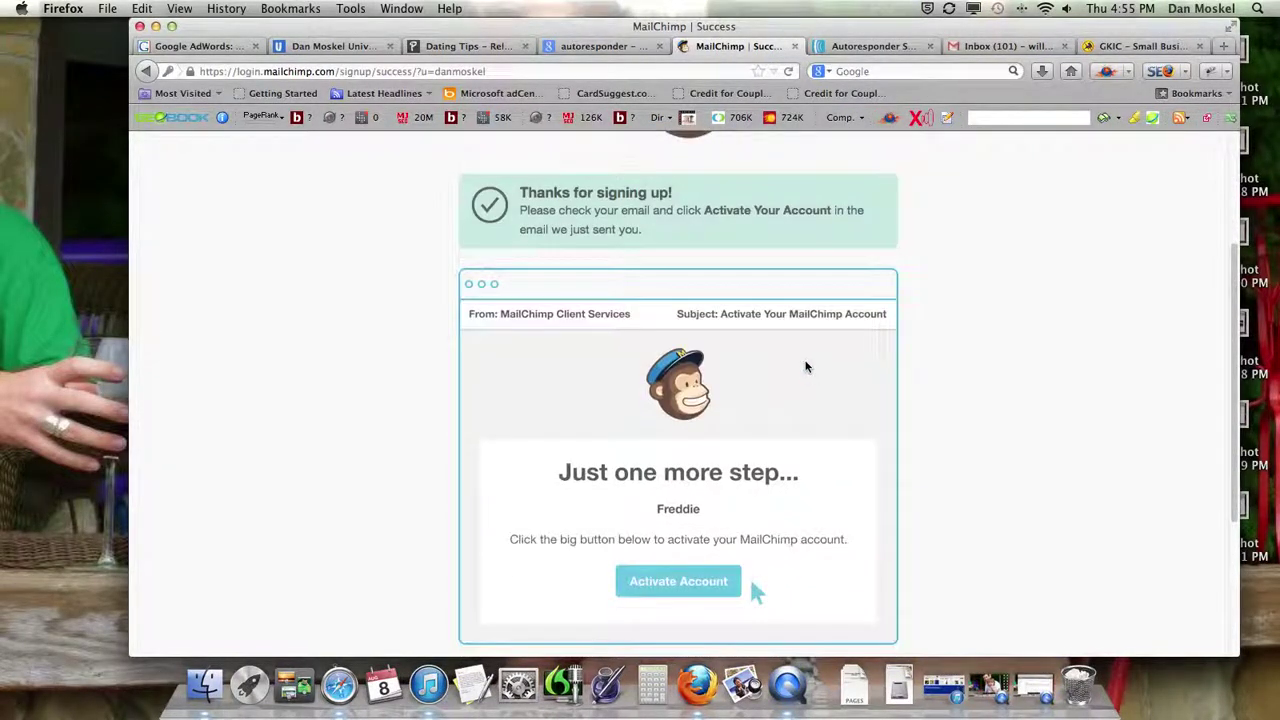
scroll(806, 370, down, 2)
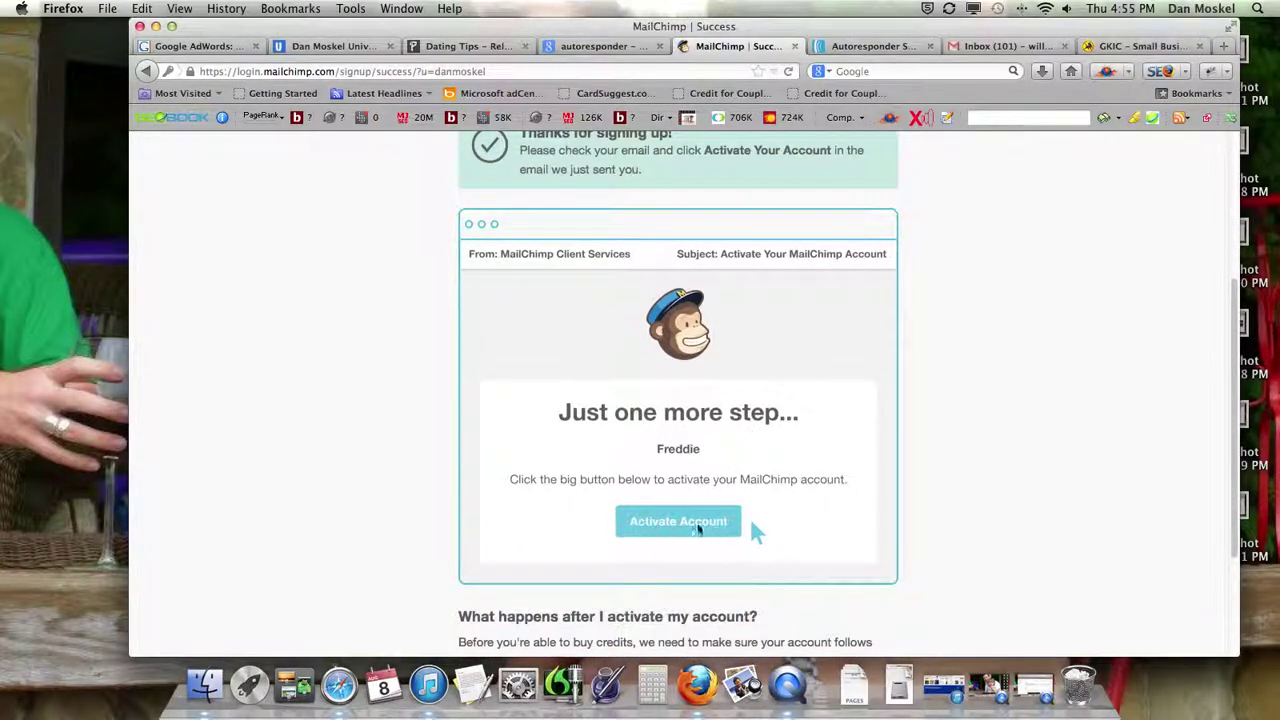
scroll(720, 535, down, 5)
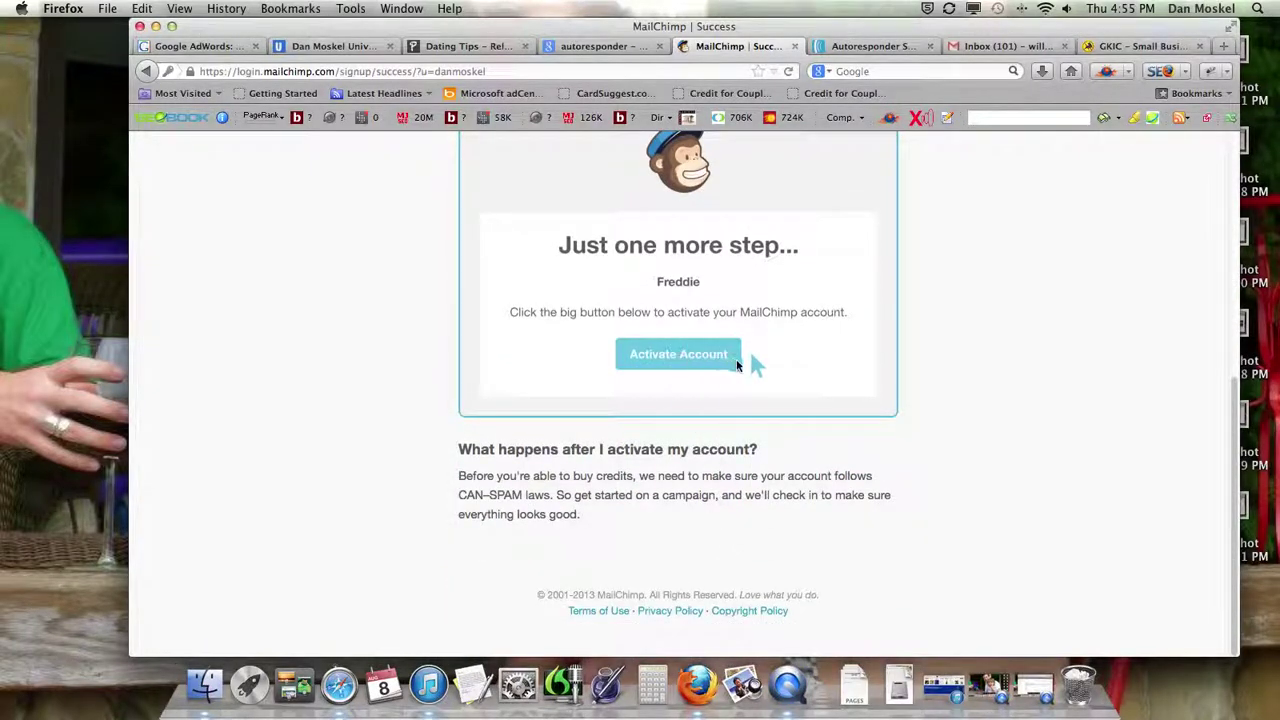
scroll(730, 365, up, 10)
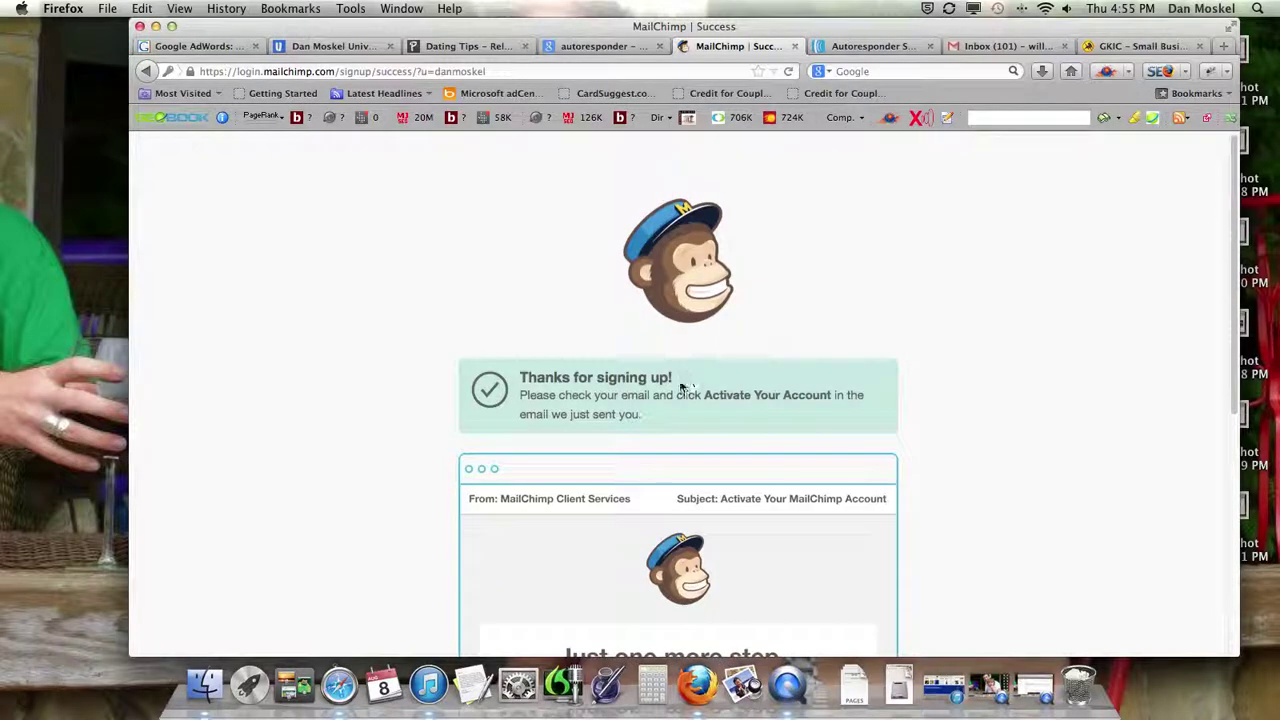
click(1224, 46)
- Go to bluehost.com and log in with the autofilled account to reach the pickupdater.com cPanel
text(g)
key(BackSpace)
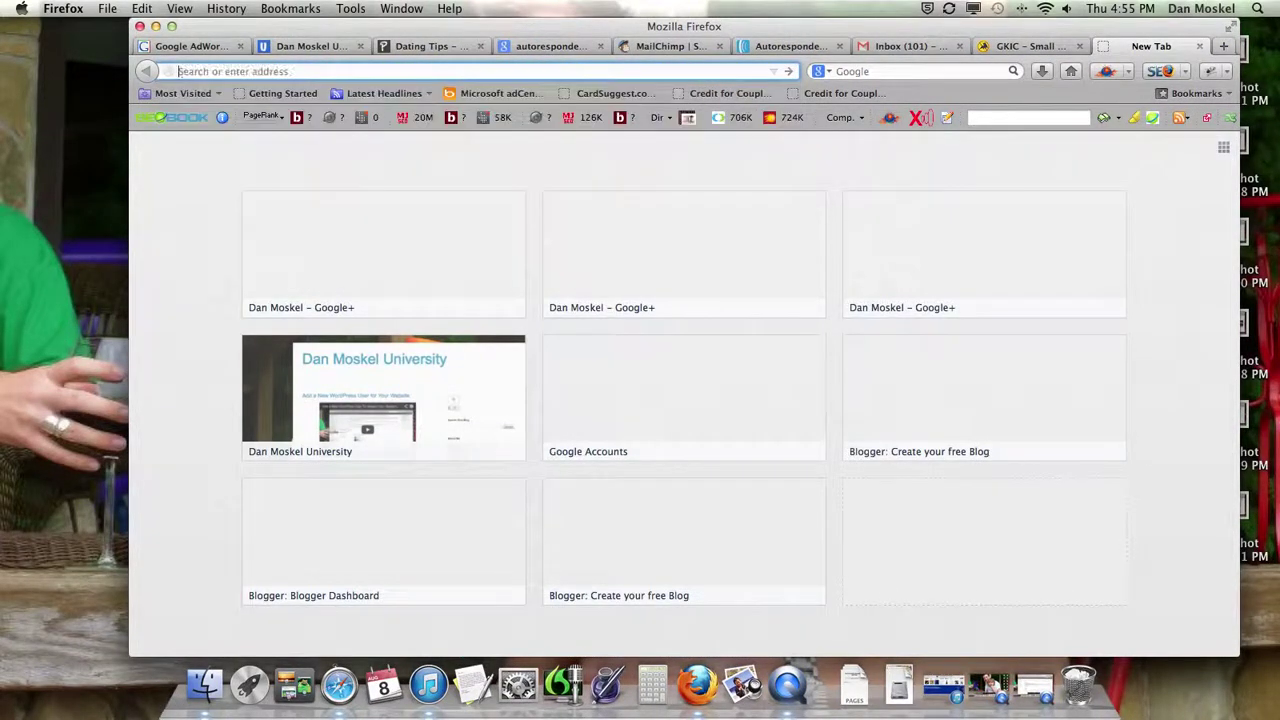
text(bluehost)
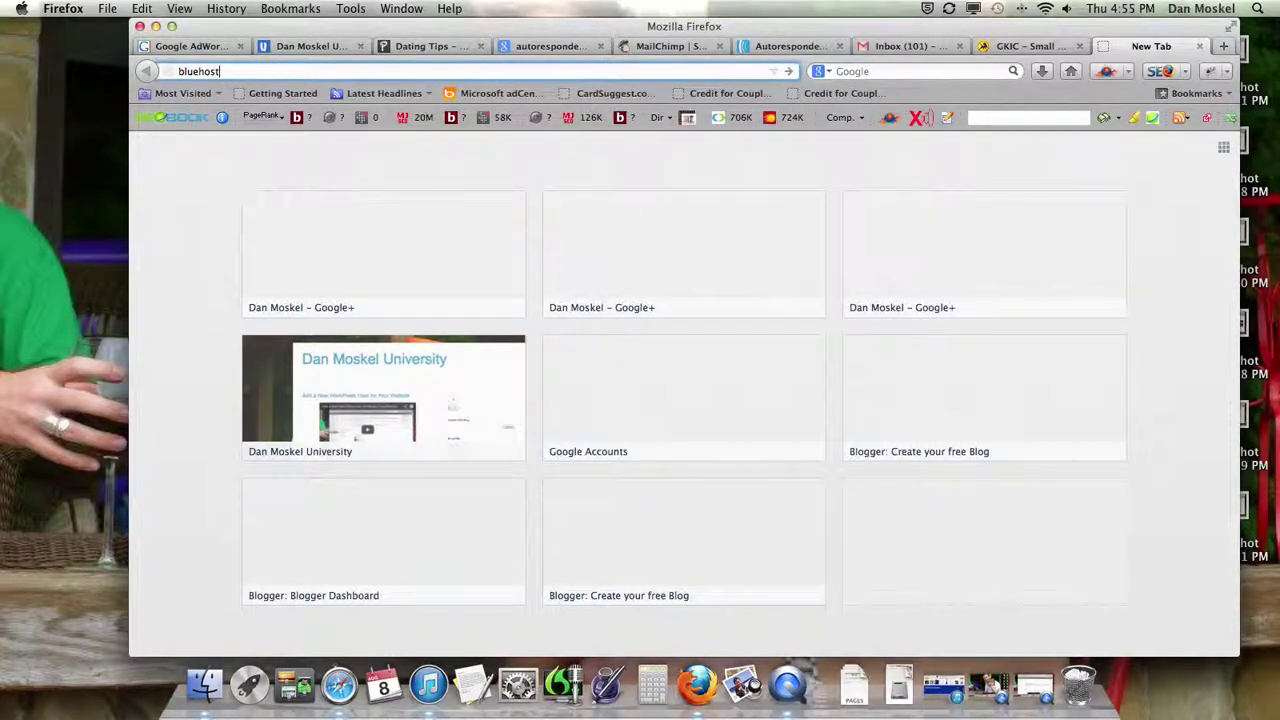
text(.com)
key(Return)
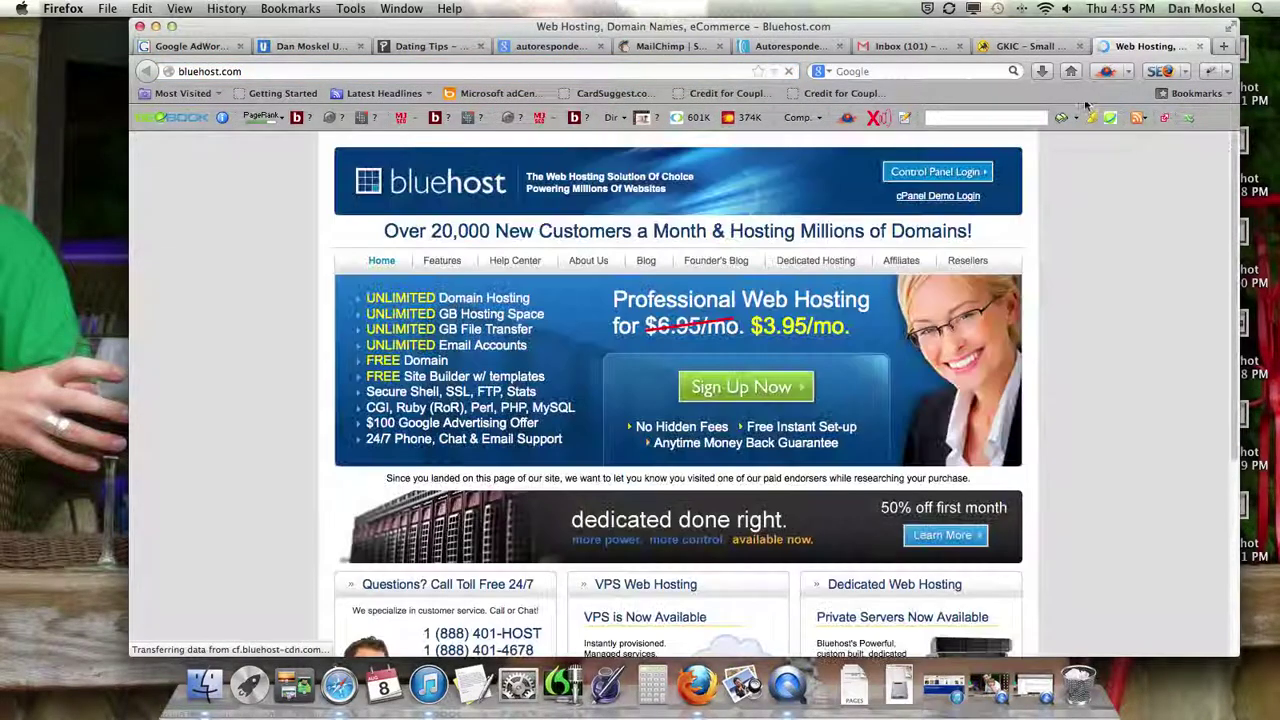
click(945, 176)
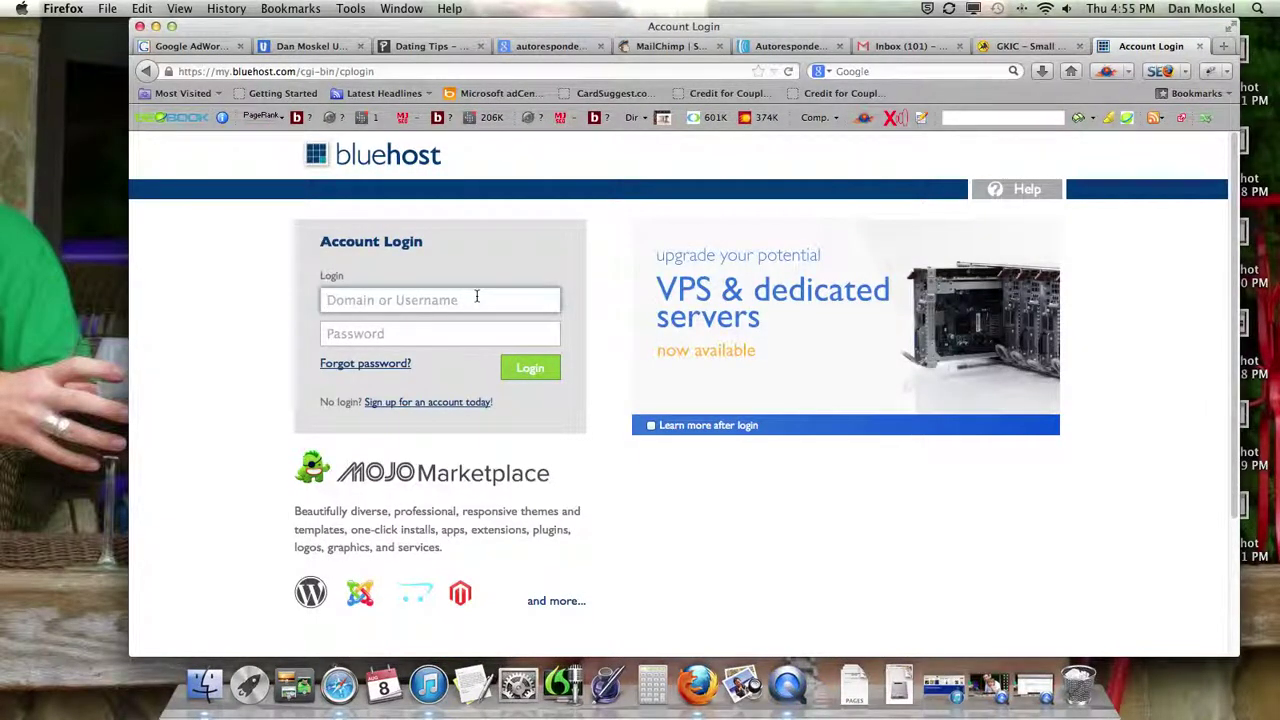
text(pi)
key(Down)
key(Return)
key(Return)
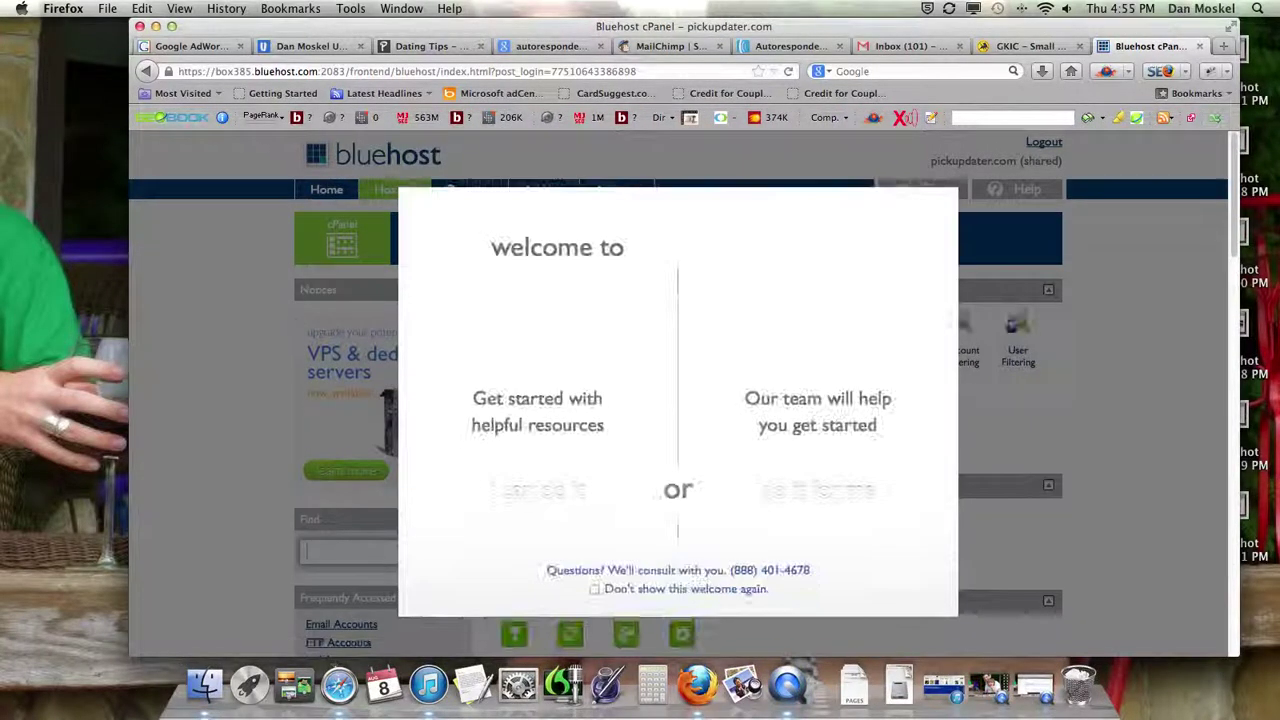
- Close the welcome message and open webmail for the first mailbox under Email Accounts
click(939, 199)
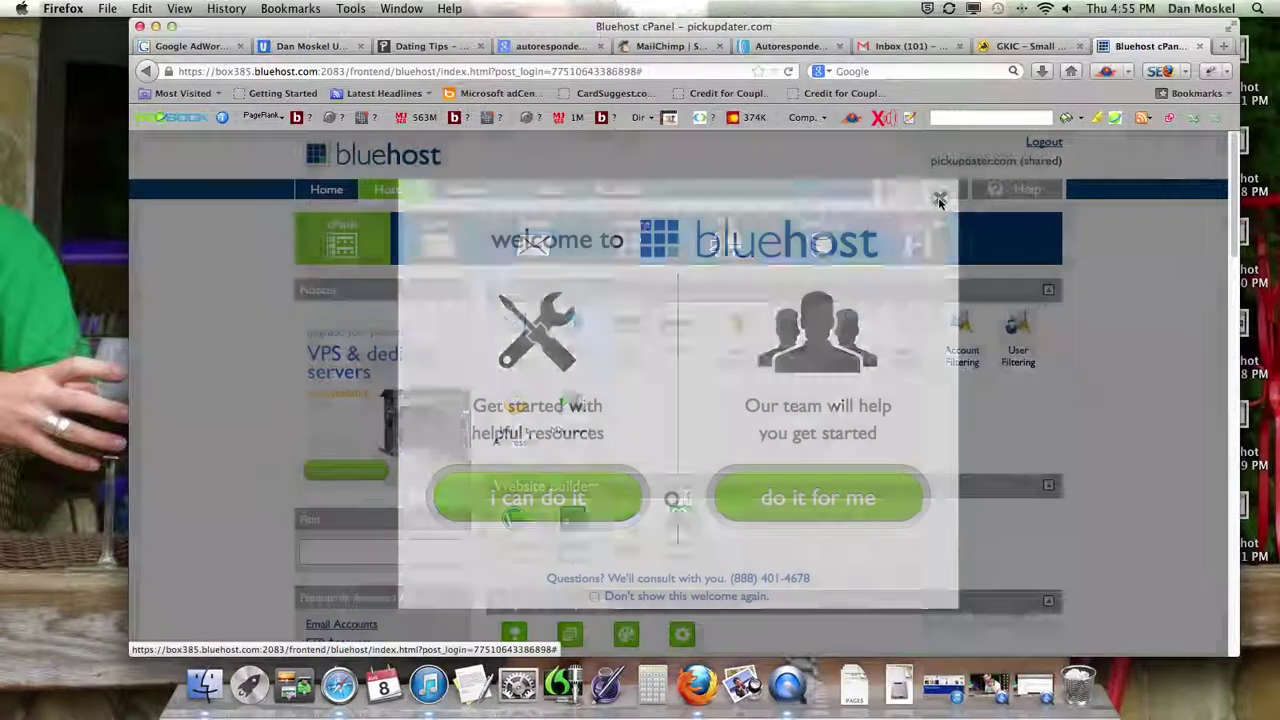
scroll(668, 382, down, 3)
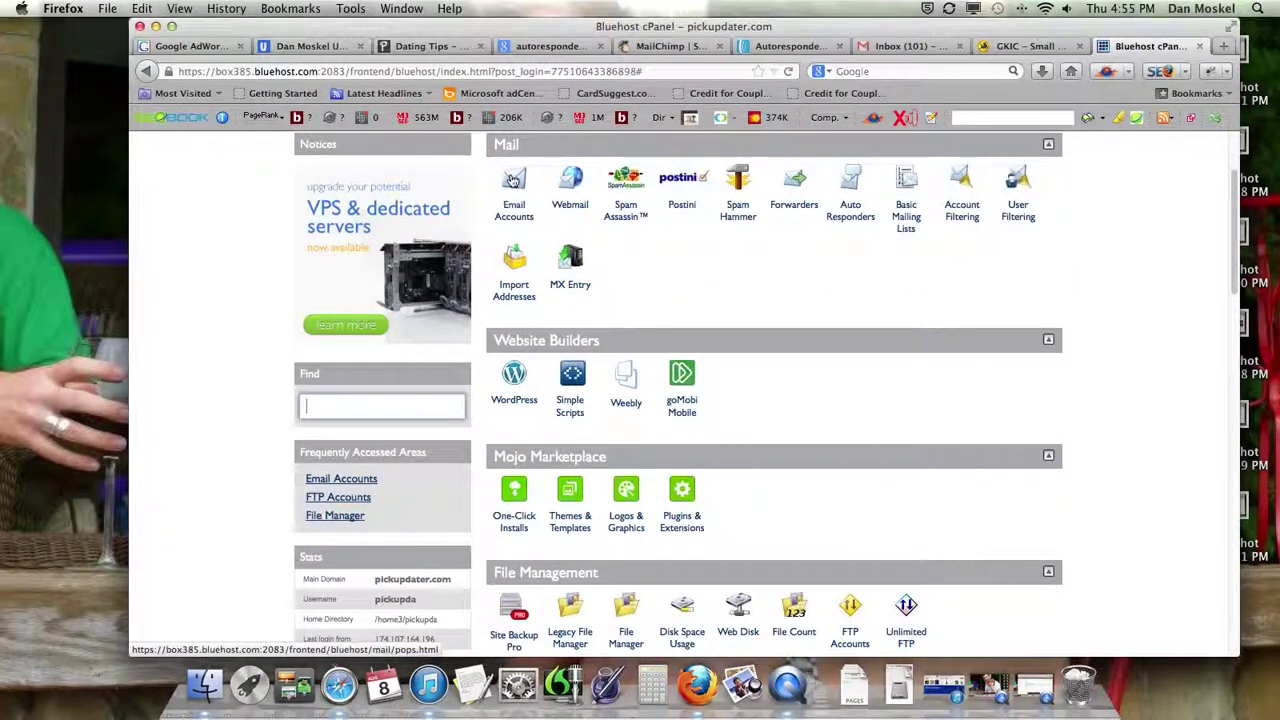
click(512, 183)
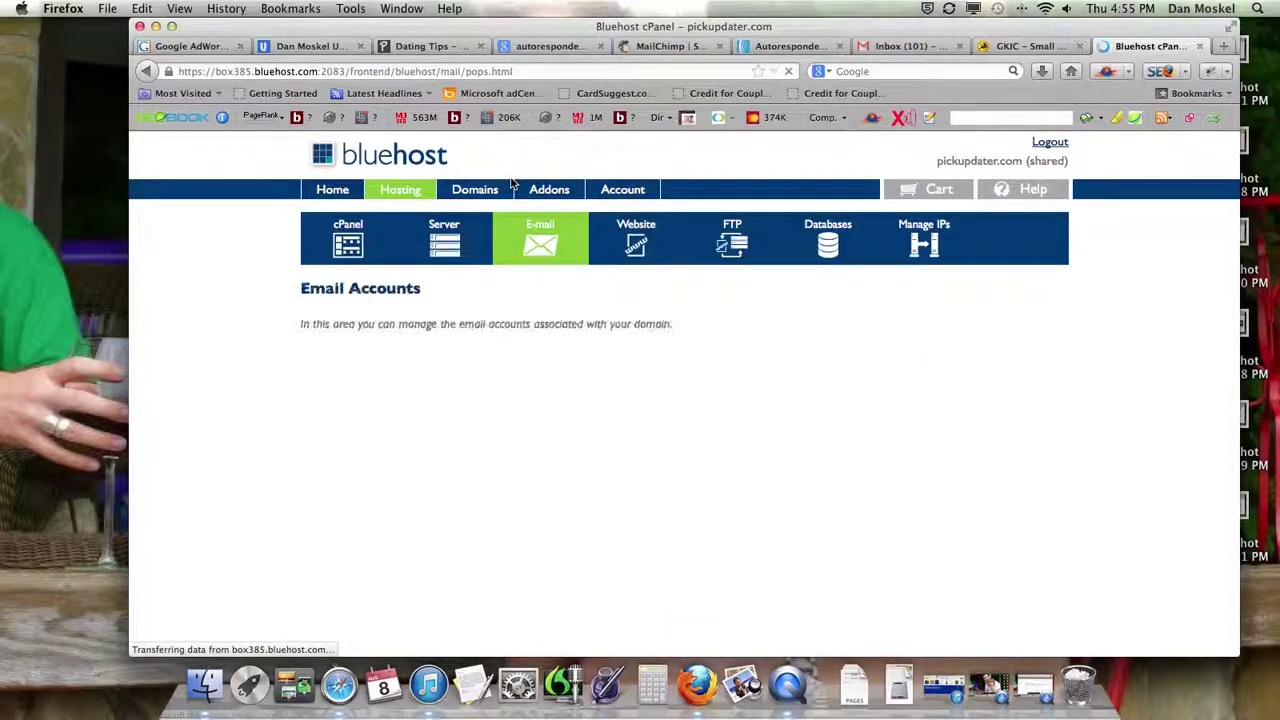
scroll(690, 378, down, 5)
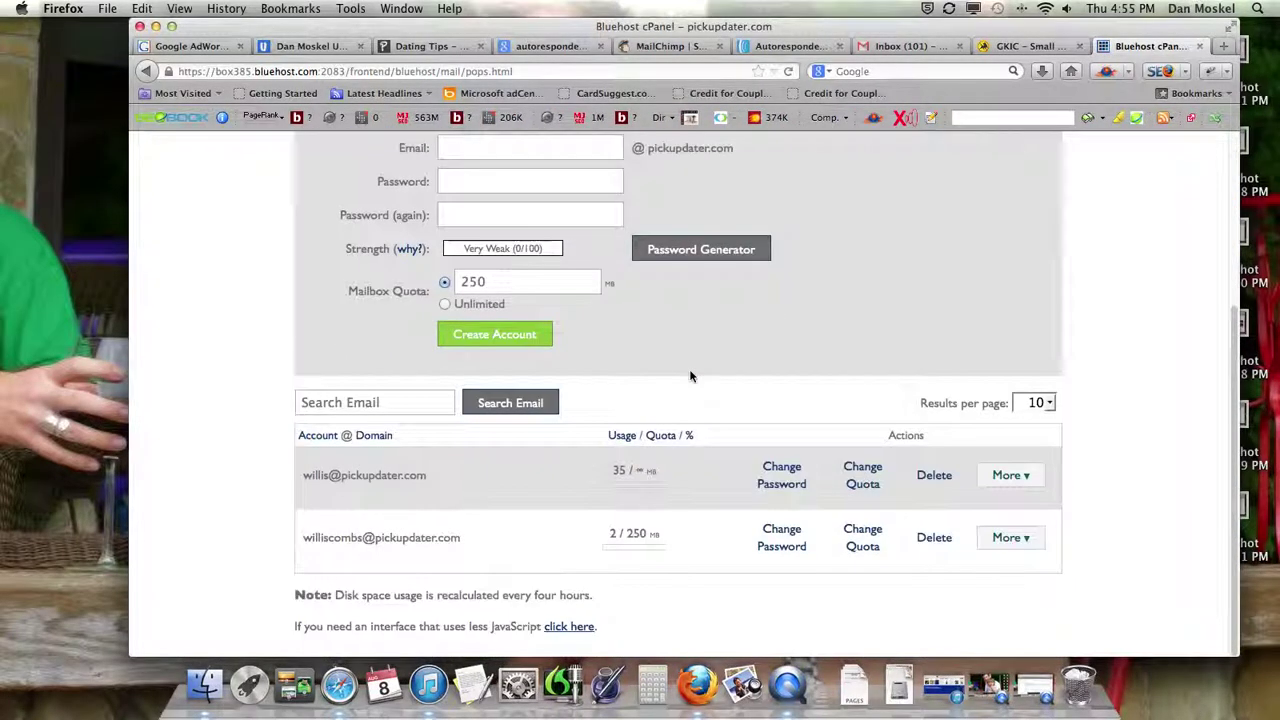
click(1028, 478)
click(1018, 506)
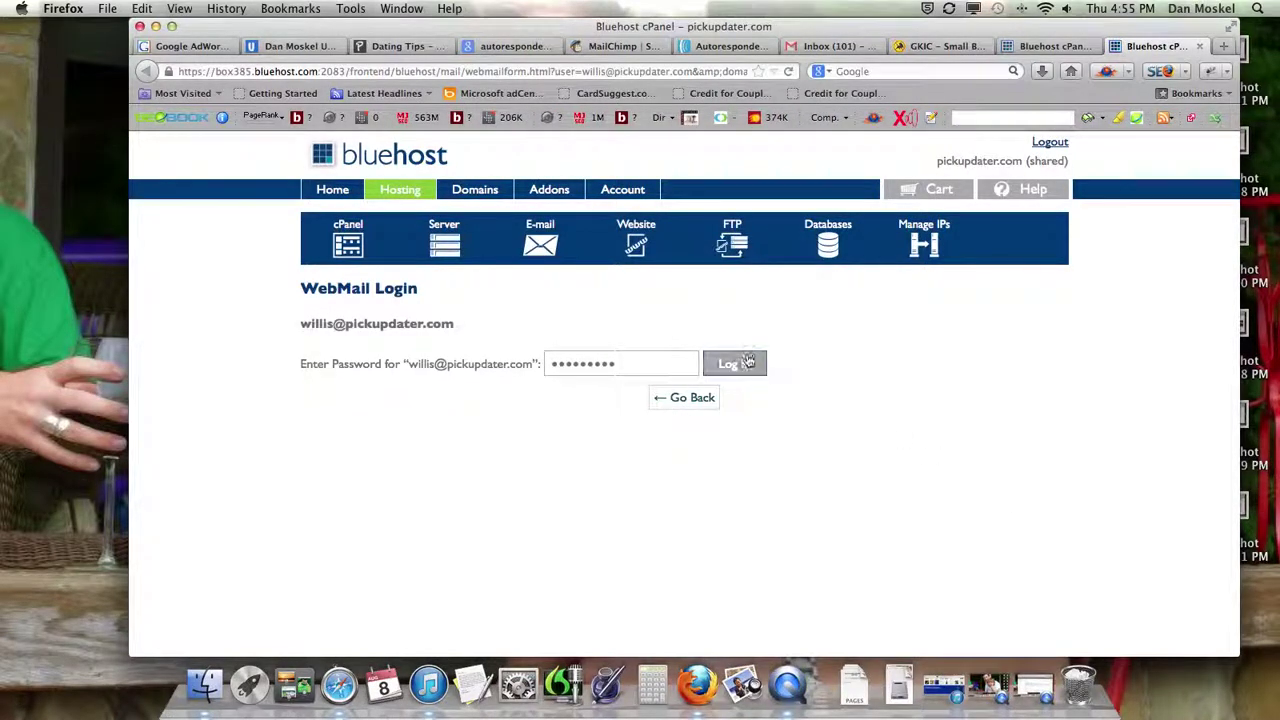
- Log in to Horde, go to the inbox's last page and open the MailChimp activation email
click(736, 366)
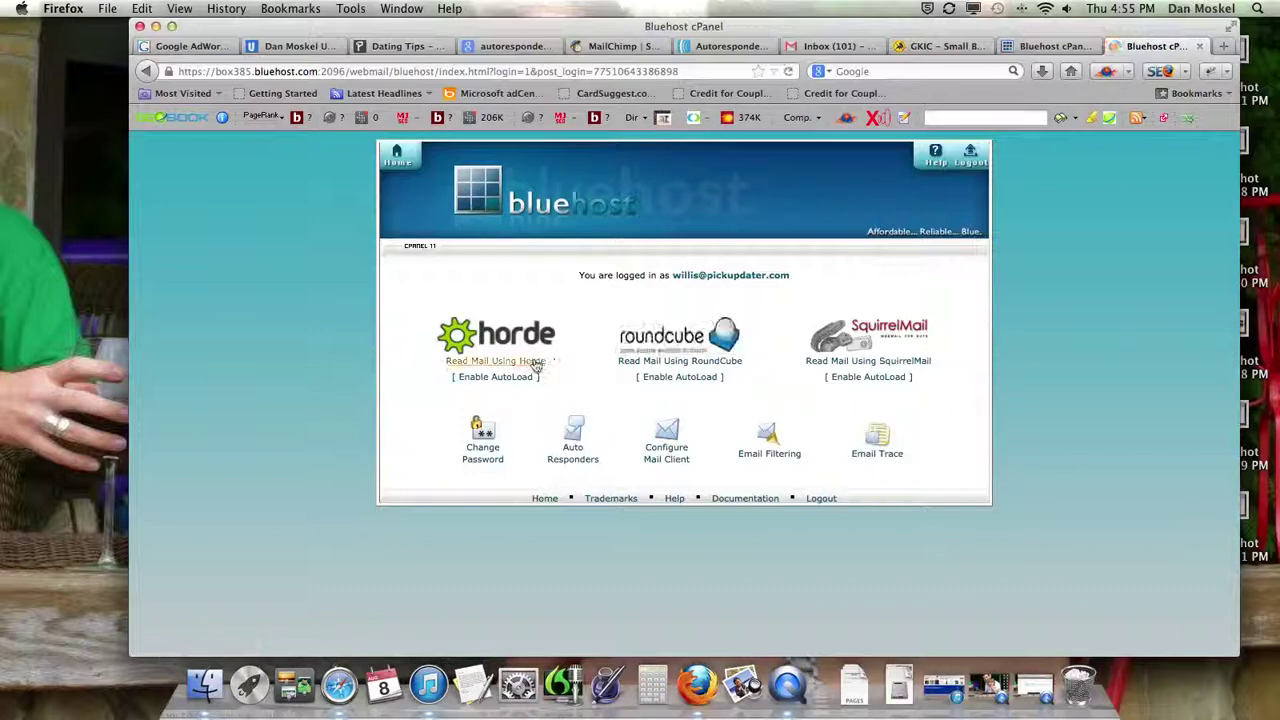
click(536, 367)
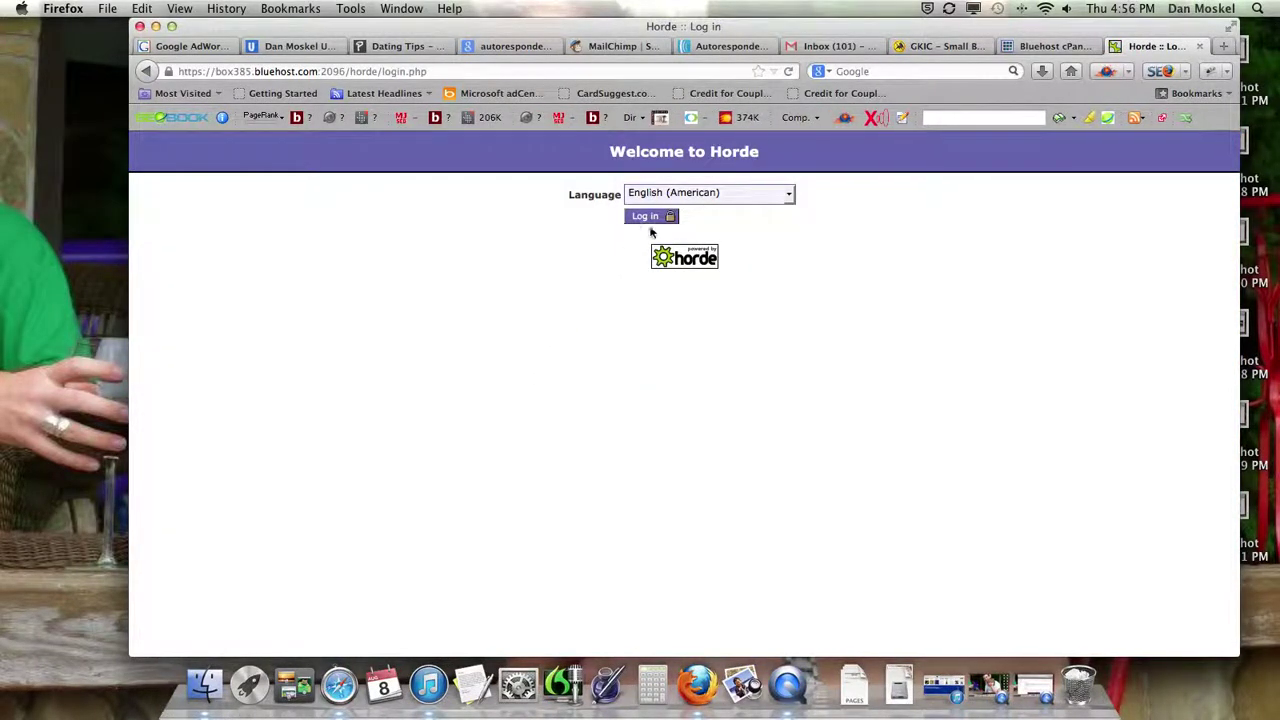
click(660, 216)
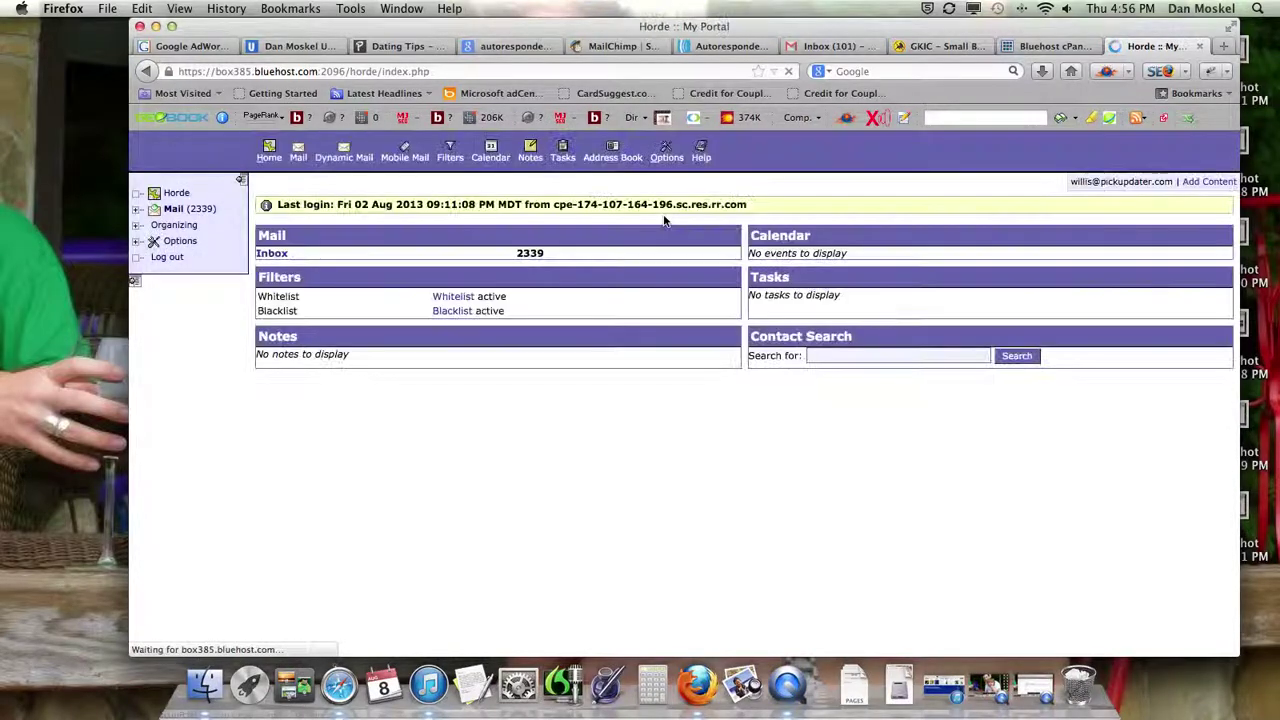
key(super+Tab)
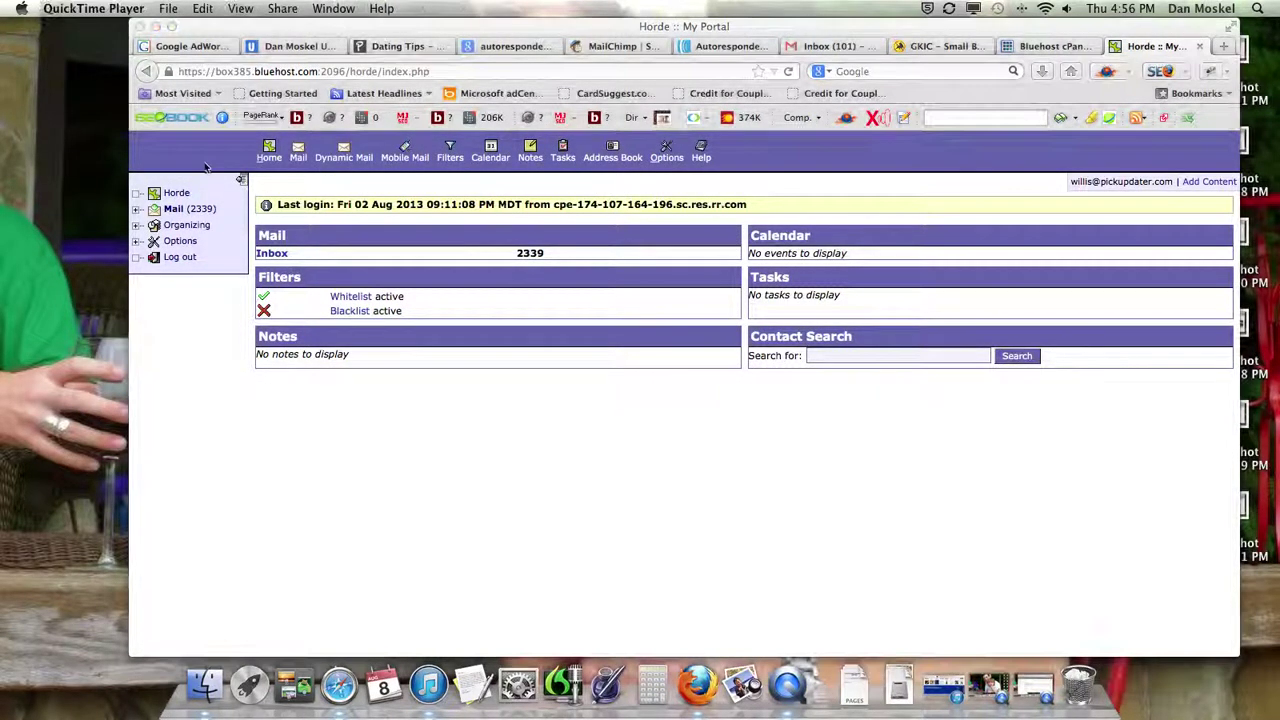
click(176, 210)
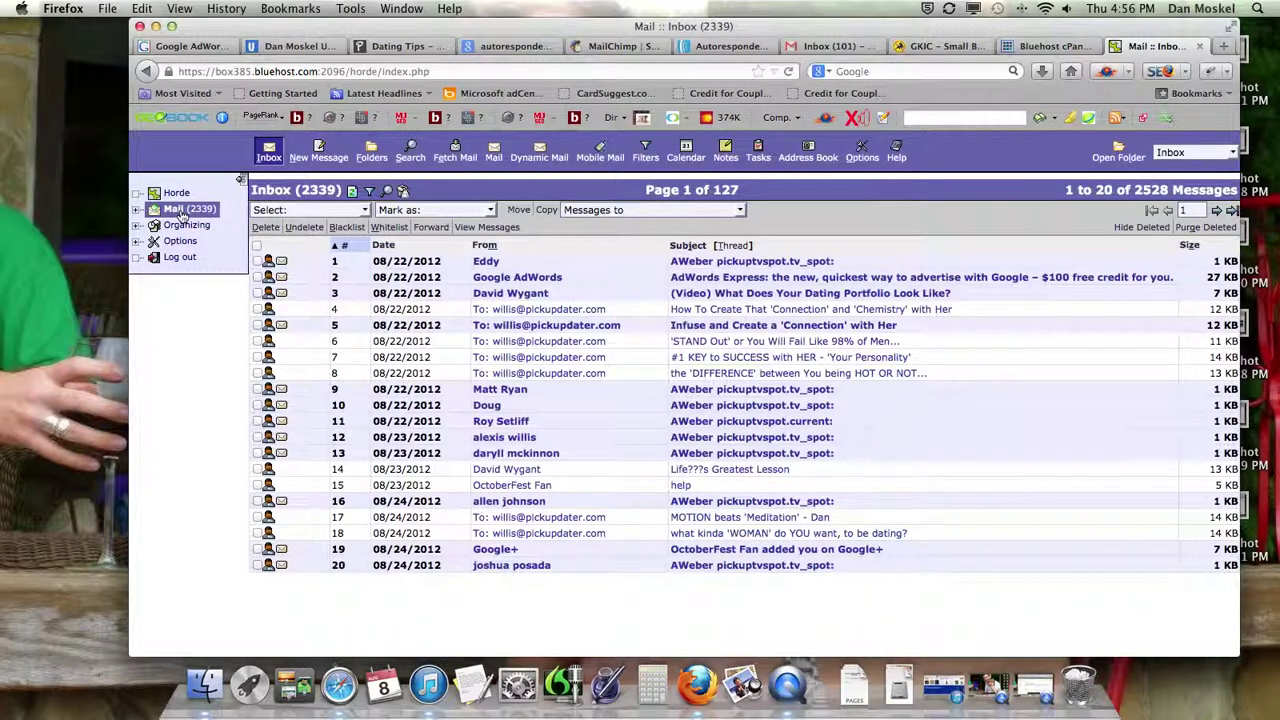
click(1231, 210)
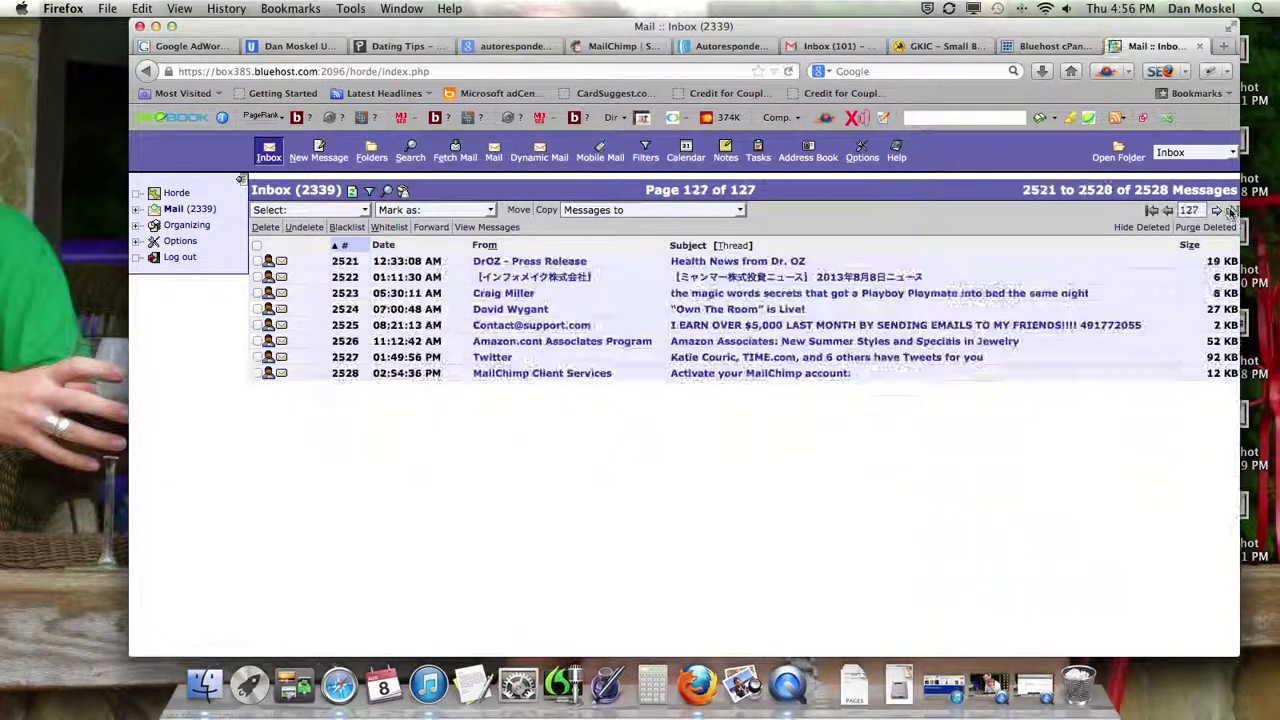
click(776, 374)
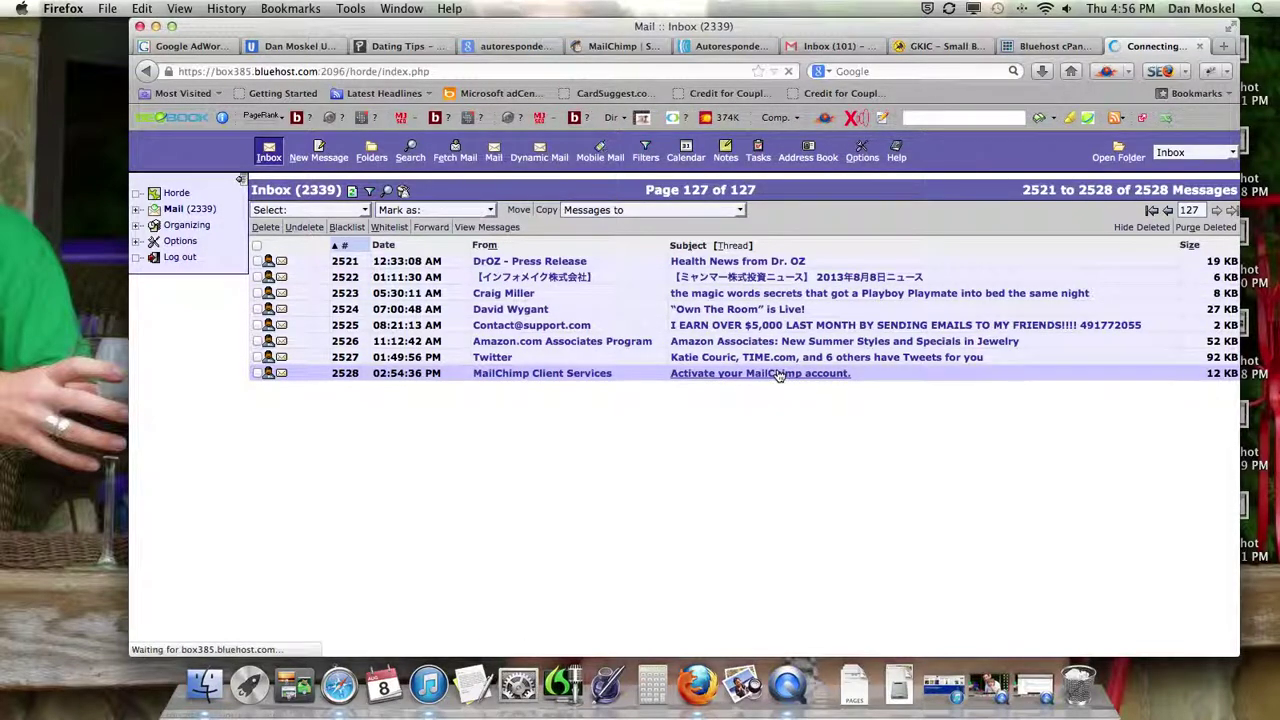
- Activate the account from the email link and confirm signup with the two reCAPTCHA words
scroll(763, 401, down, 3)
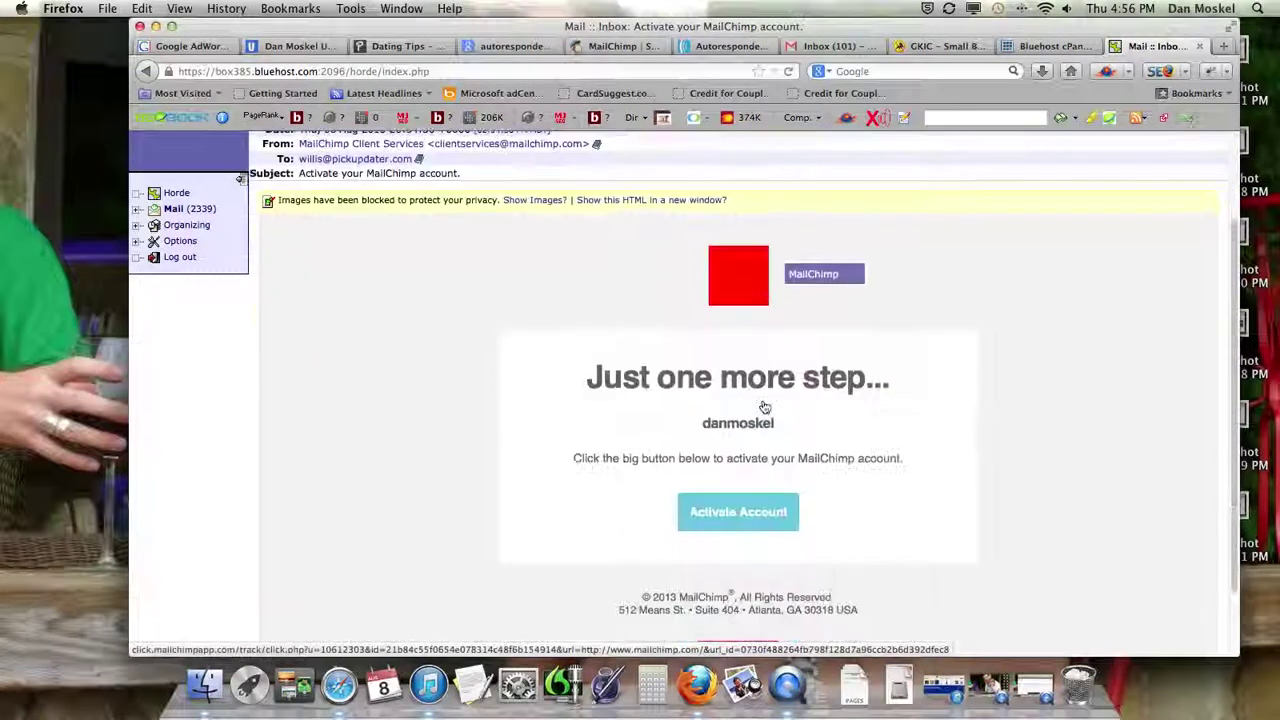
click(753, 508)
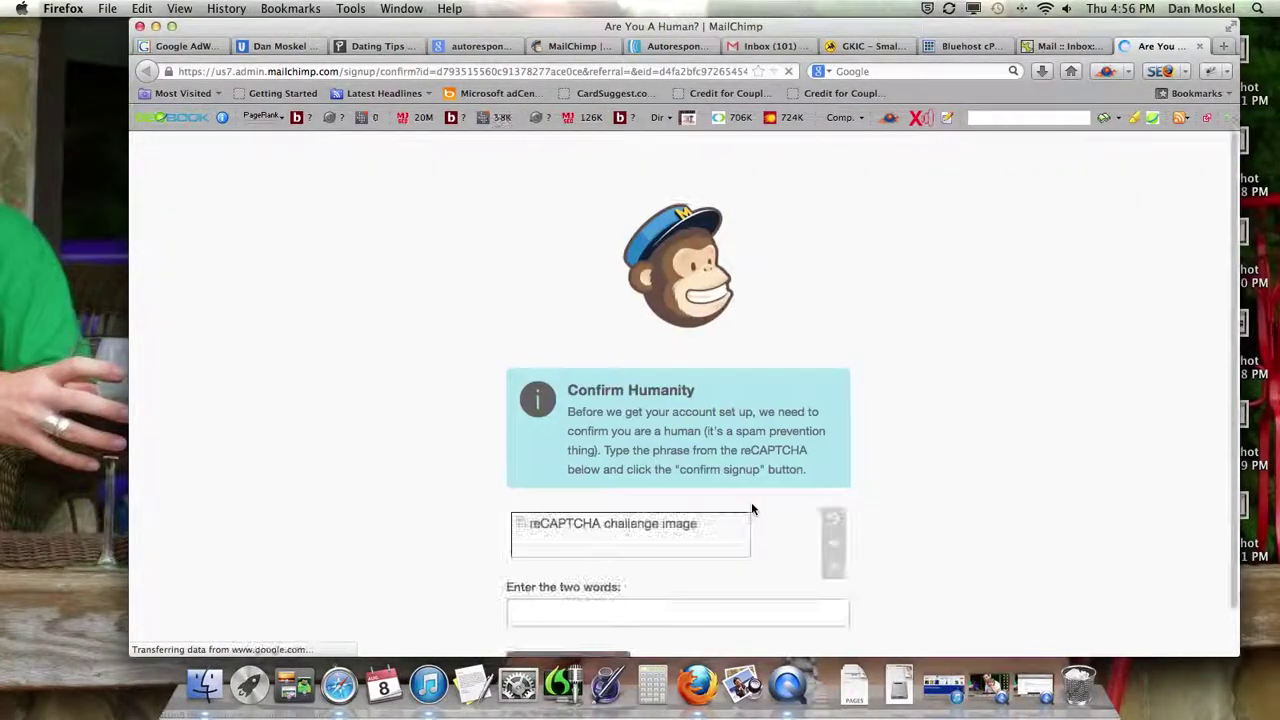
scroll(751, 492, down, 1)
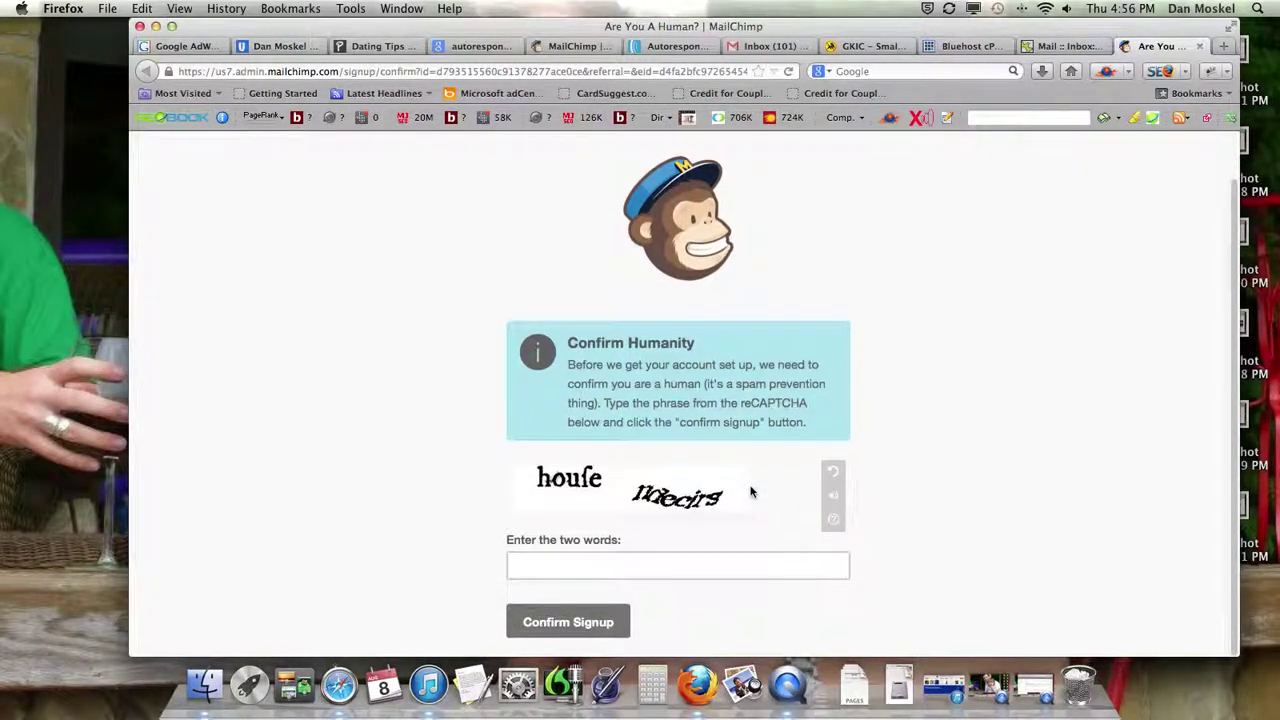
click(674, 562)
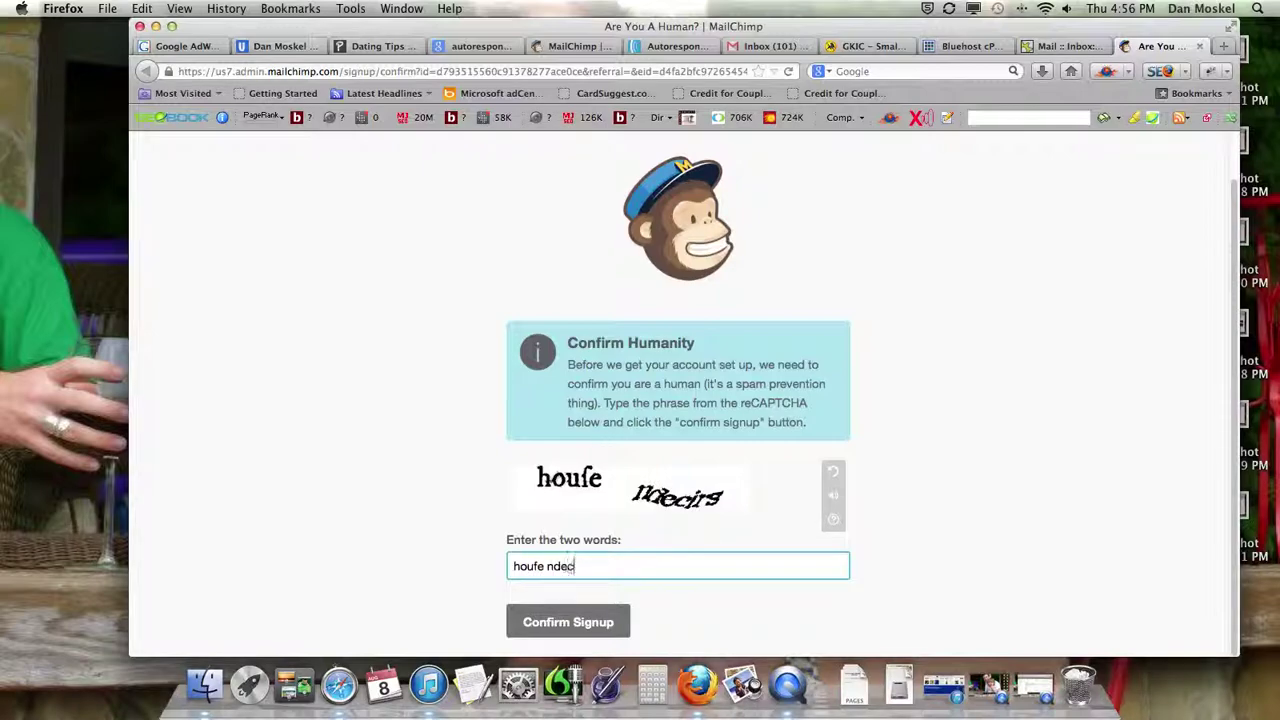
click(592, 624)
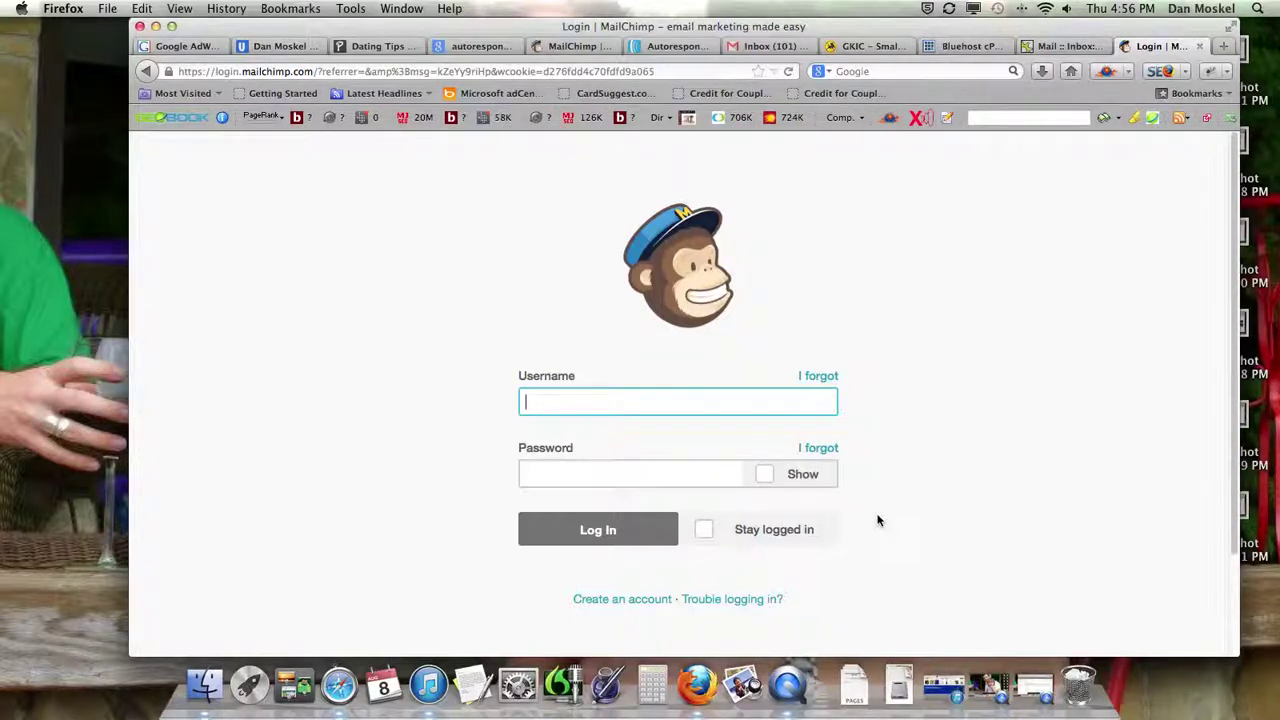
- Attempt the MailChimp login with the username and password, dismissing the save-password prompt
key(Tab)
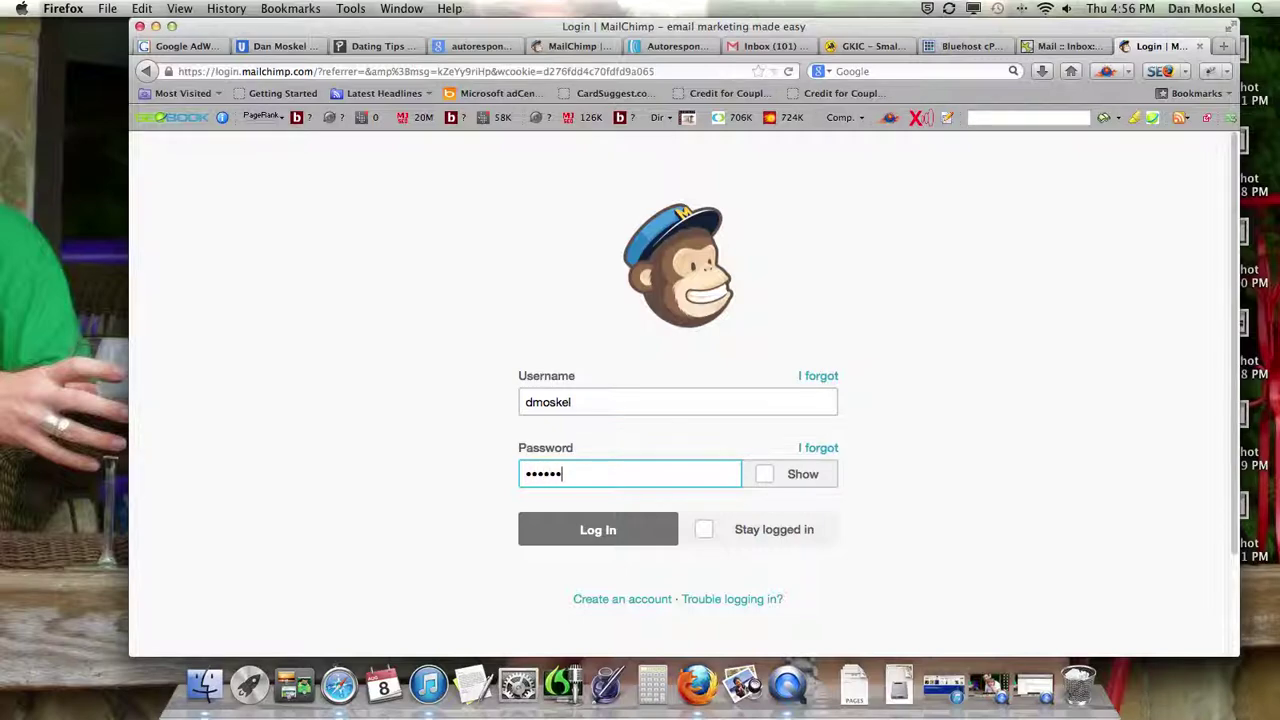
click(597, 531)
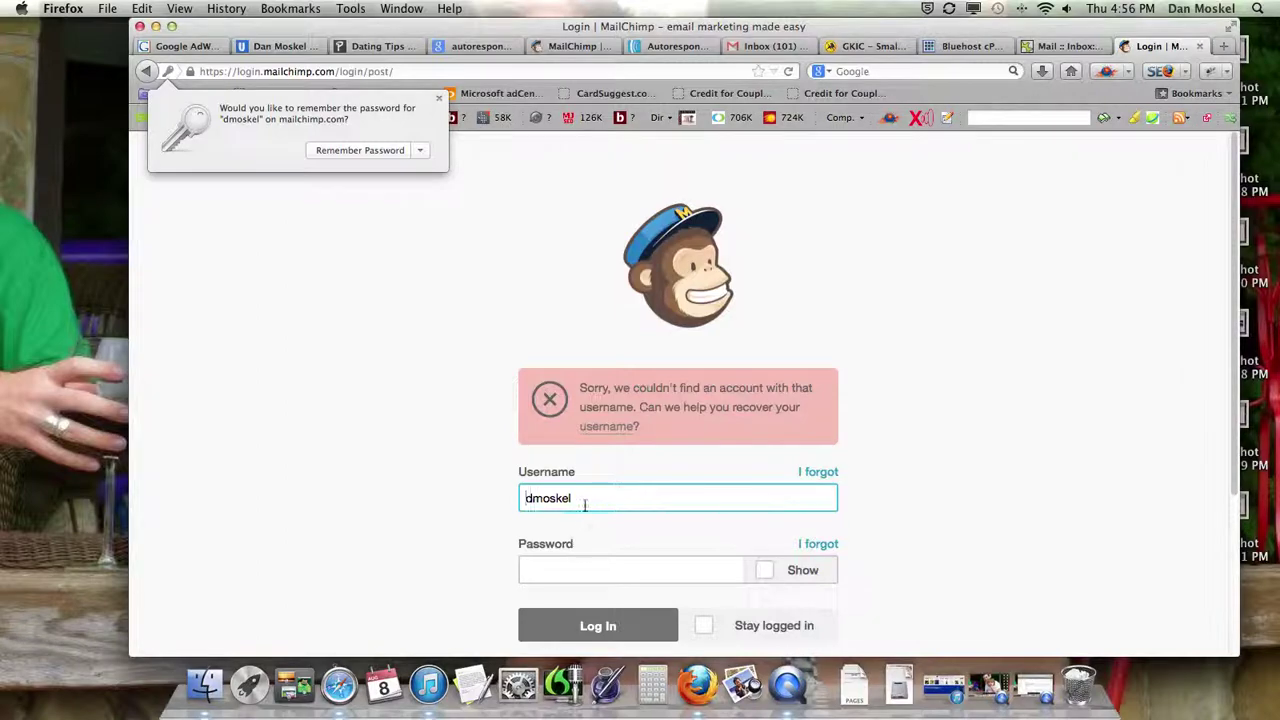
click(588, 502)
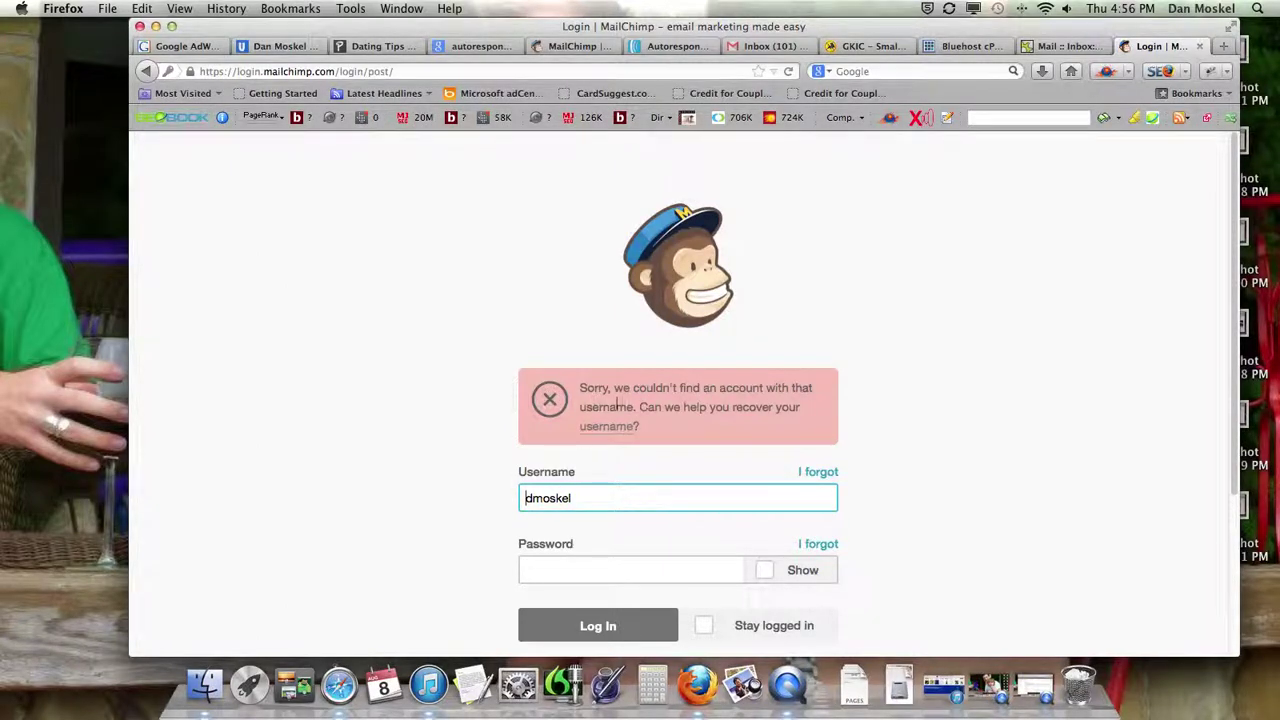
- Correct the misspelled username, re-enter the password and log in successfully
click(575, 46)
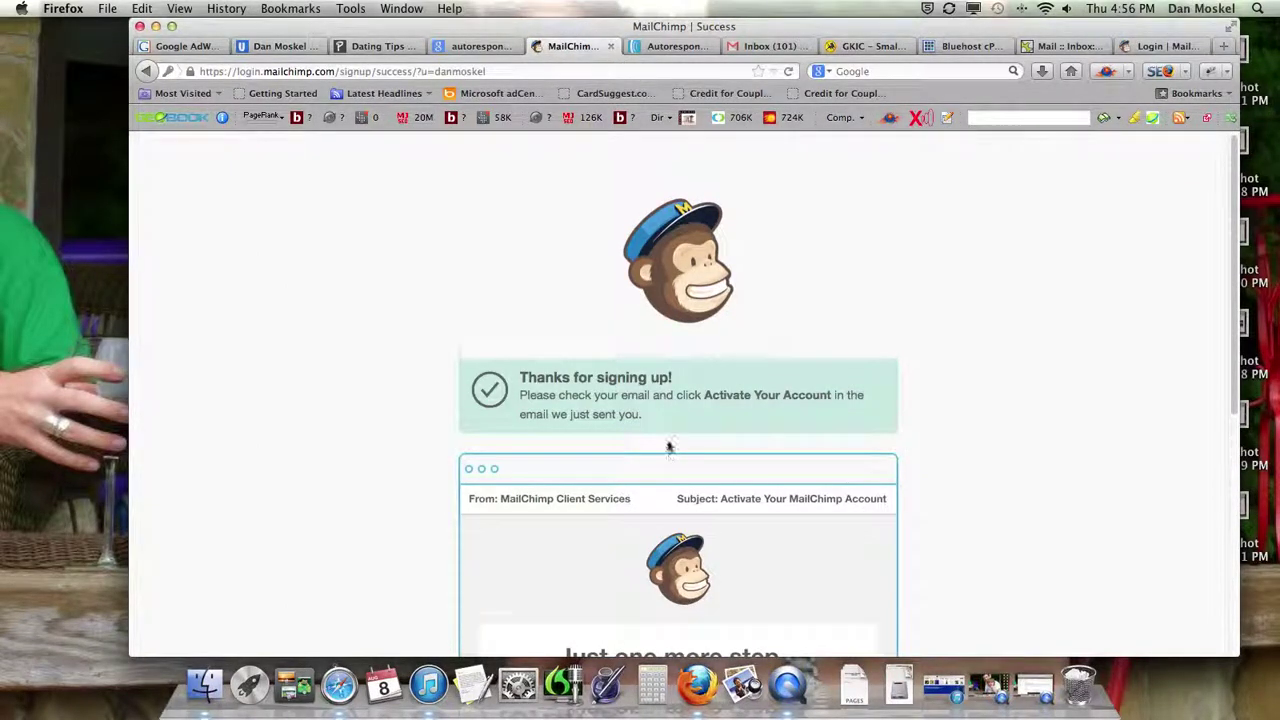
scroll(670, 443, down, 5)
click(1158, 46)
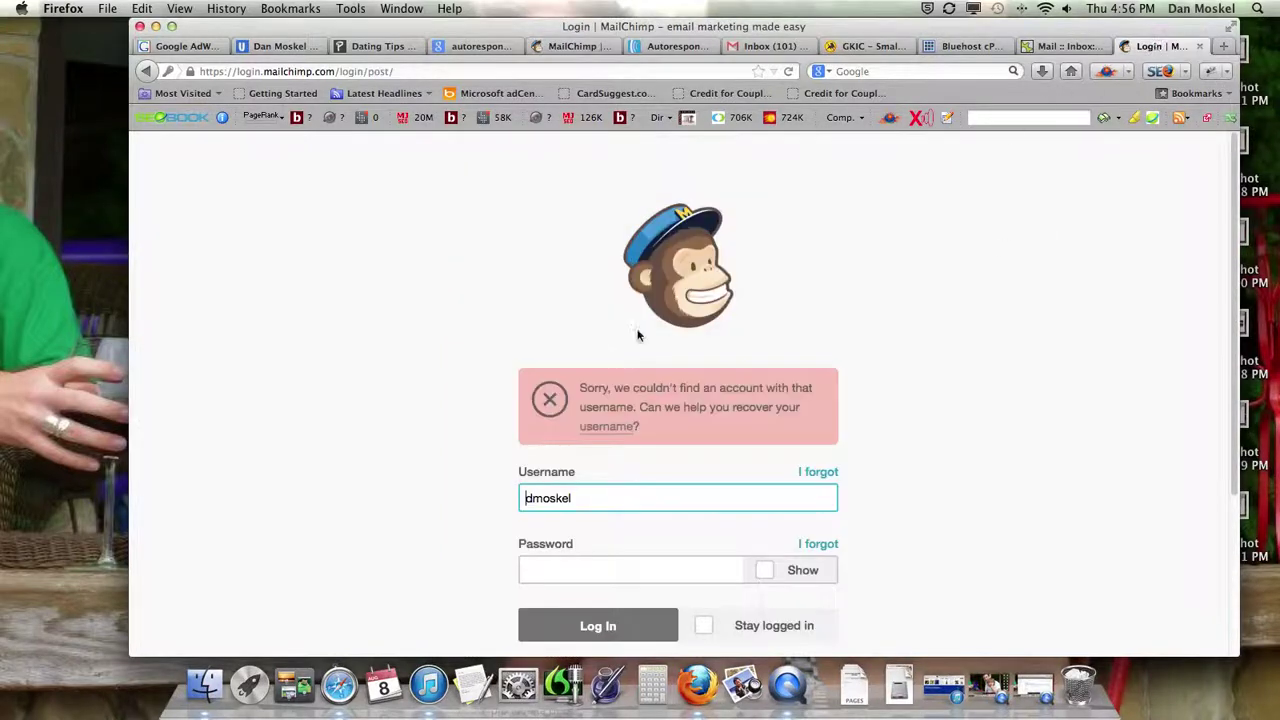
click(532, 498)
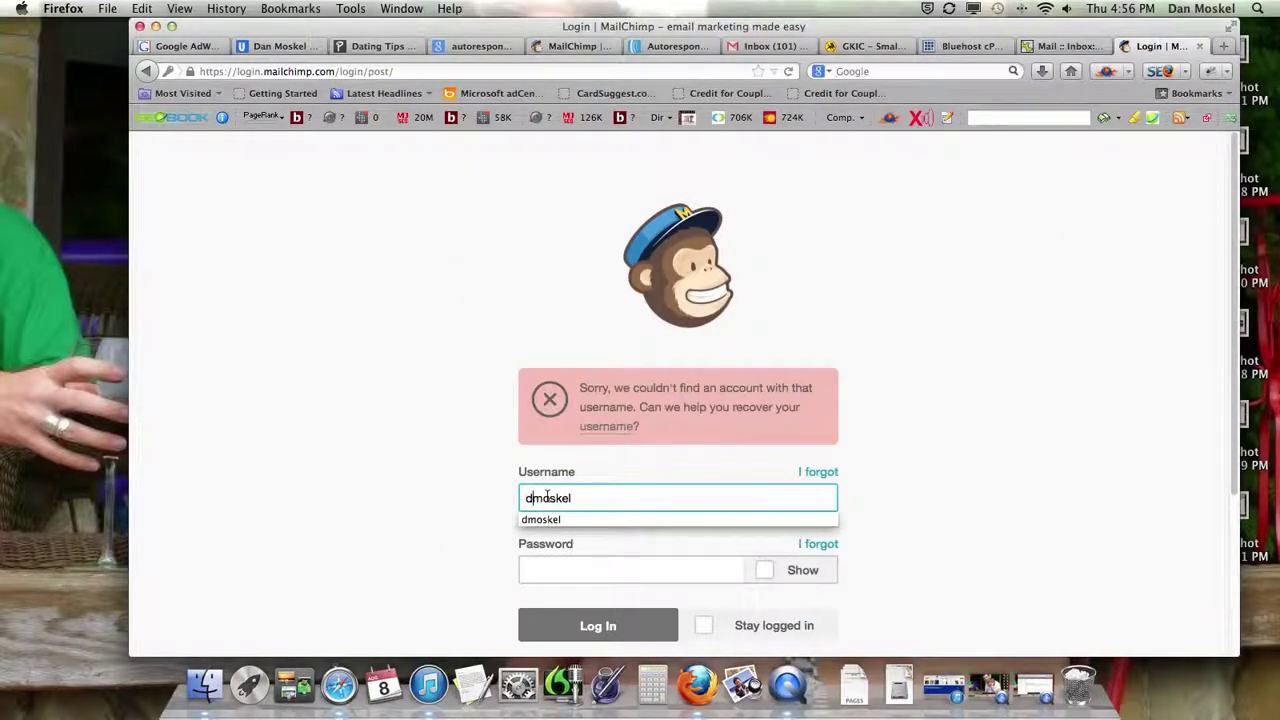
text(an)
key(Tab)
text(••)
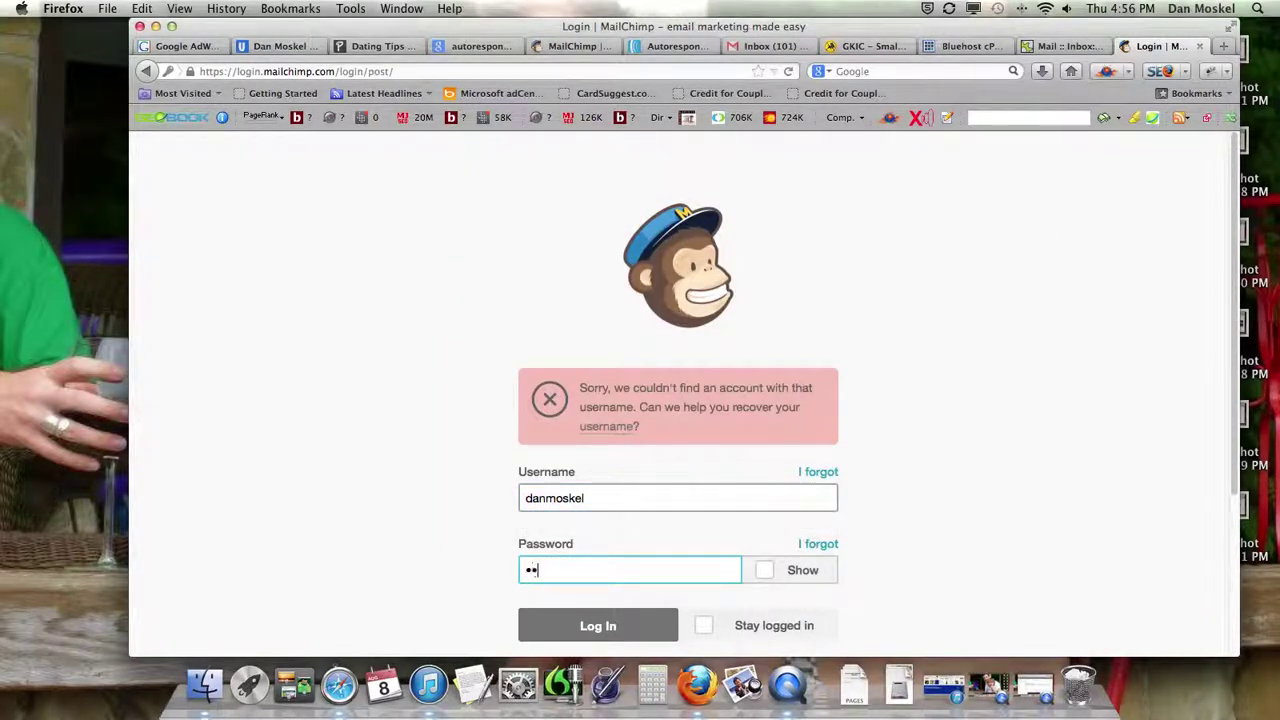
text(••••••)
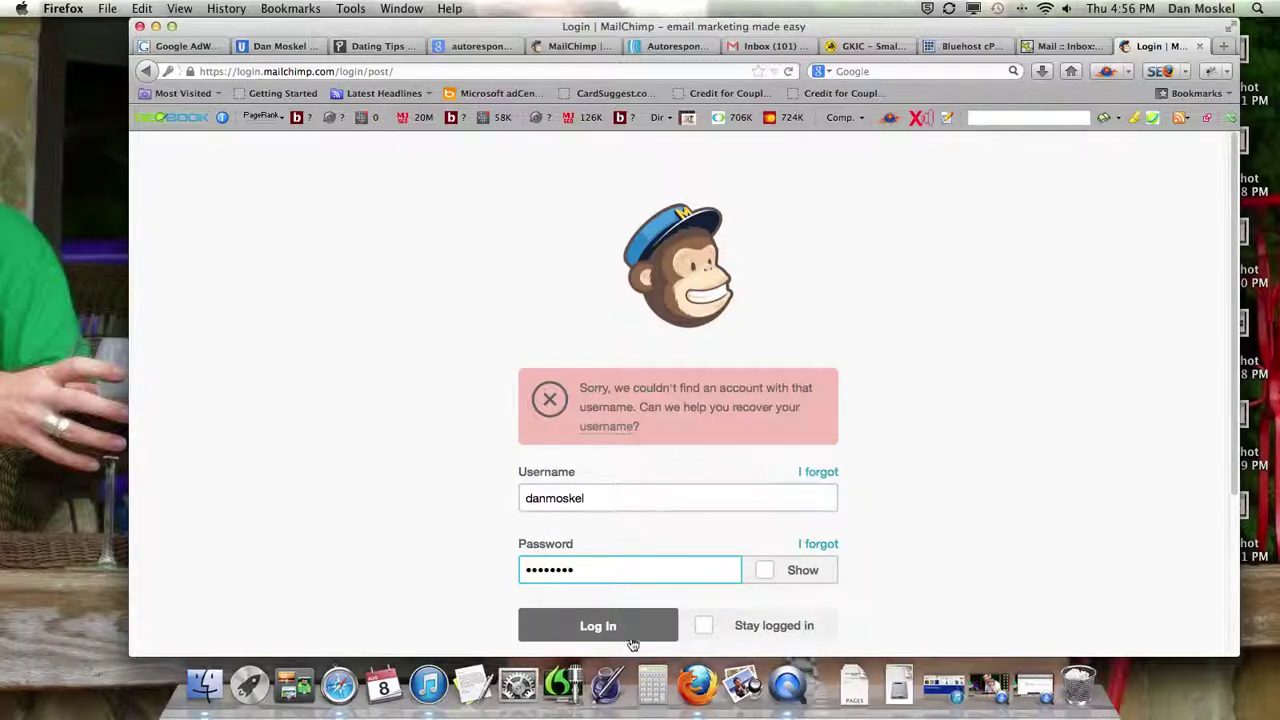
click(629, 638)
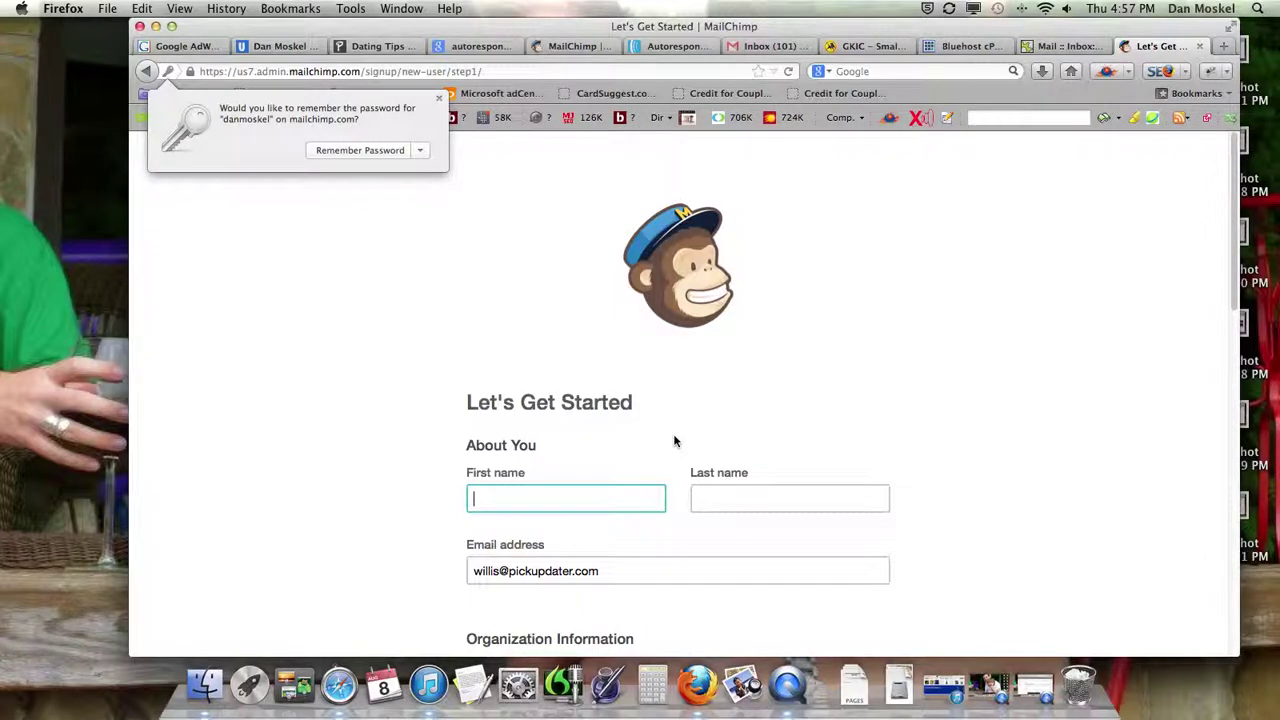
- Enter the last name on the Let's Get Started form and dismiss the save-password prompt
click(698, 498)
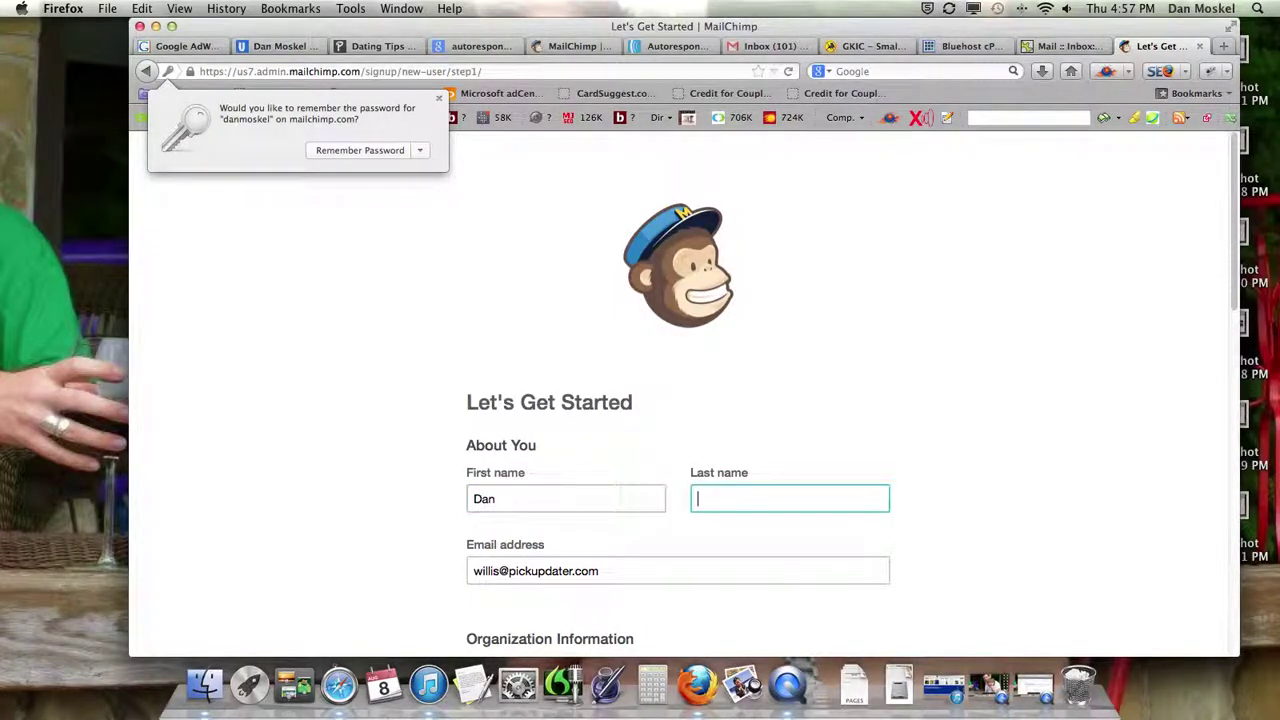
text(Moskel)
scroll(678, 457, down, 5)
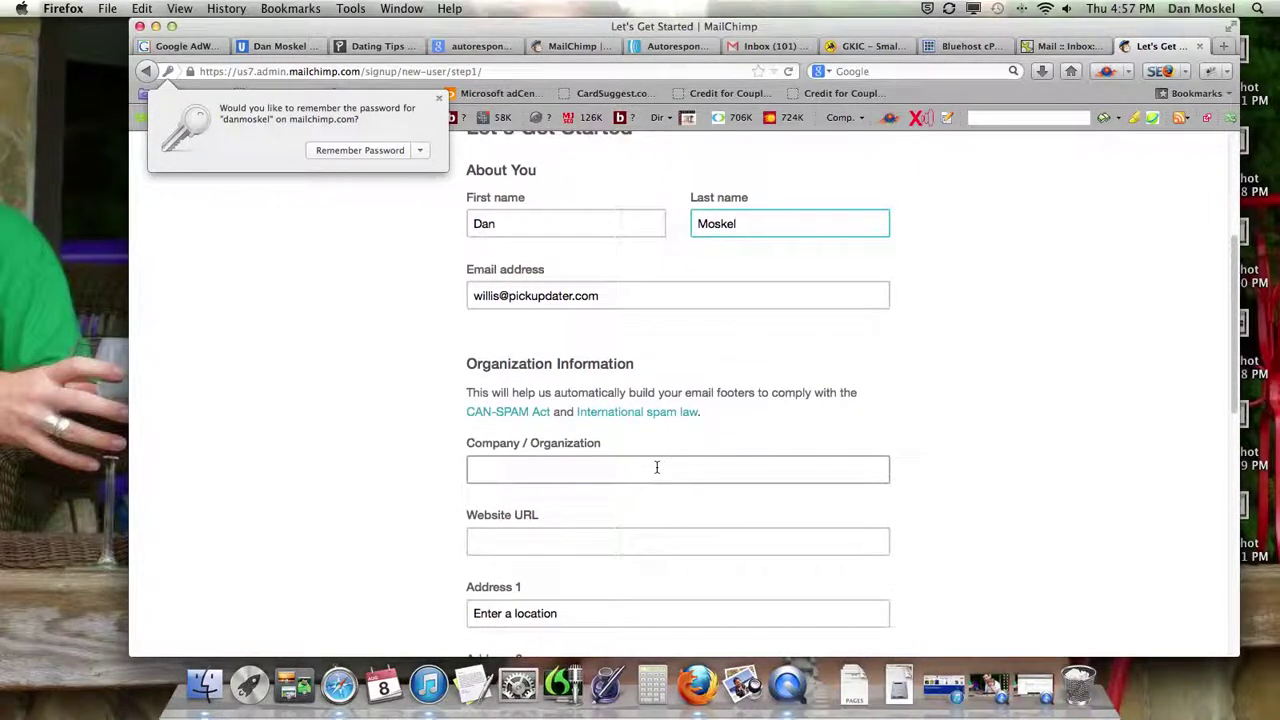
key(Escape)
scroll(657, 467, up, 4)
scroll(657, 470, down, 3)
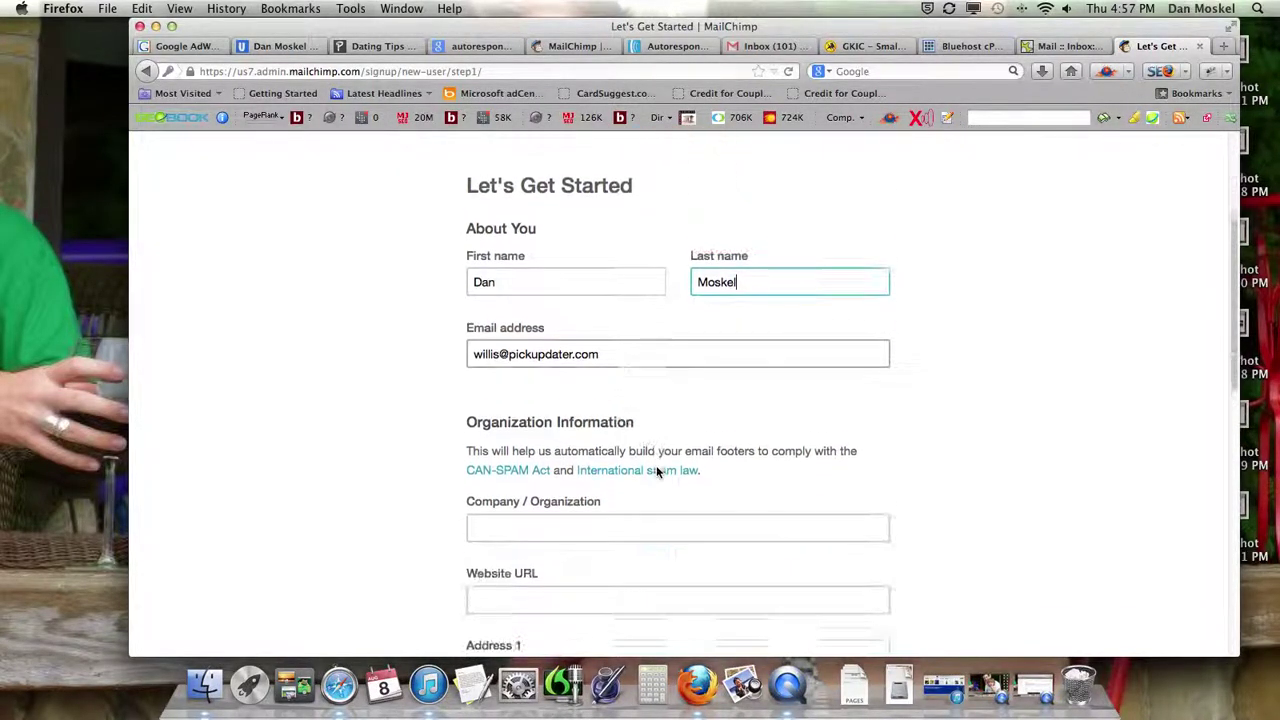
scroll(657, 470, down, 1)
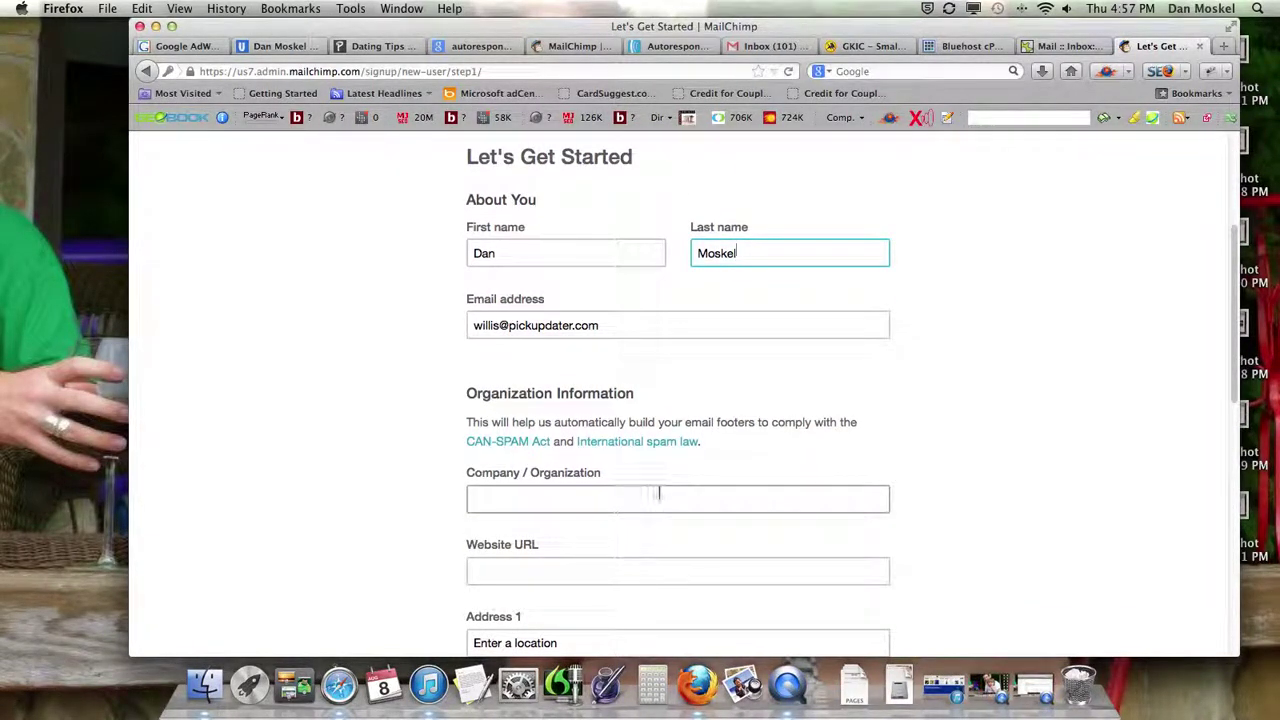
click(659, 493)
text(Mo)
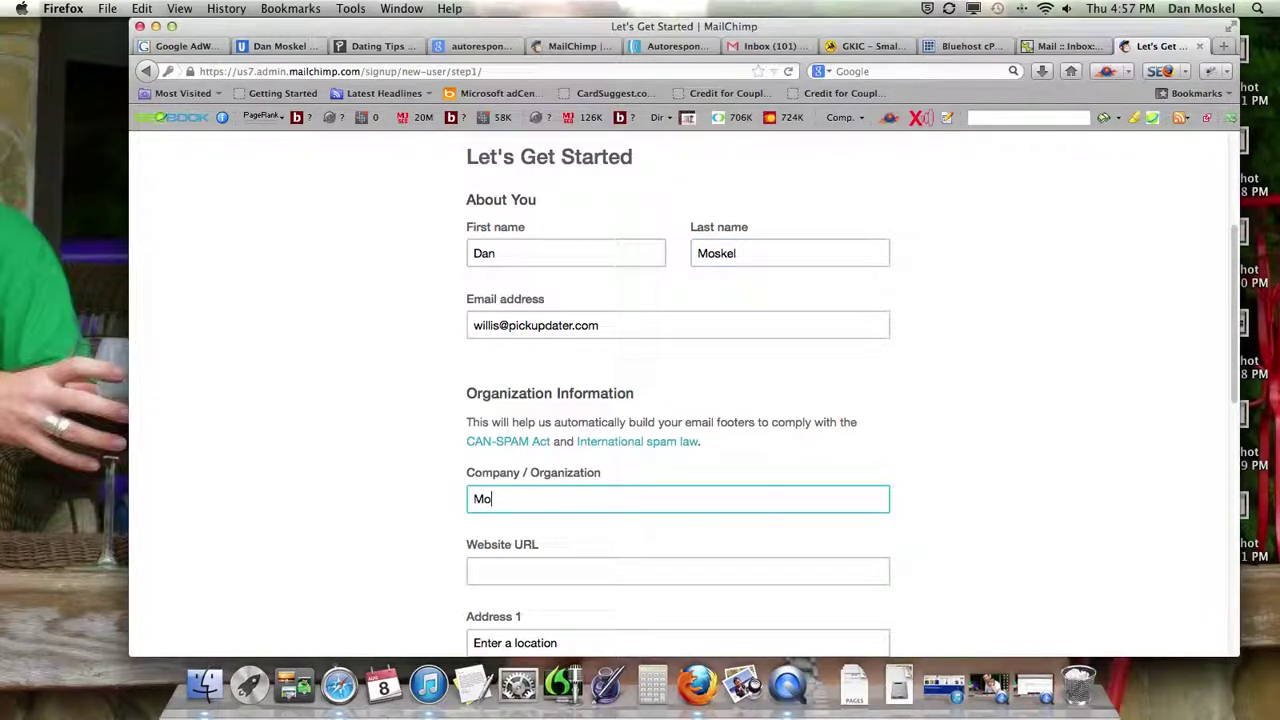
text(sk LLC)
scroll(600, 510, down, 3)
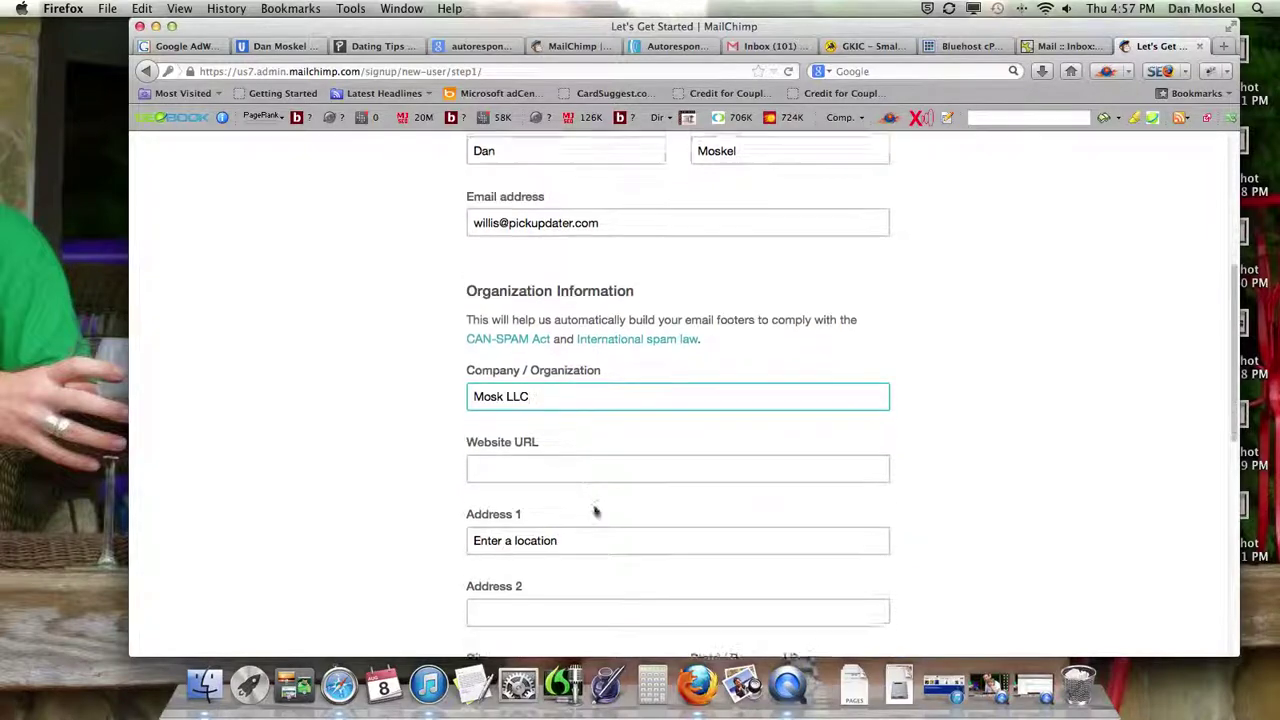
click(546, 436)
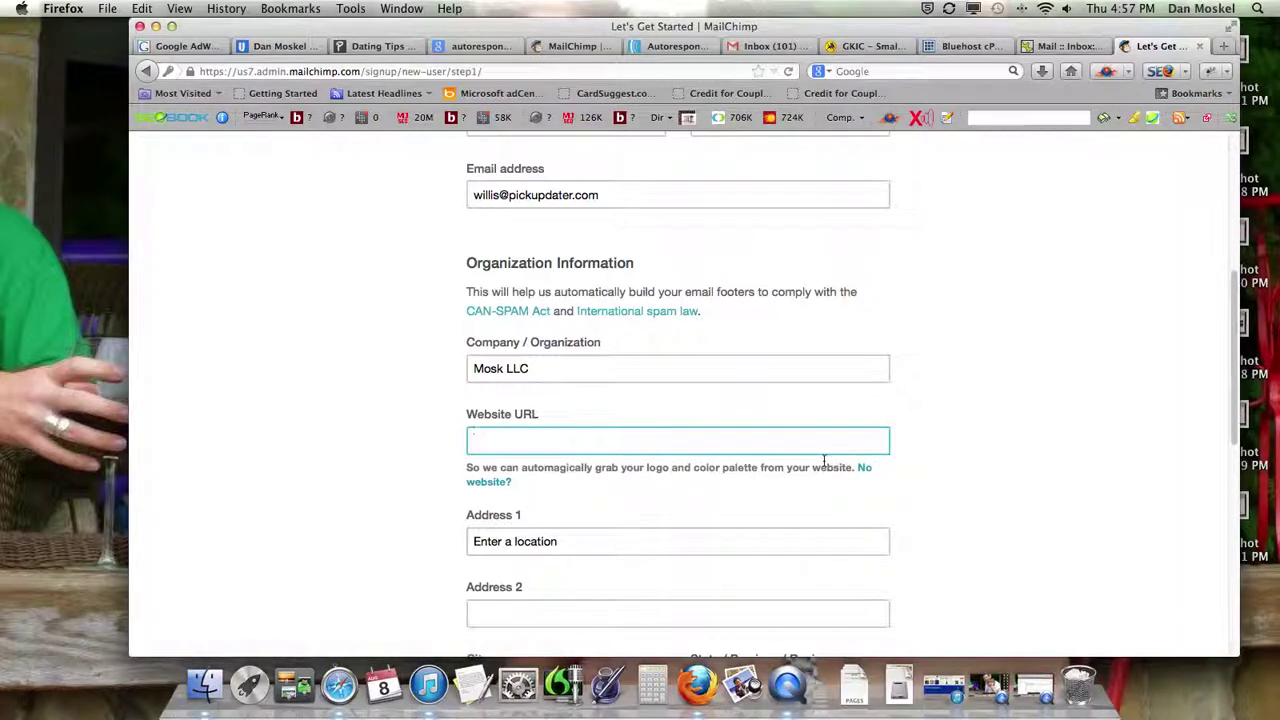
text(ttp://www.pickupdater.com/)
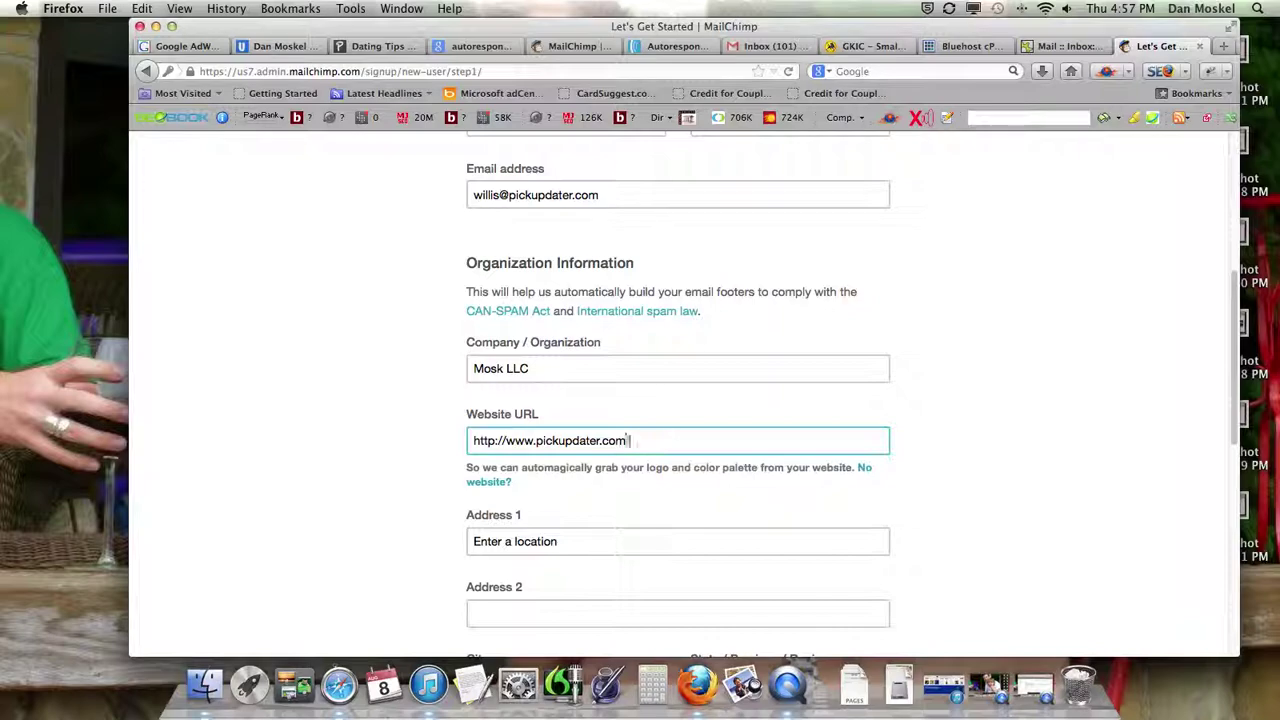
click(375, 46)
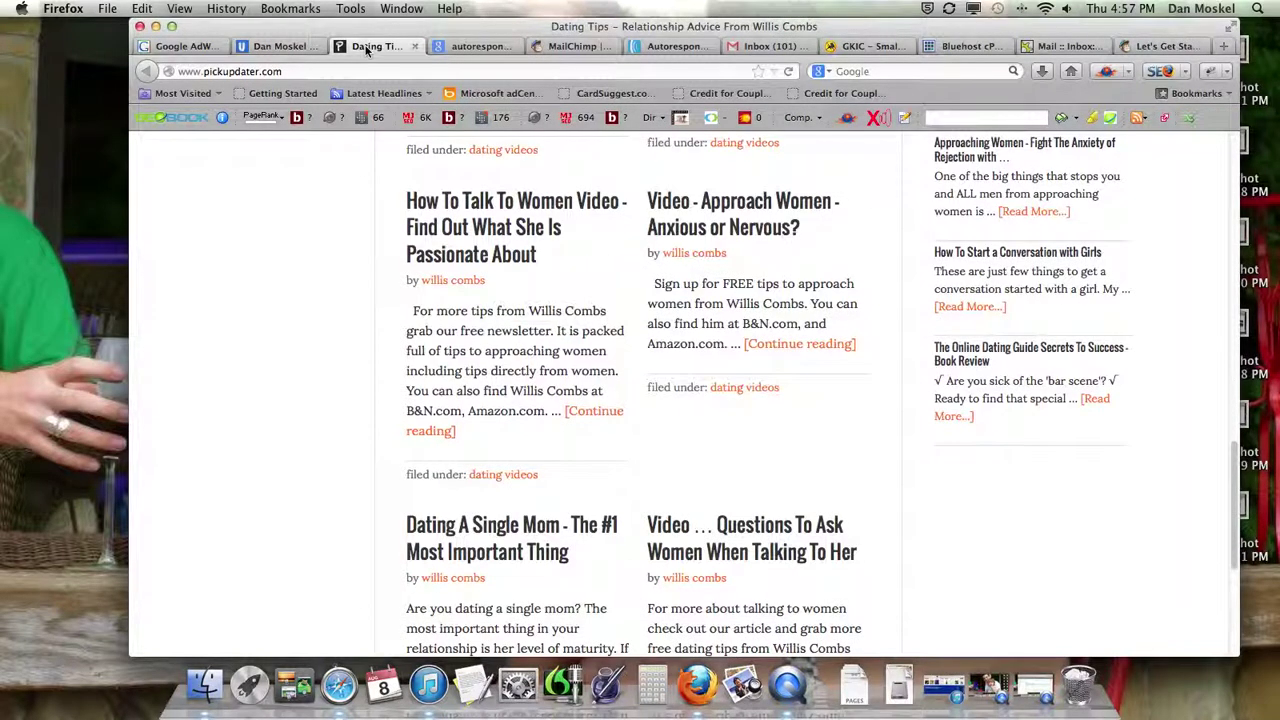
click(1132, 46)
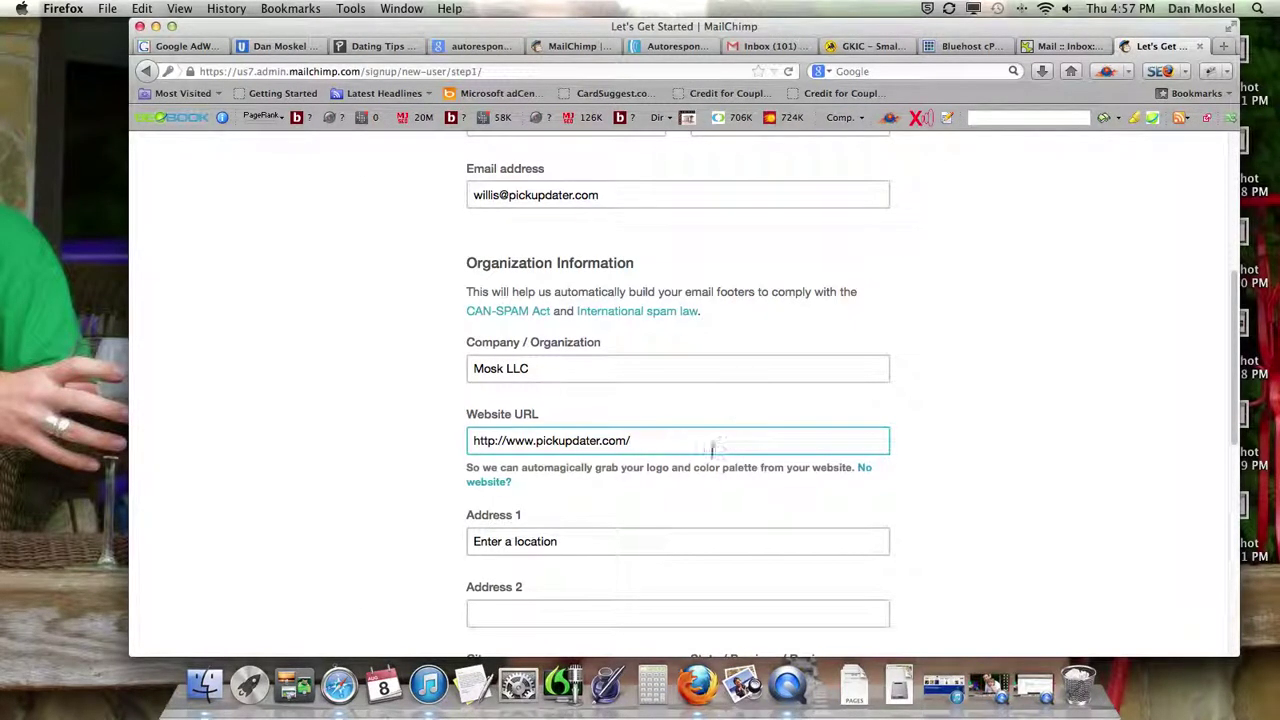
scroll(700, 465, down, 2)
- Enter the business street address and accept the suggested full address
click(618, 470)
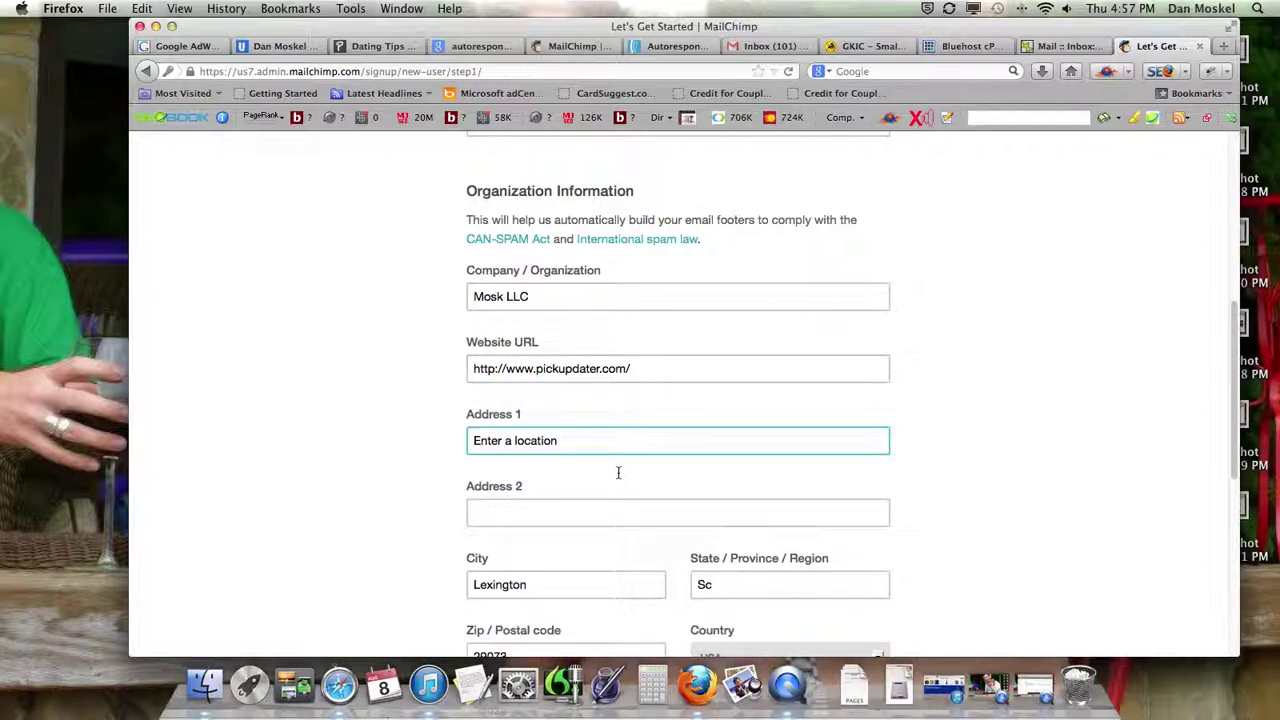
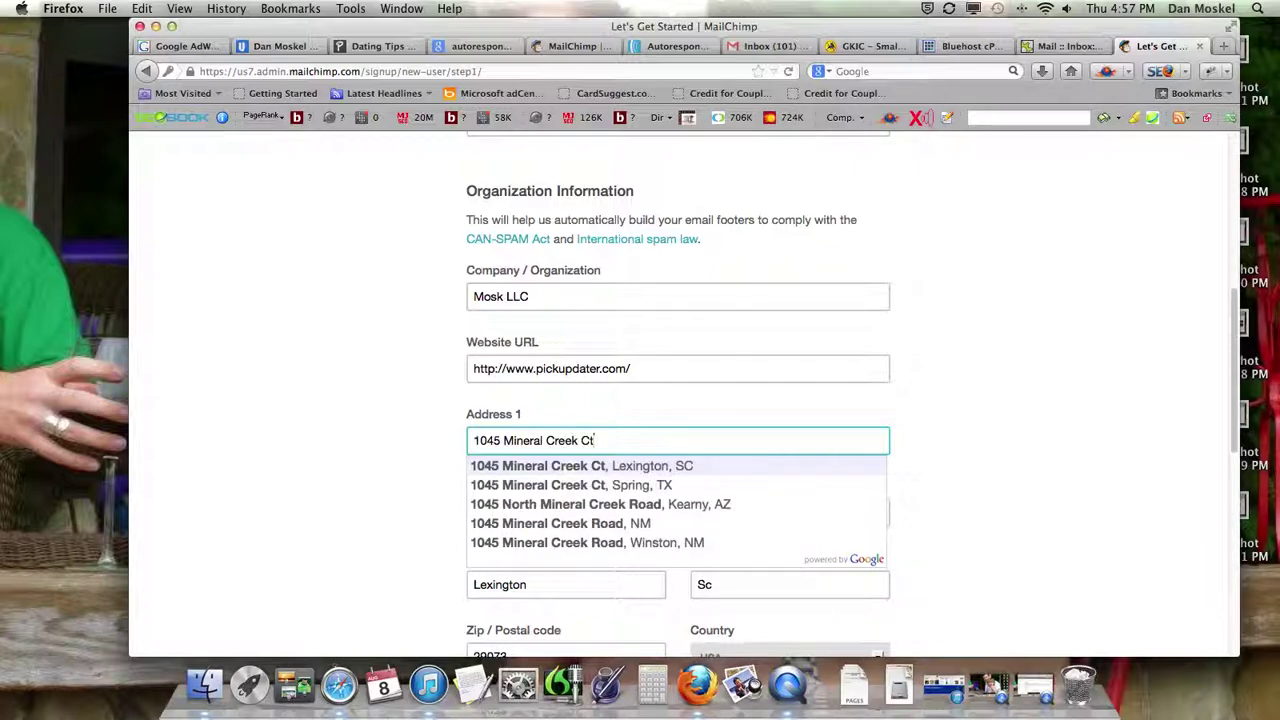
click(651, 465)
scroll(640, 490, down, 5)
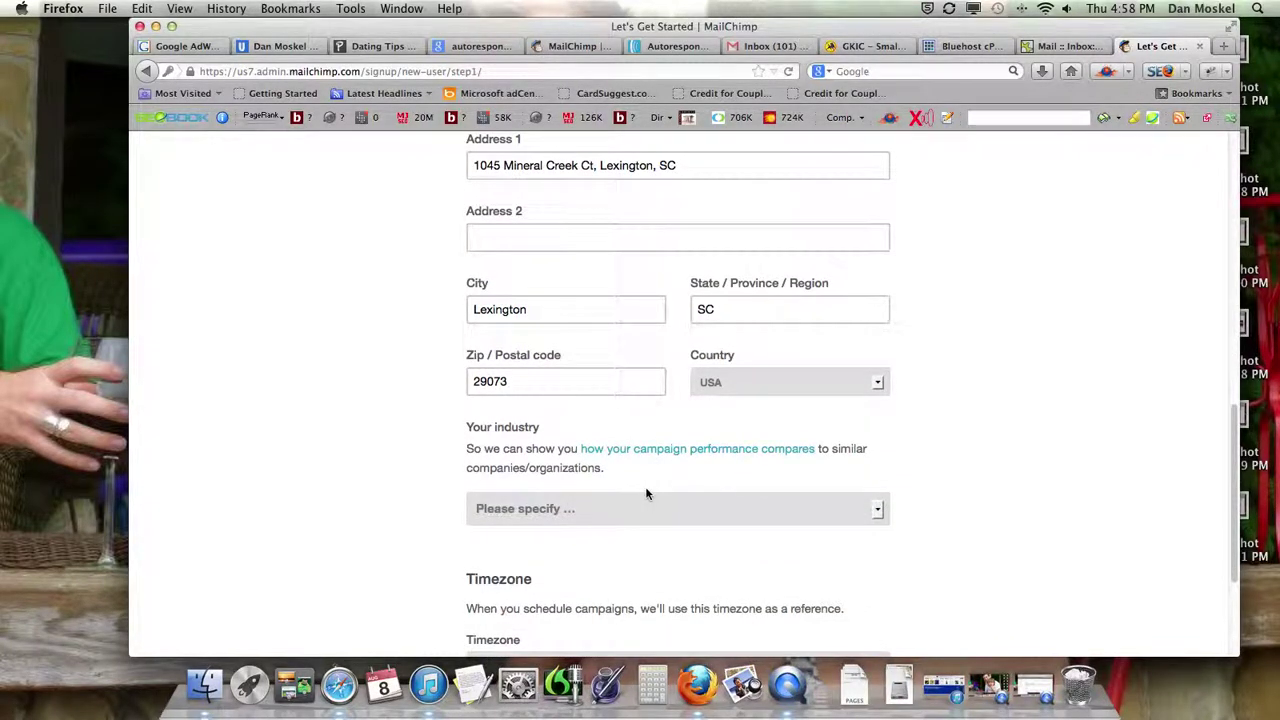
- Set the industry to Other
click(874, 510)
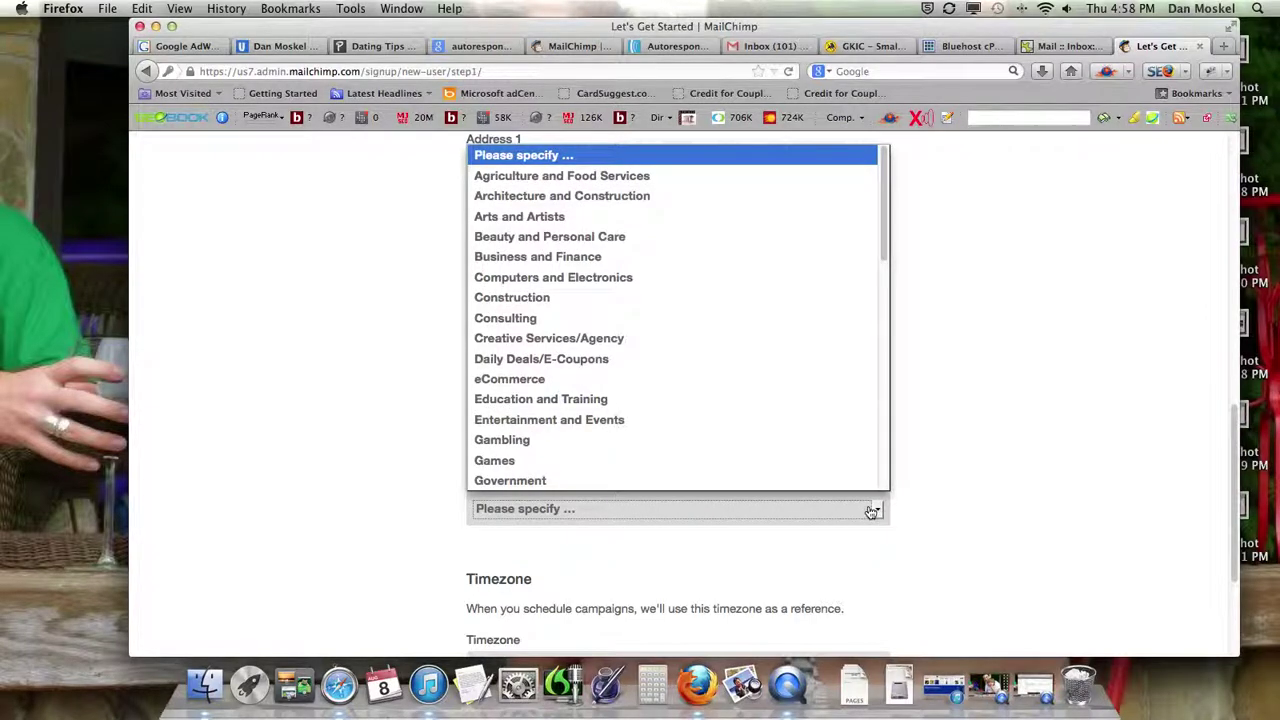
key(super+Tab)
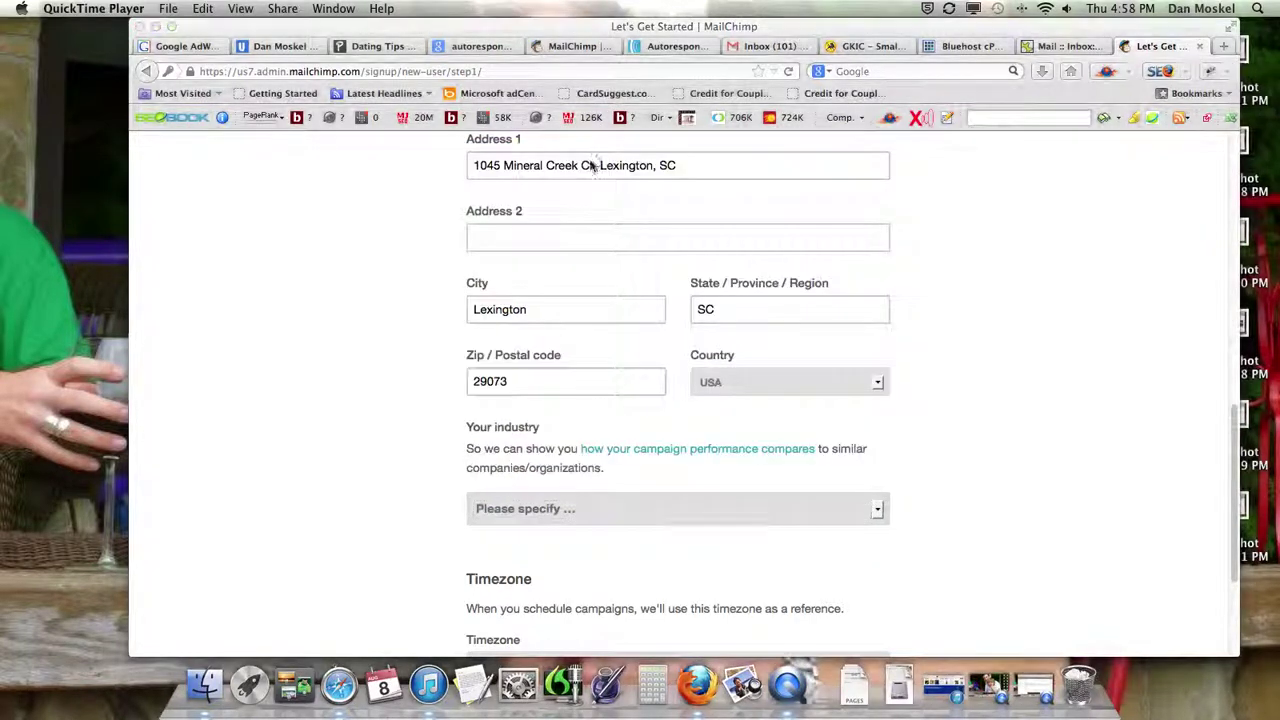
click(878, 514)
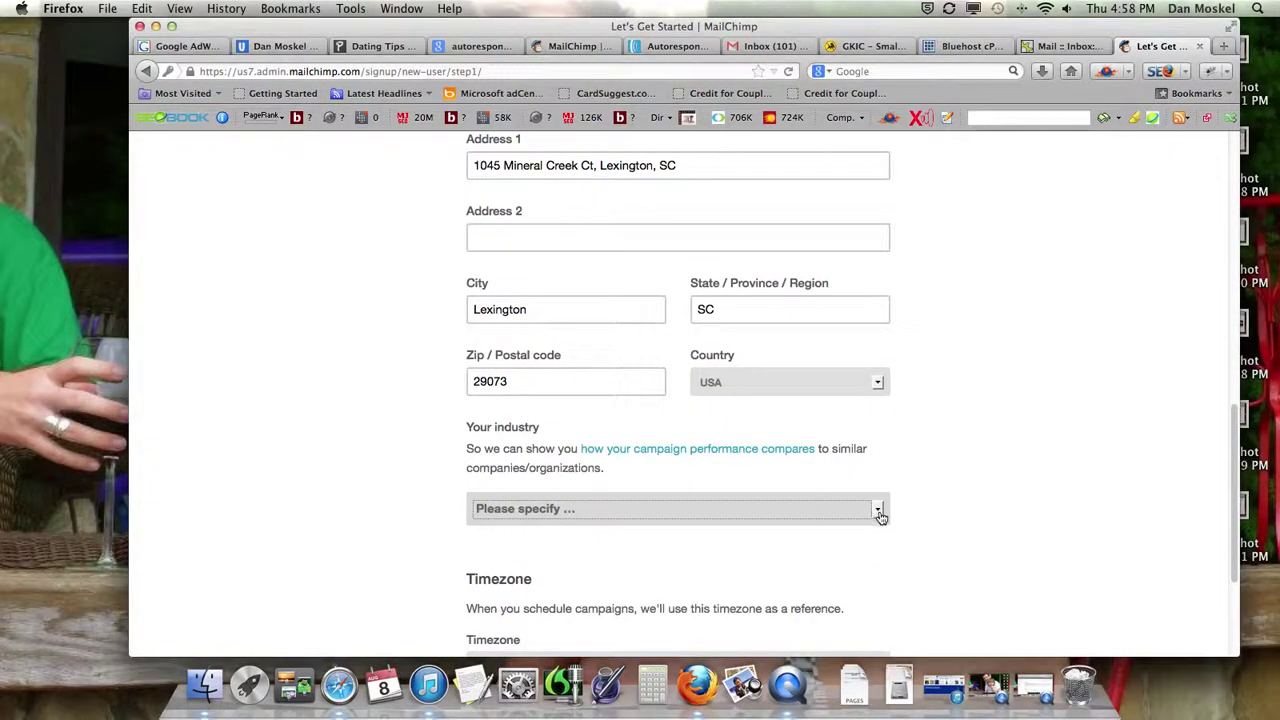
click(878, 514)
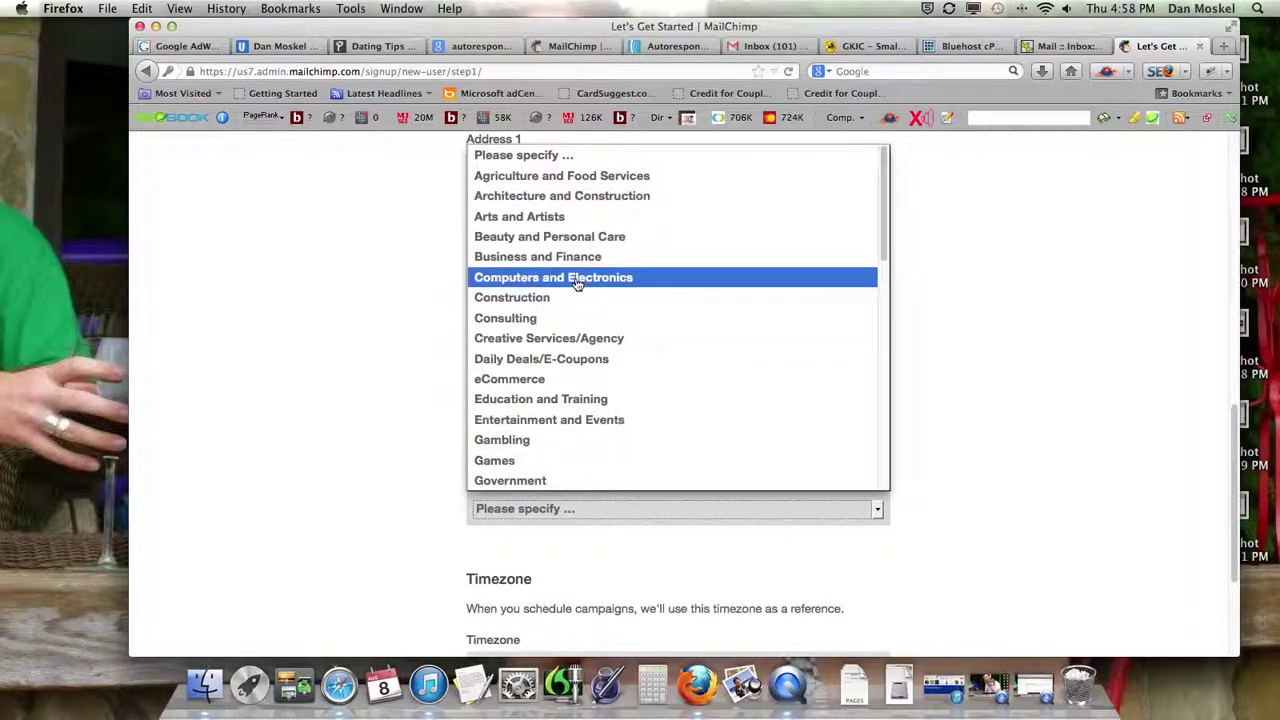
scroll(560, 365, down, 10)
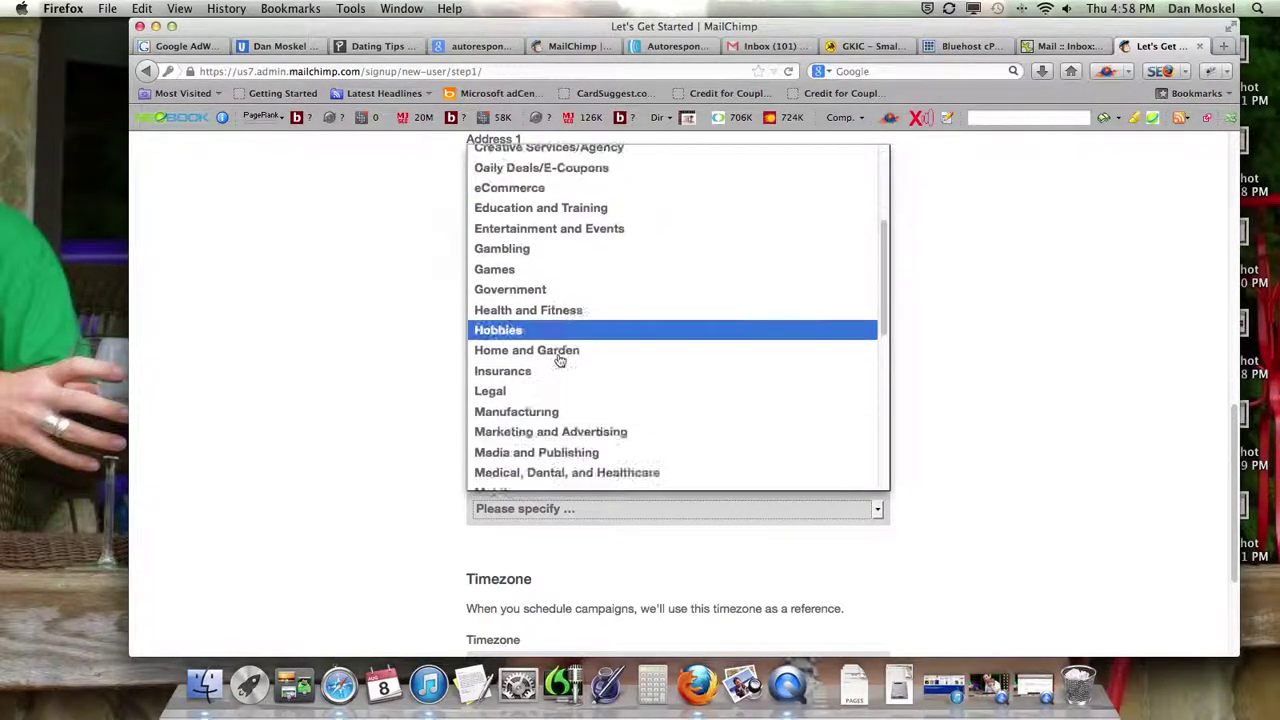
scroll(560, 360, down, 7)
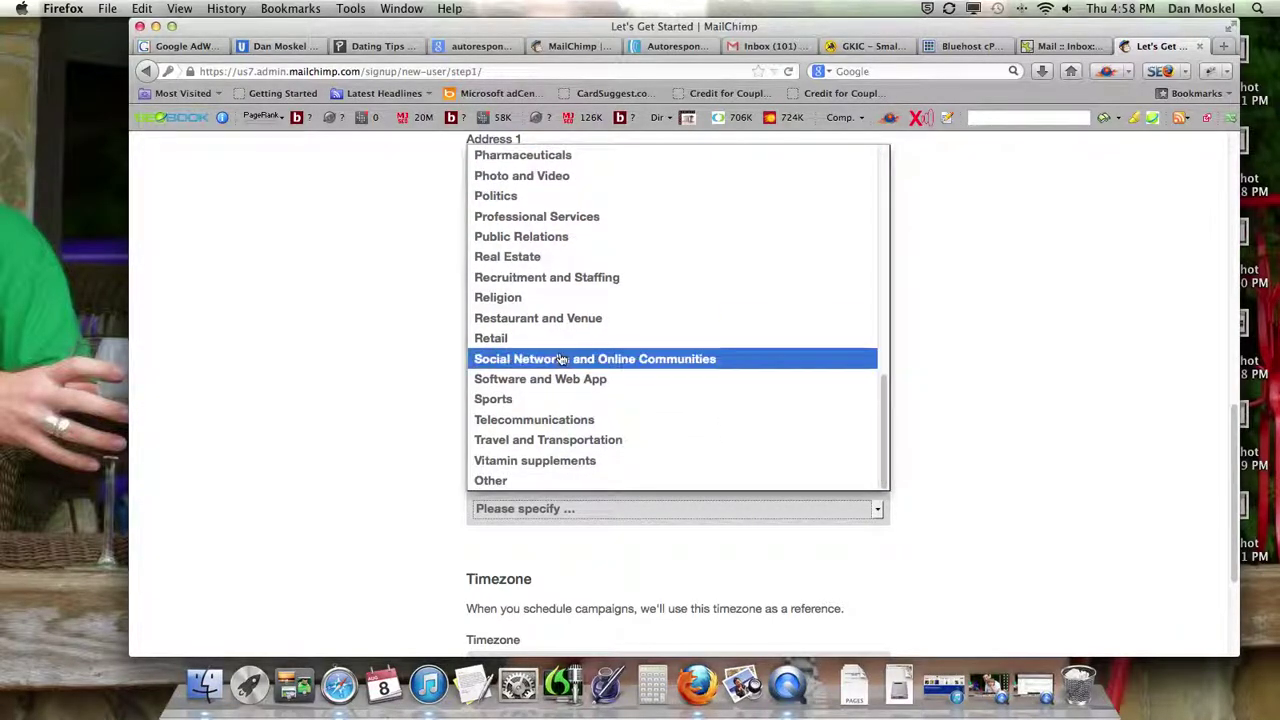
click(529, 485)
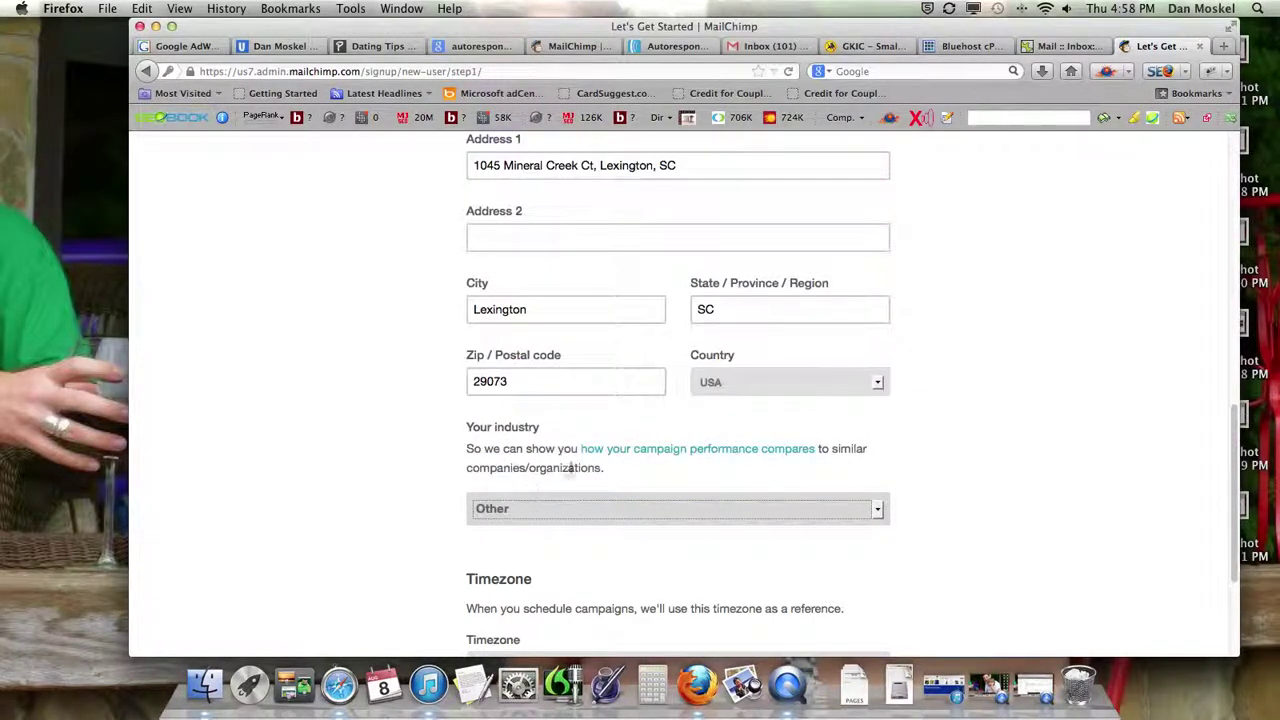
- Opt in to the Getting Started emails and save the profile to reach the Dashboard
scroll(760, 565, down, 5)
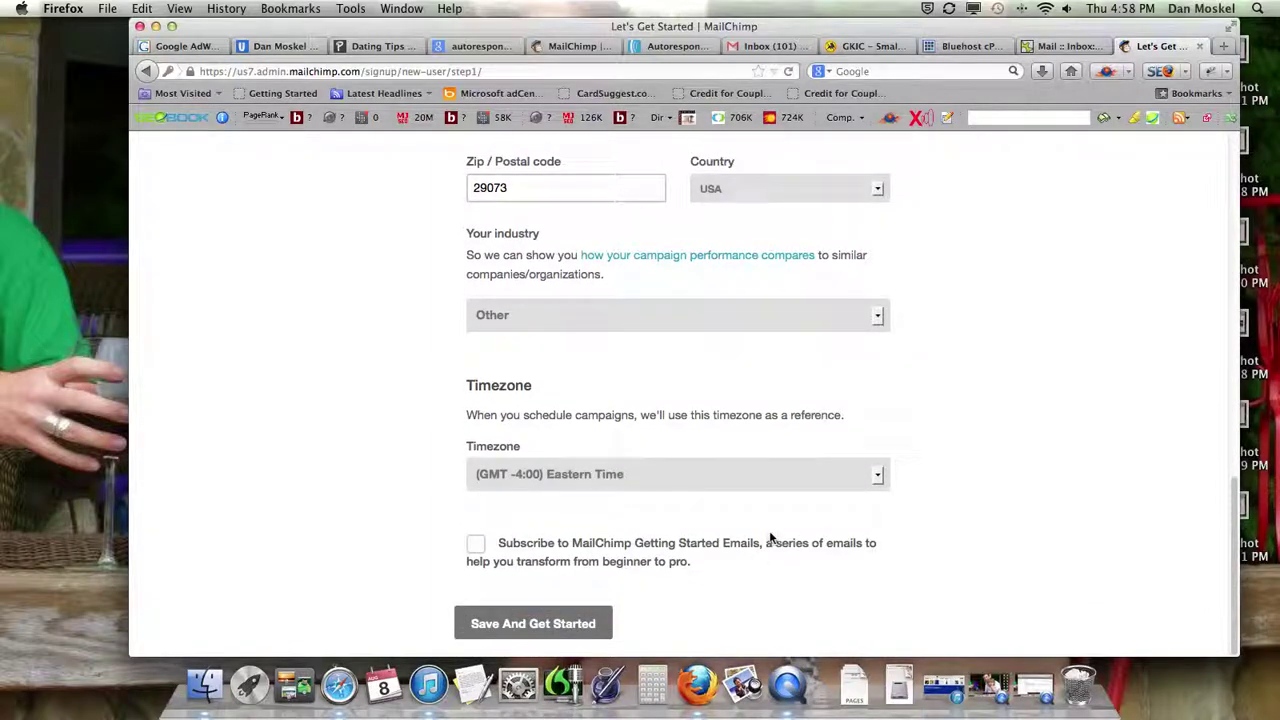
click(476, 545)
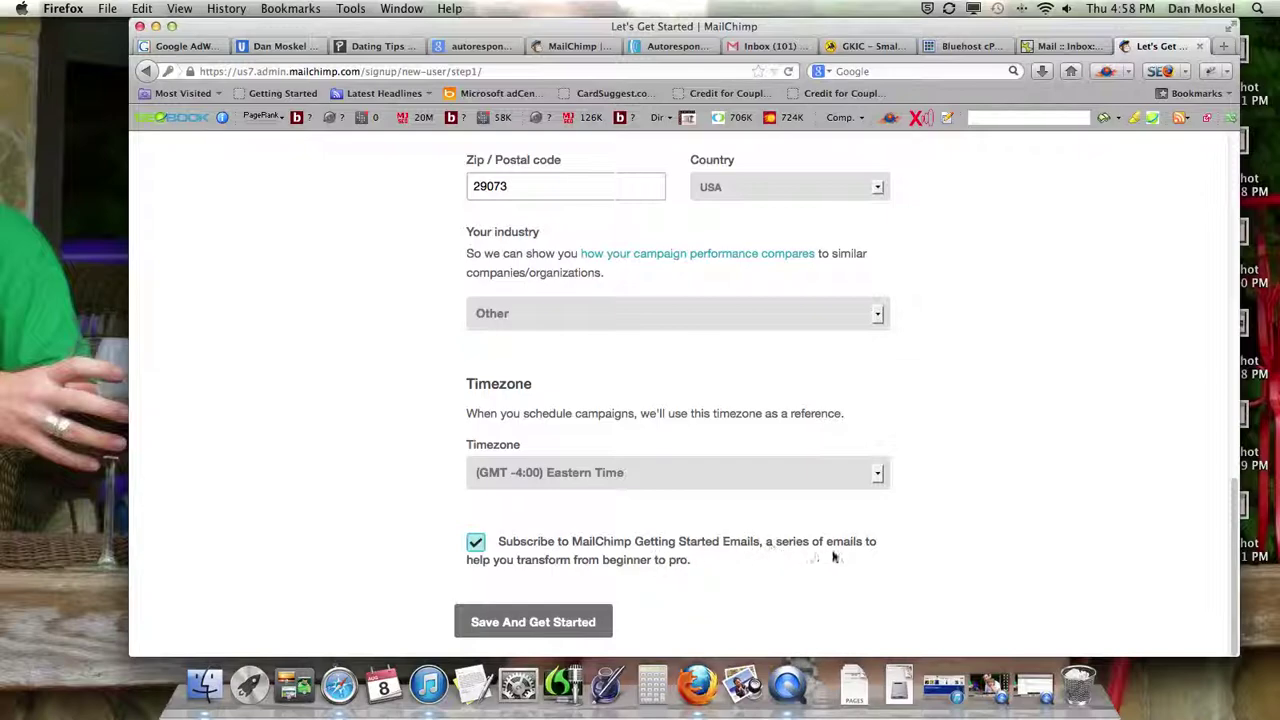
click(580, 624)
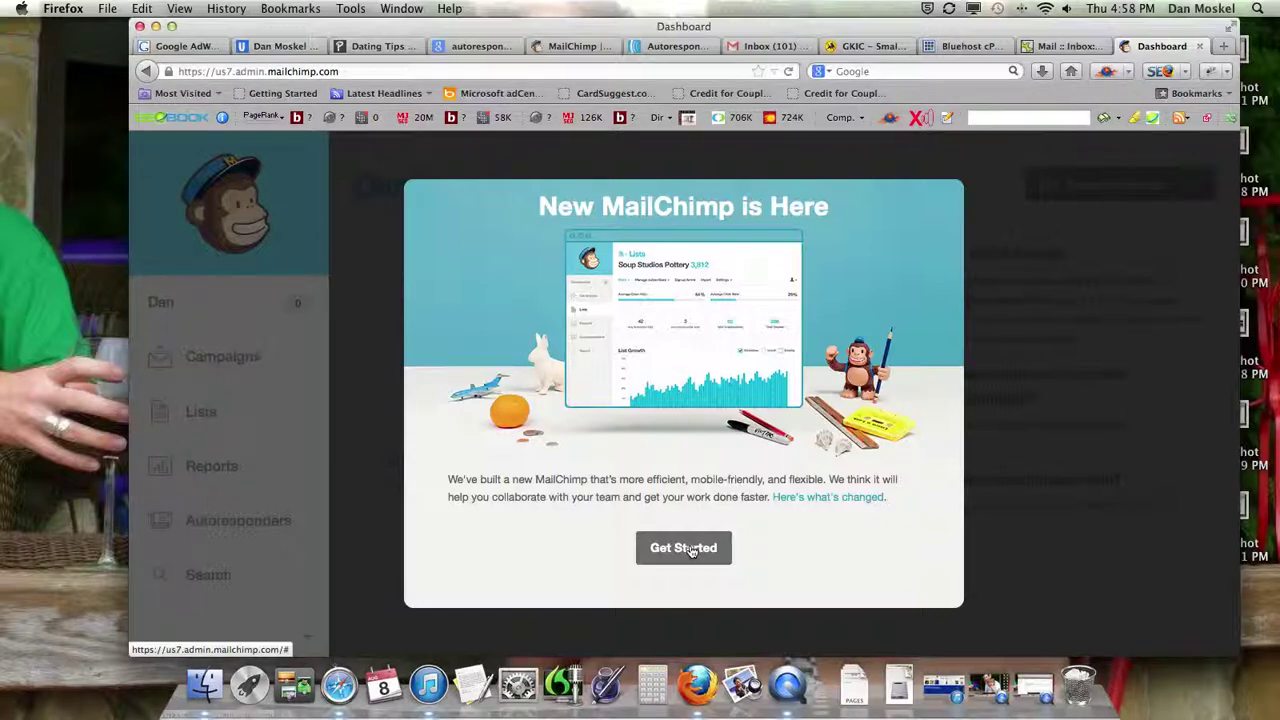
- Close the New MailChimp announcement, step past the Account tip and dismiss the Search tip
click(690, 550)
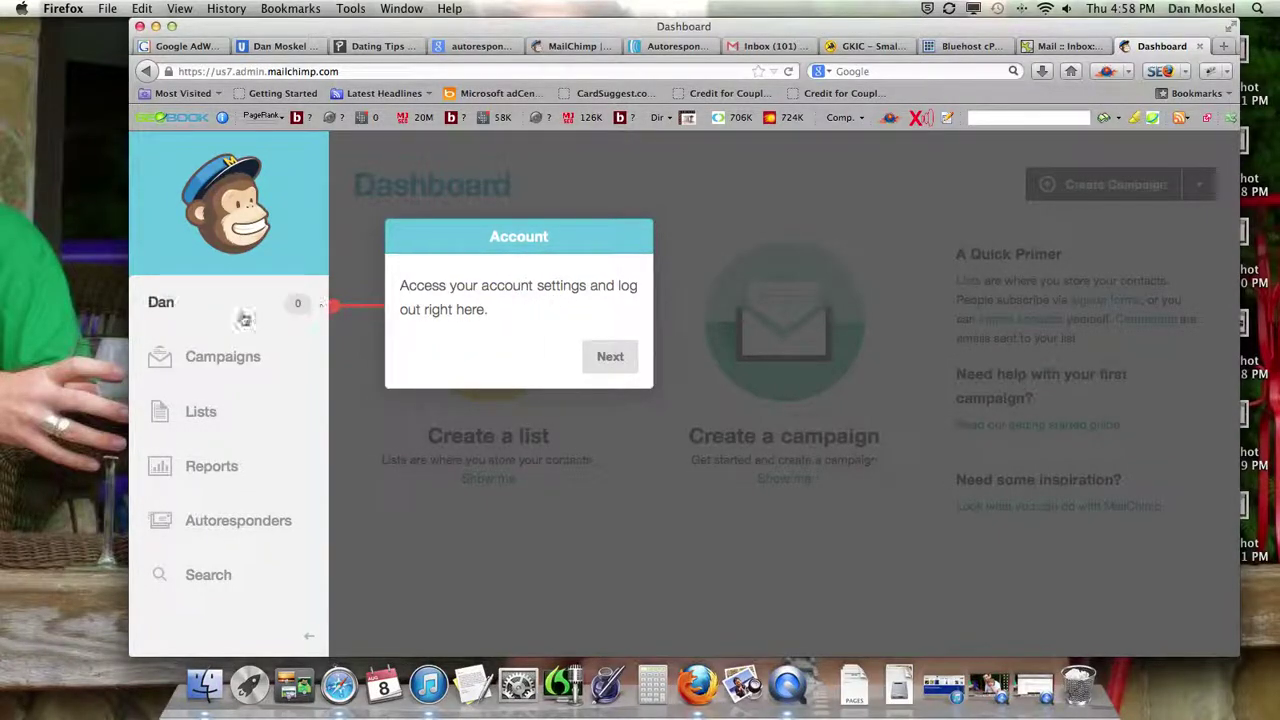
click(608, 357)
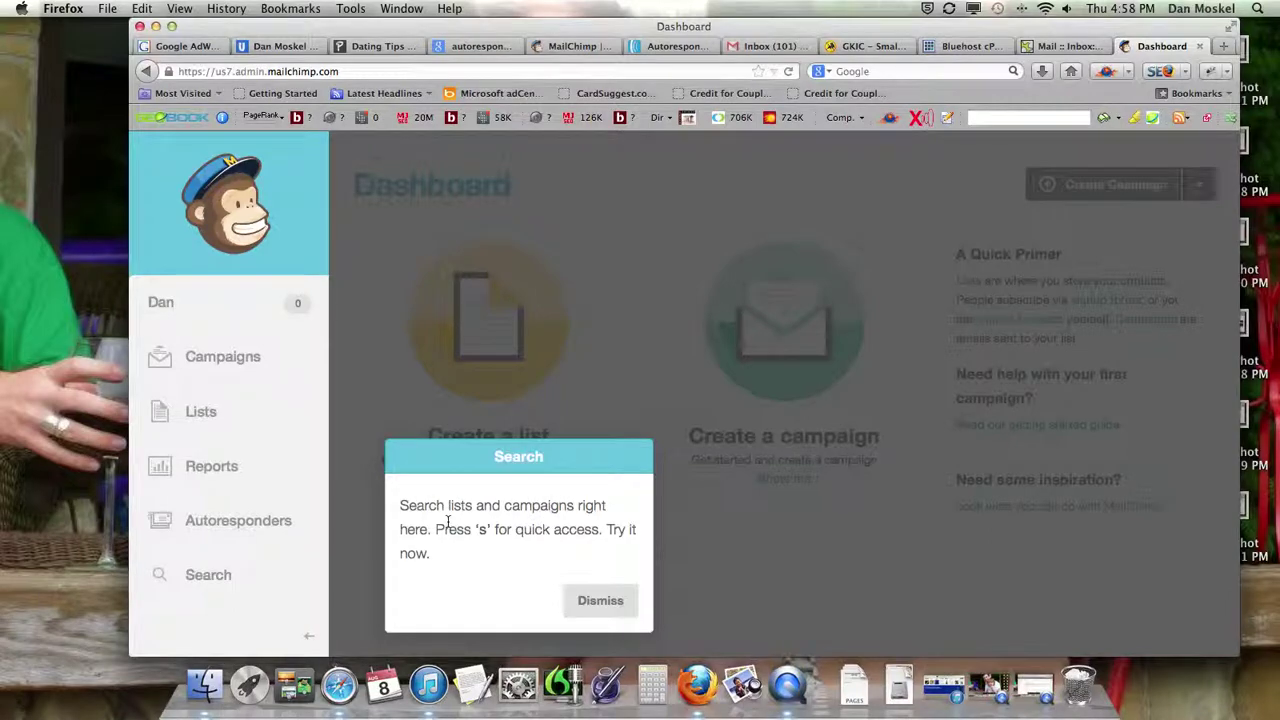
click(600, 607)
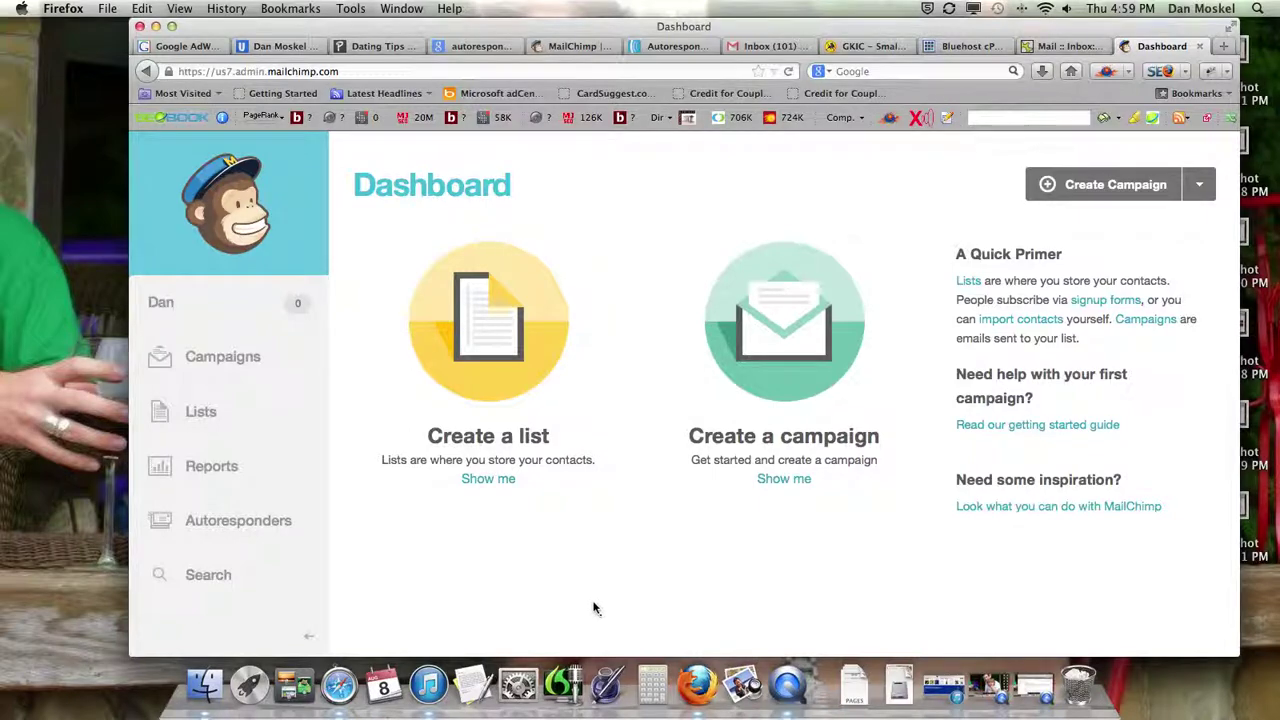
- Go to the Lists page and start creating a new list
click(486, 480)
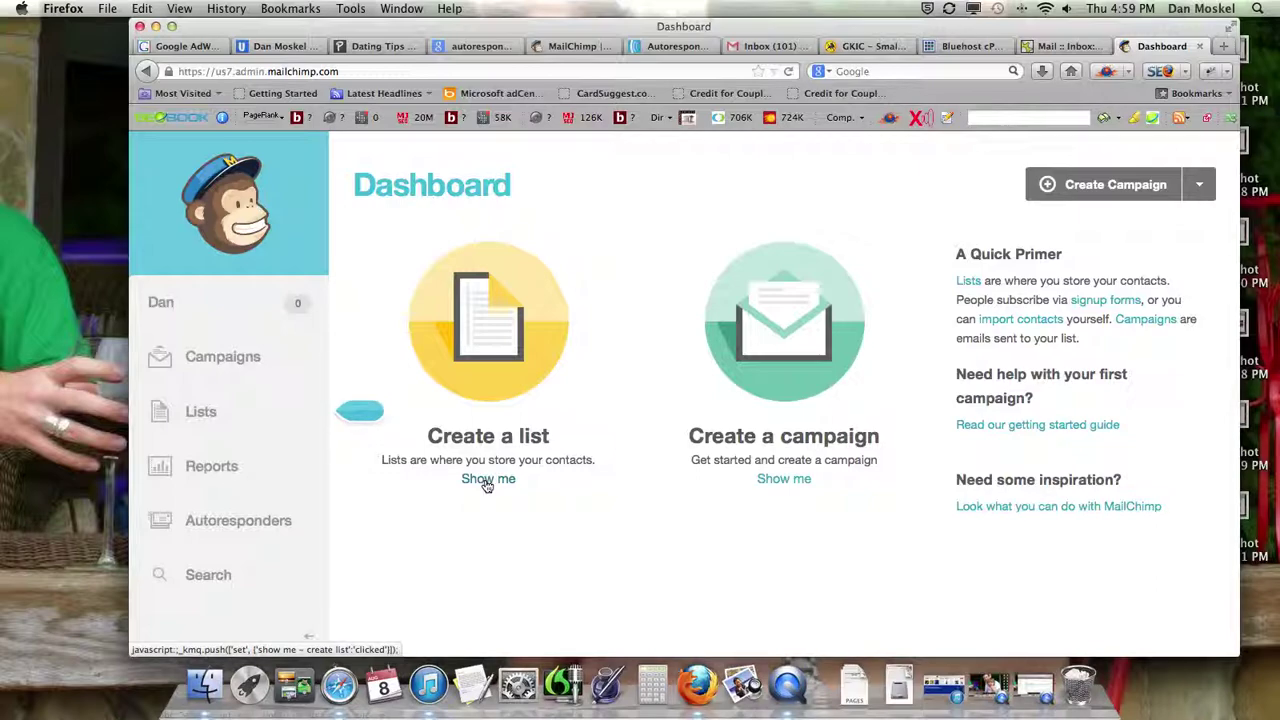
click(182, 412)
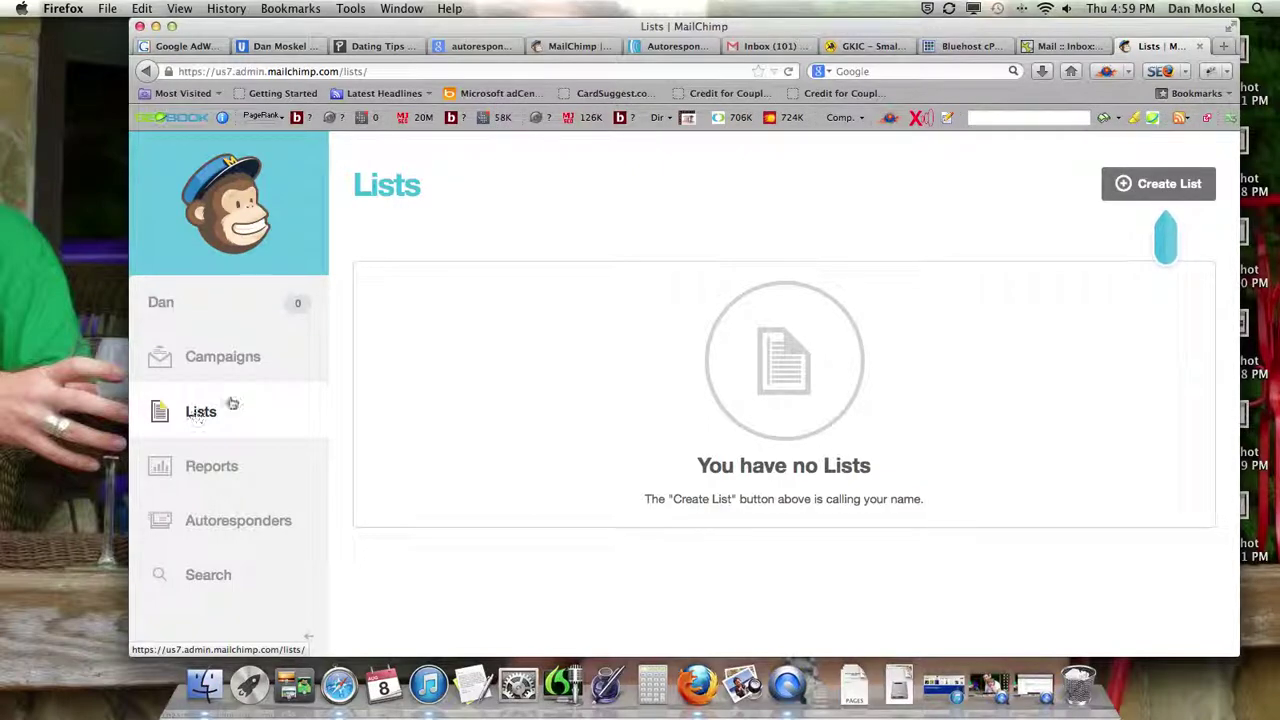
click(1157, 183)
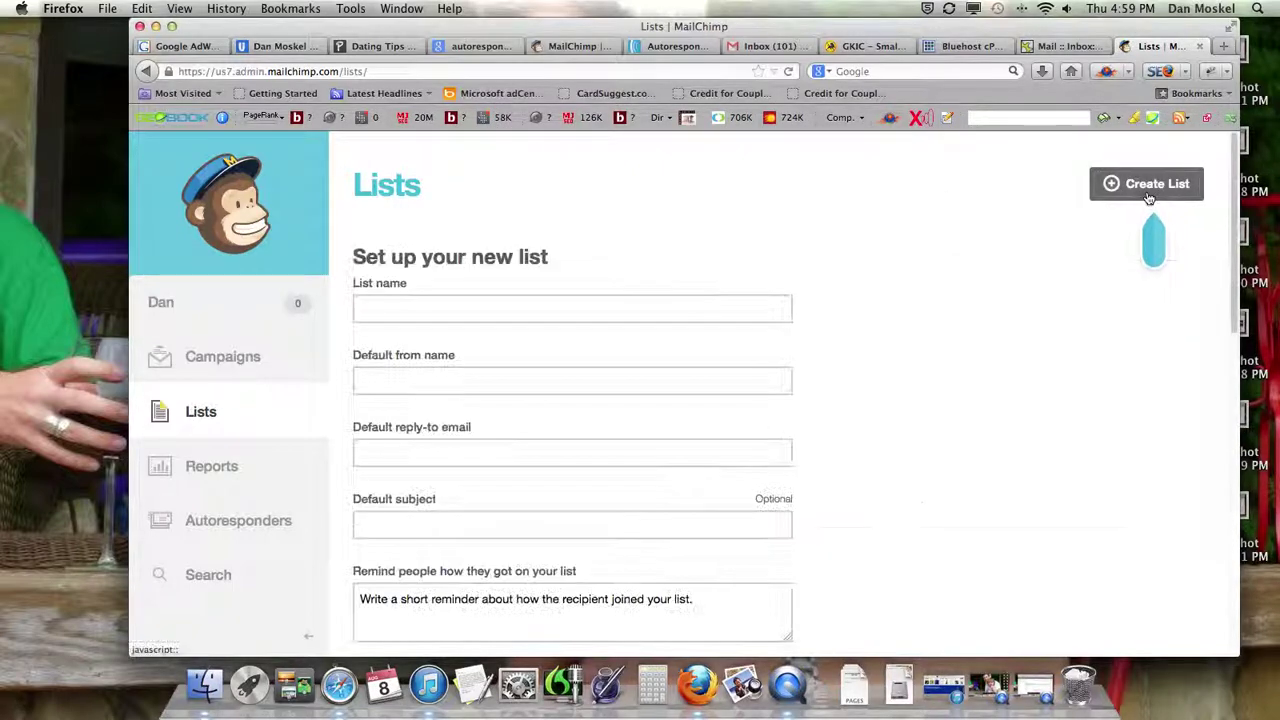
- Name the list 'Dating' and fill in the default sender name and reply-to email
click(510, 301)
text(Di)
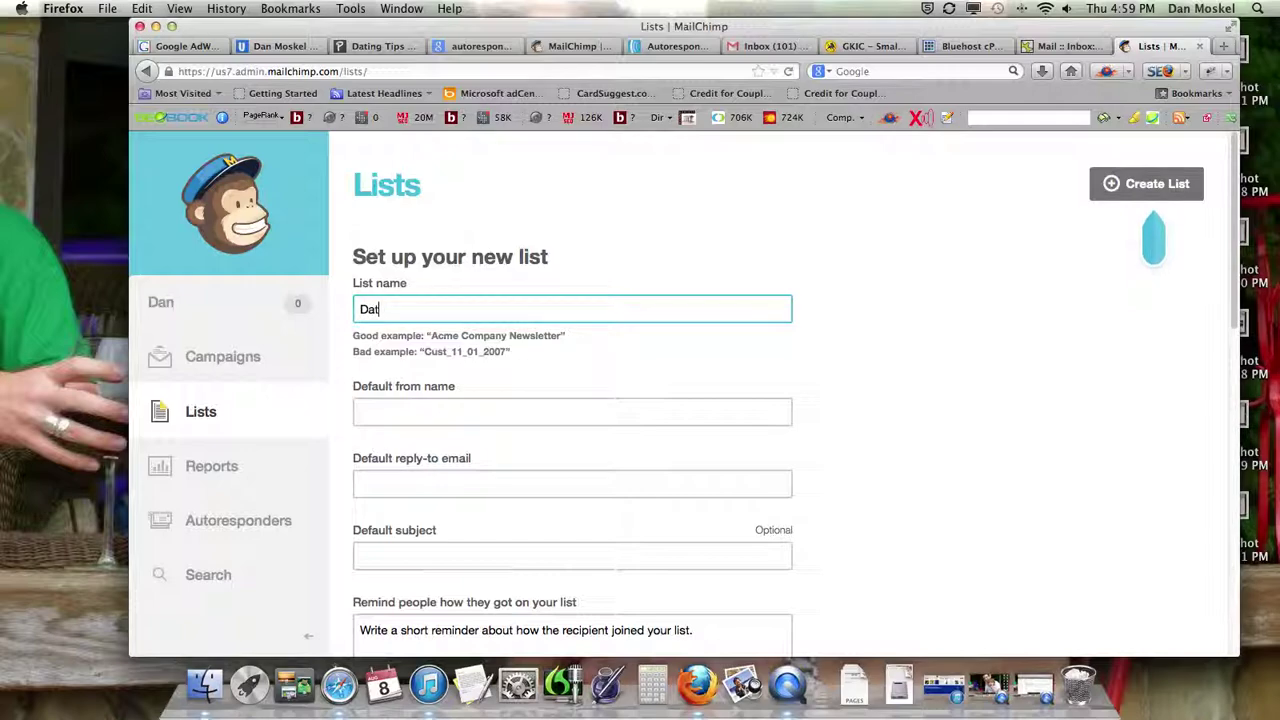
click(572, 411)
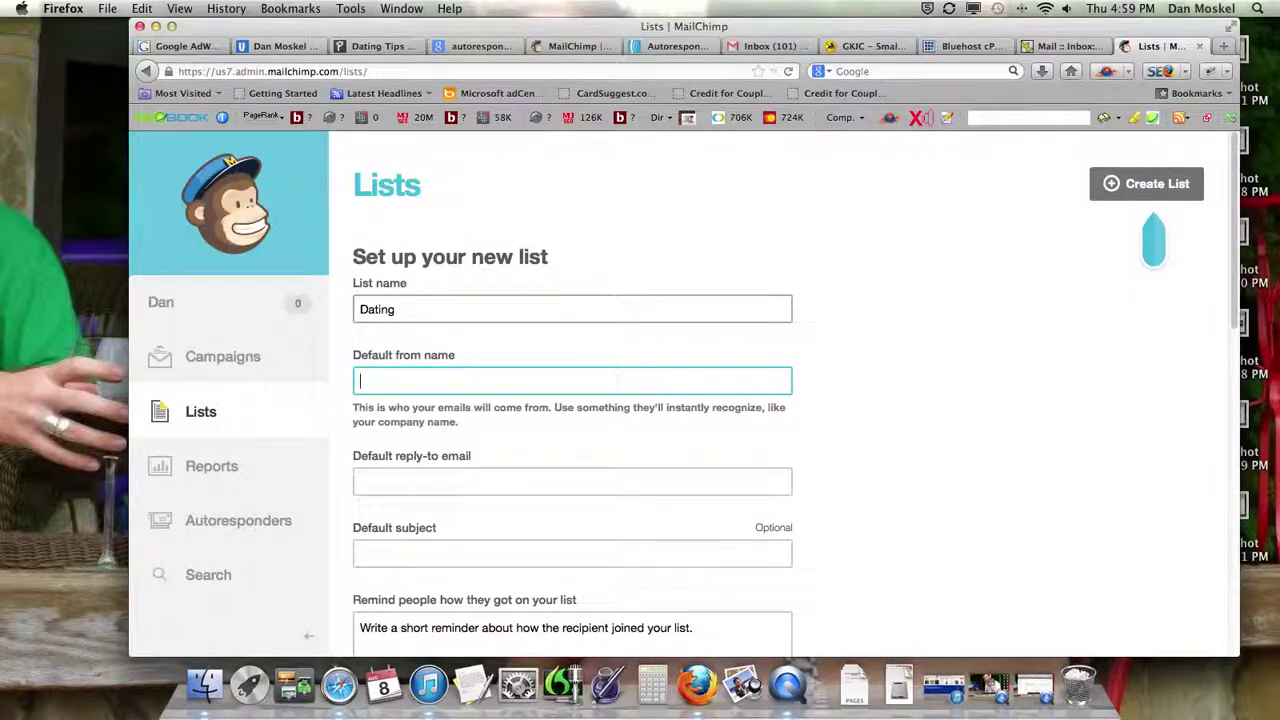
key(Tab)
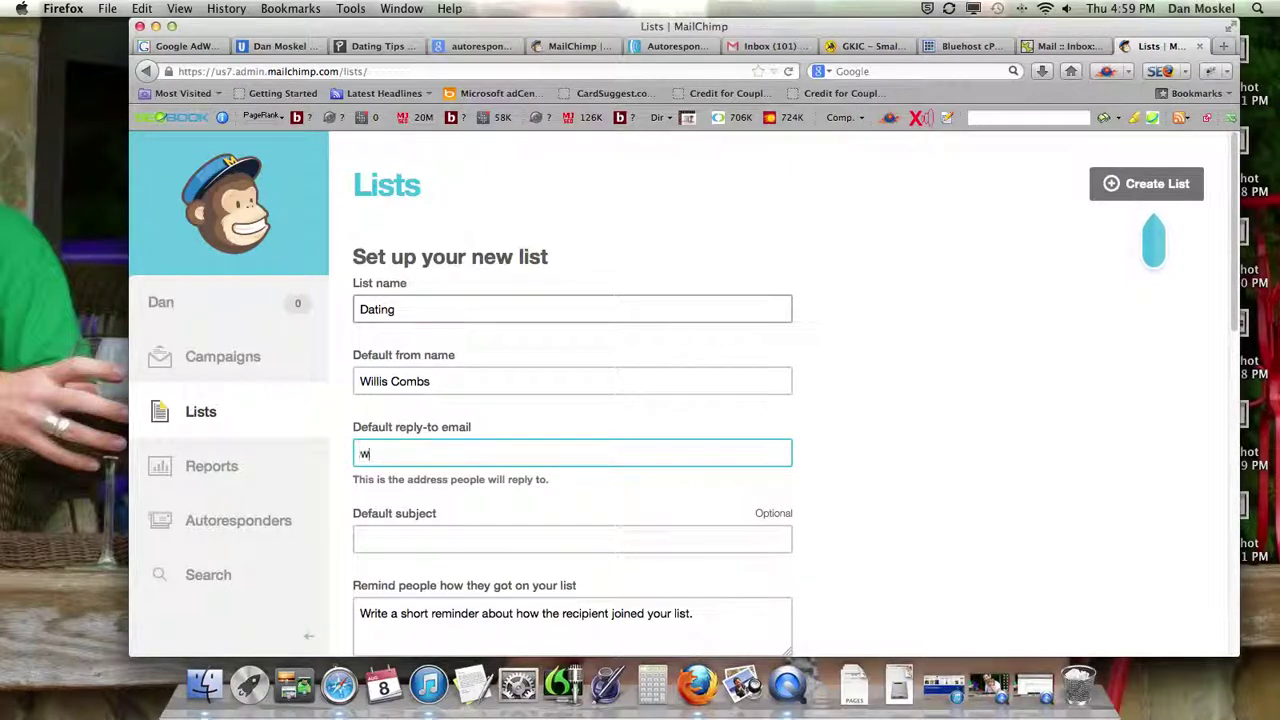
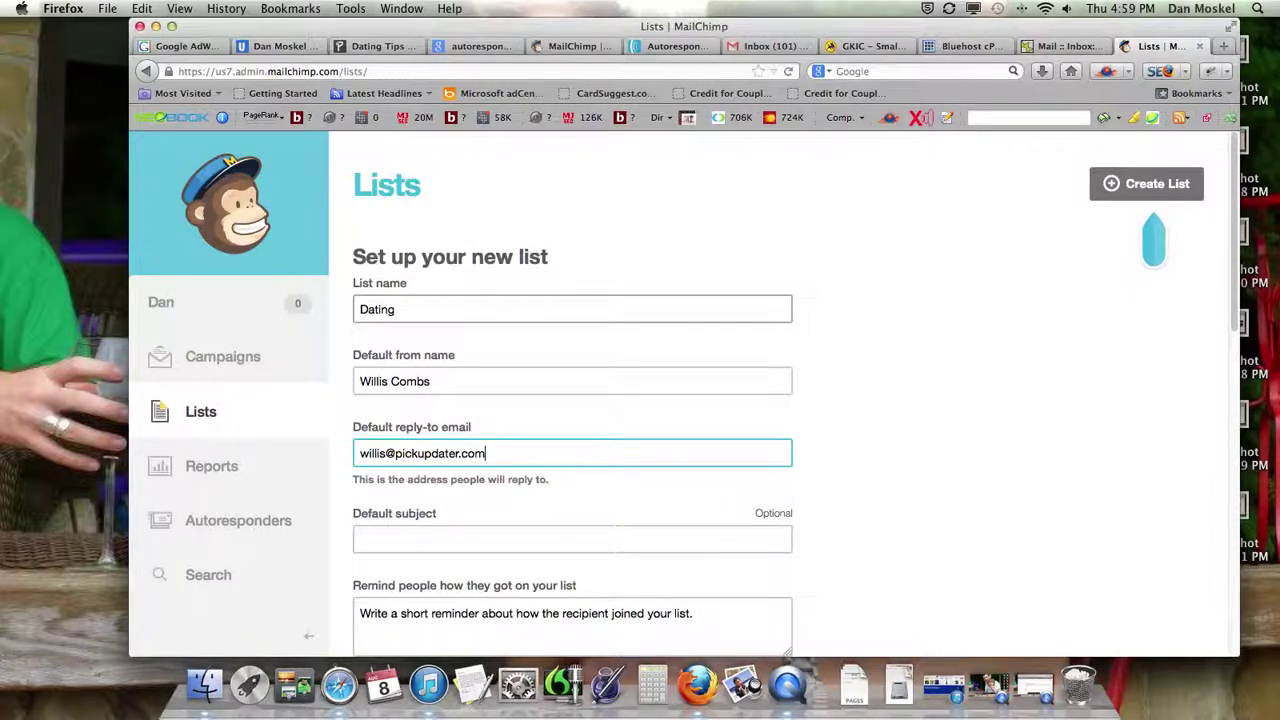
key(Tab)
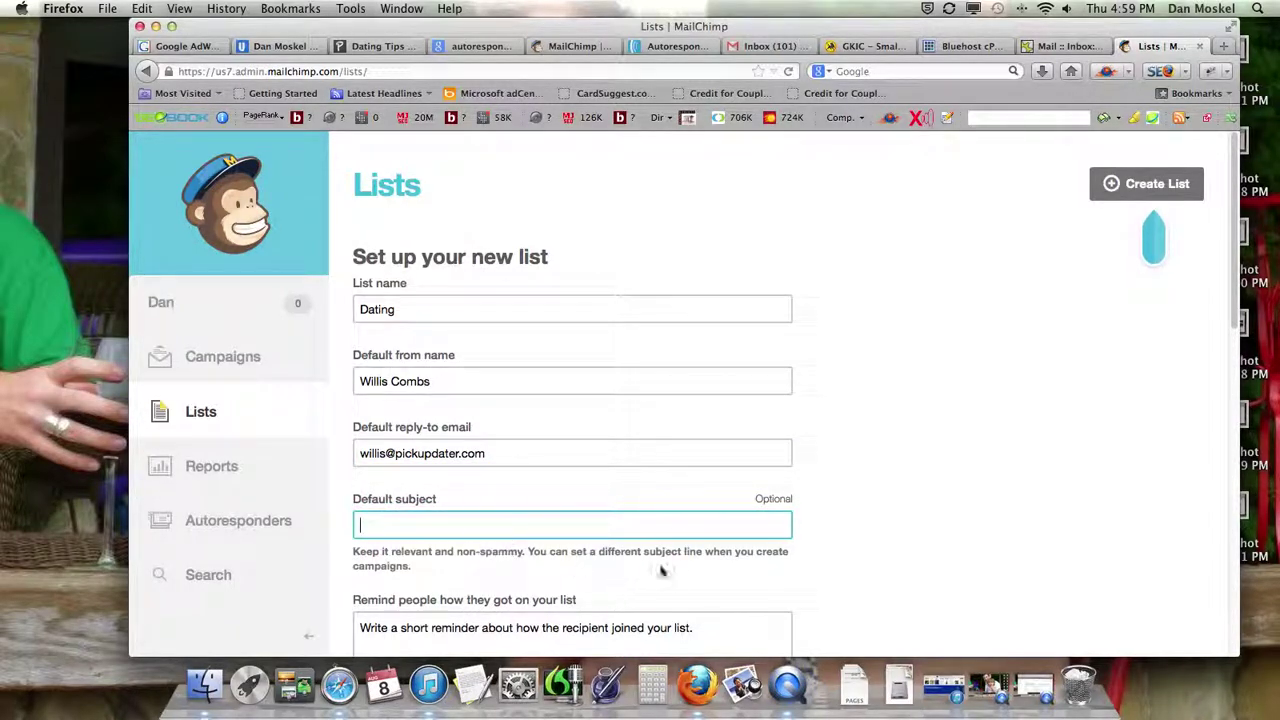
- Look over the reminder field and company contact address block on the Dating list form
scroll(683, 565, down, 3)
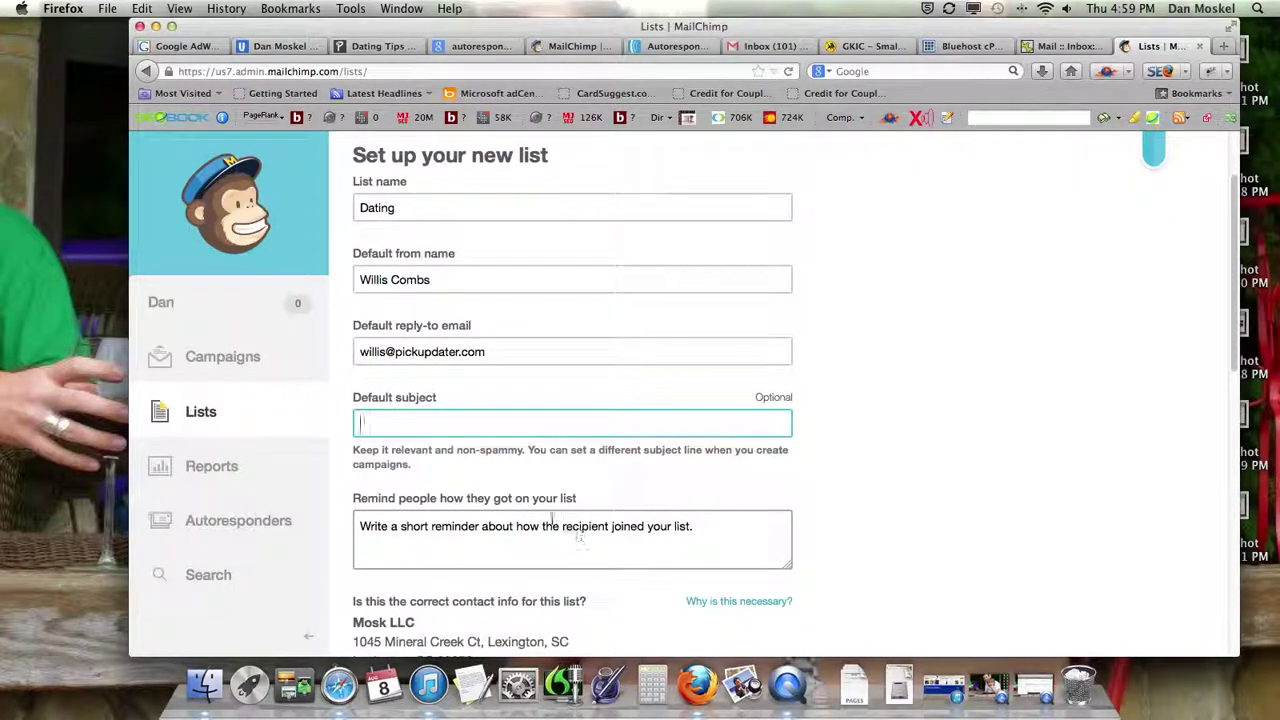
click(525, 535)
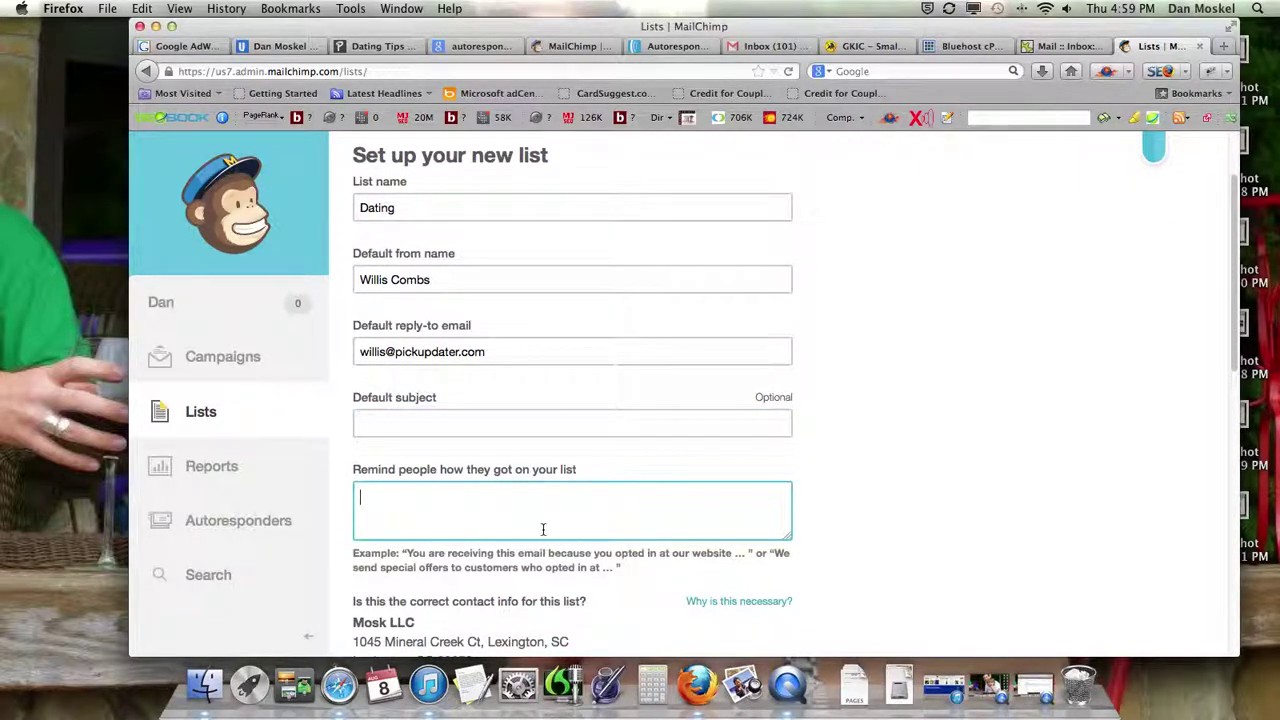
scroll(595, 523, down, 2)
scroll(595, 523, down, 1)
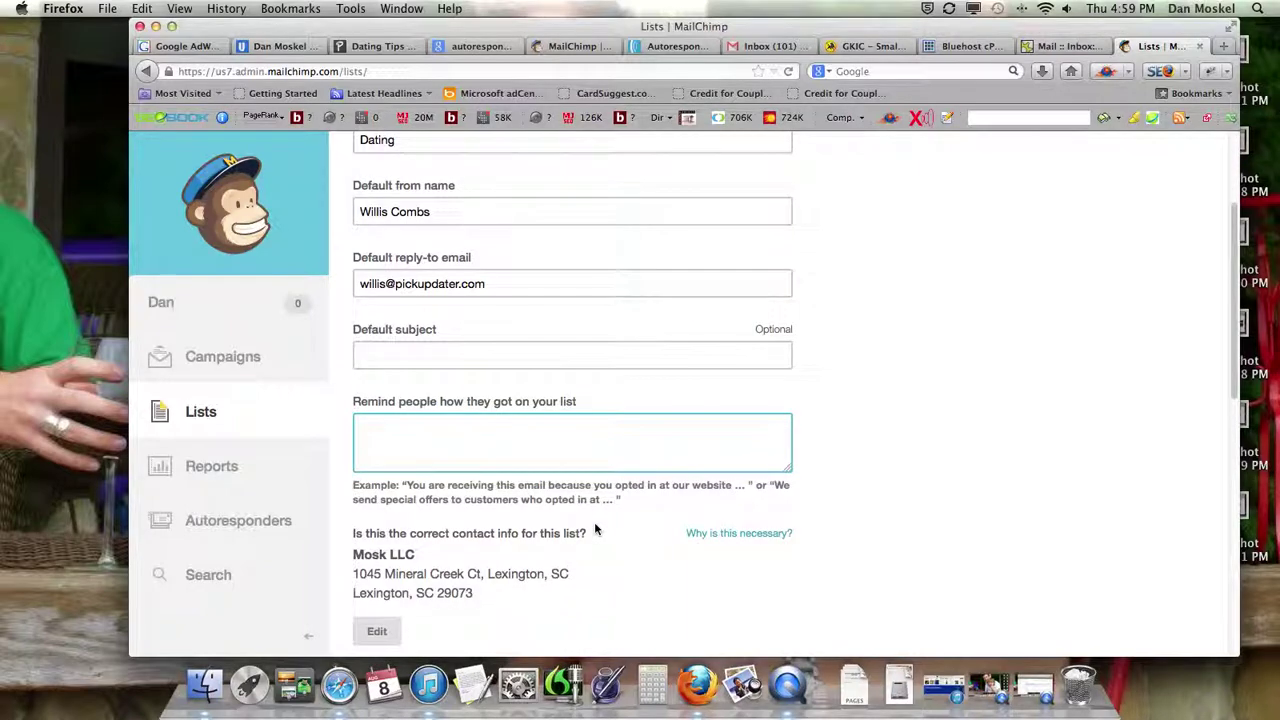
scroll(595, 530, down, 2)
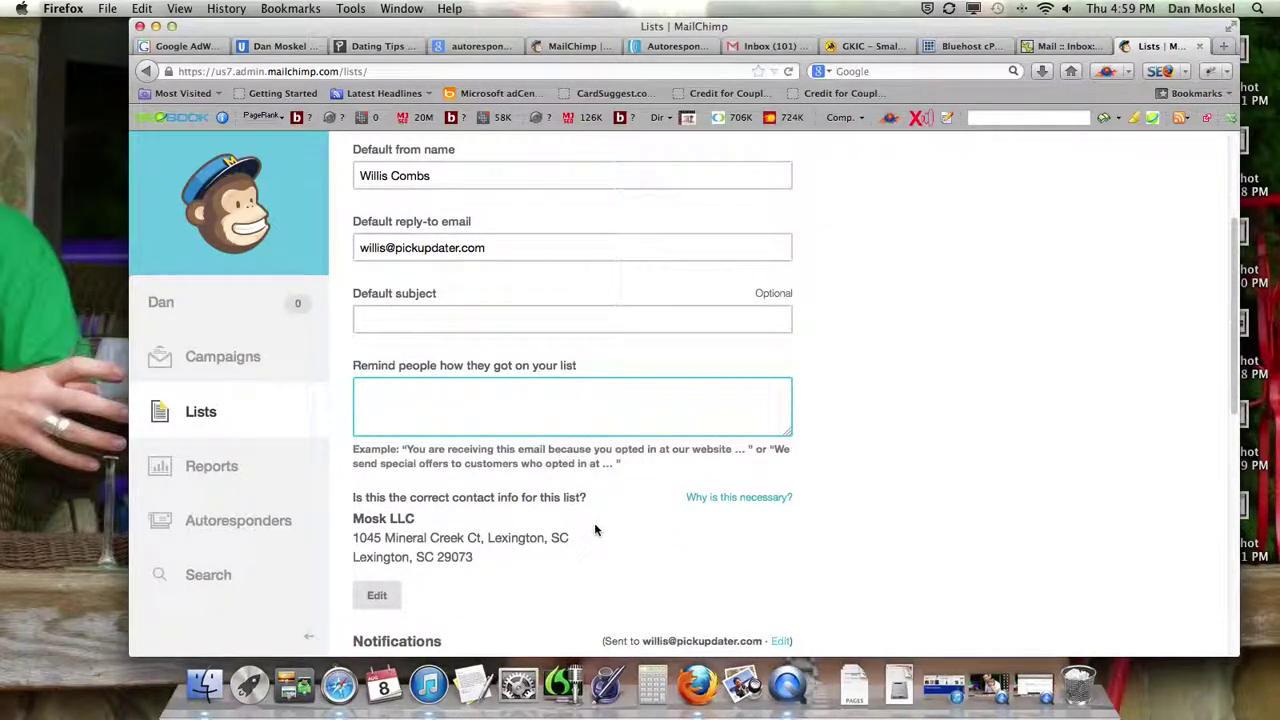
scroll(595, 530, down, 1)
scroll(594, 530, down, 1)
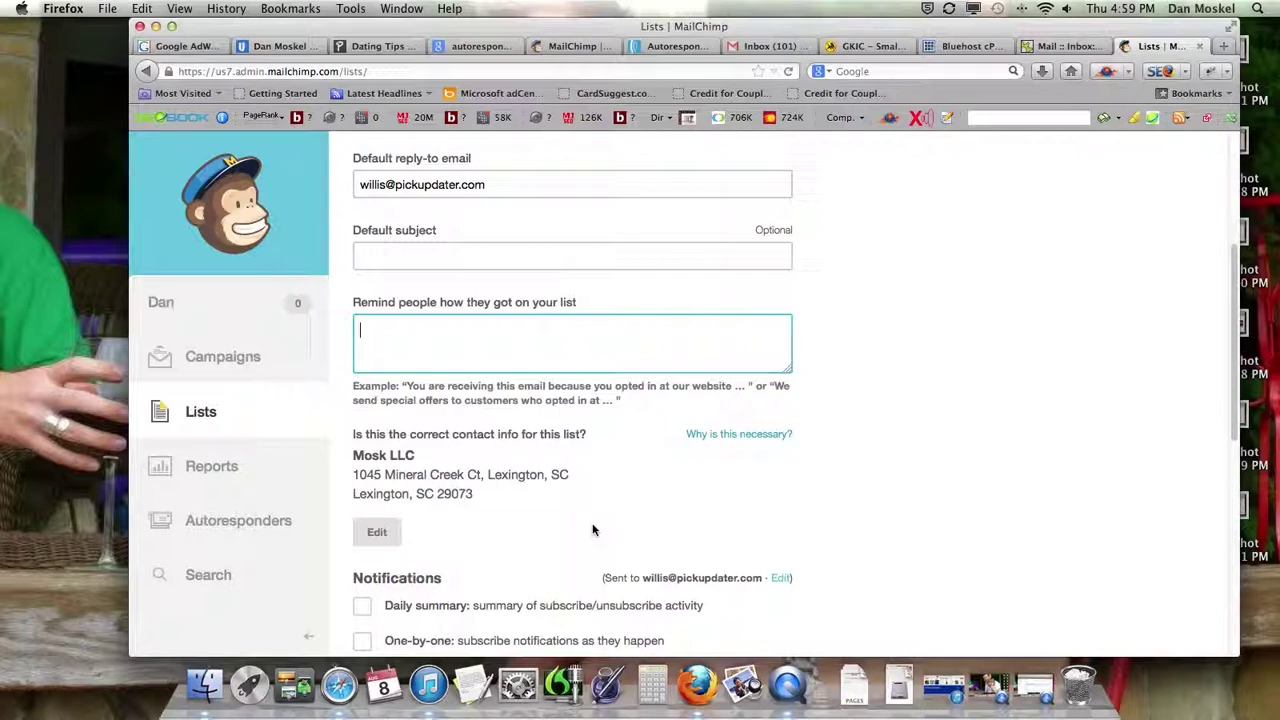
click(352, 458)
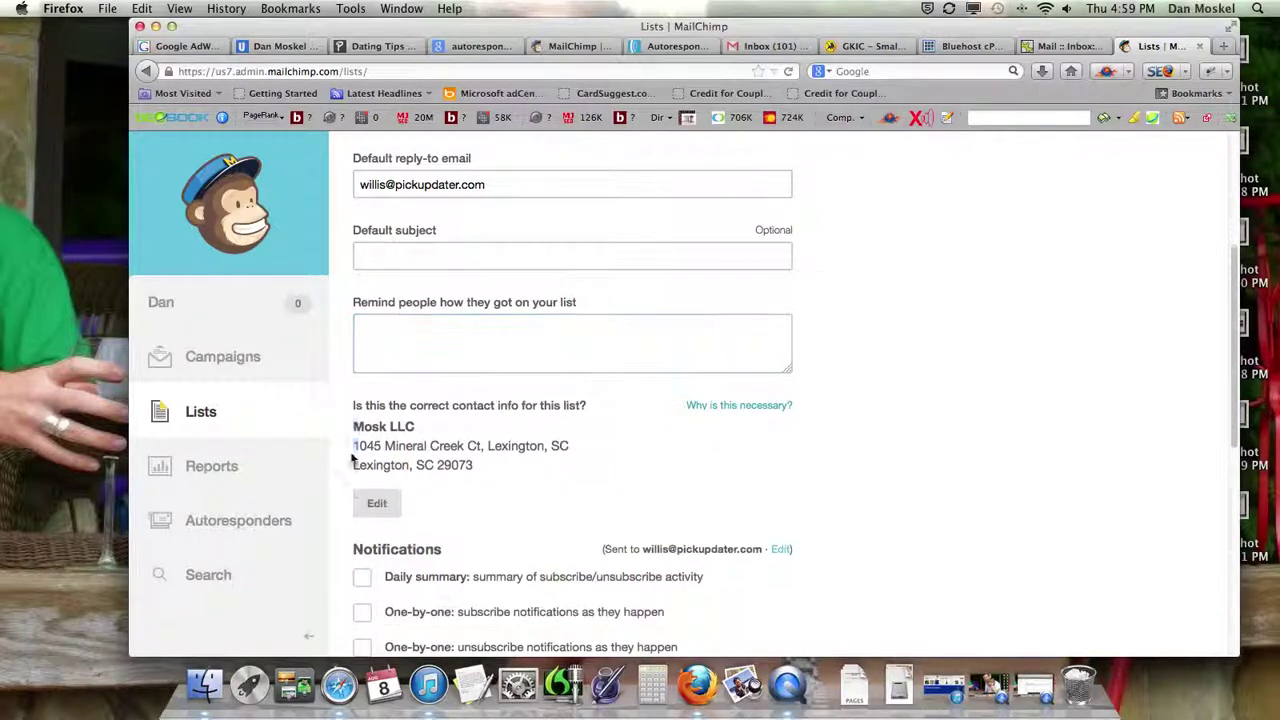
drag(353, 422, 475, 464)
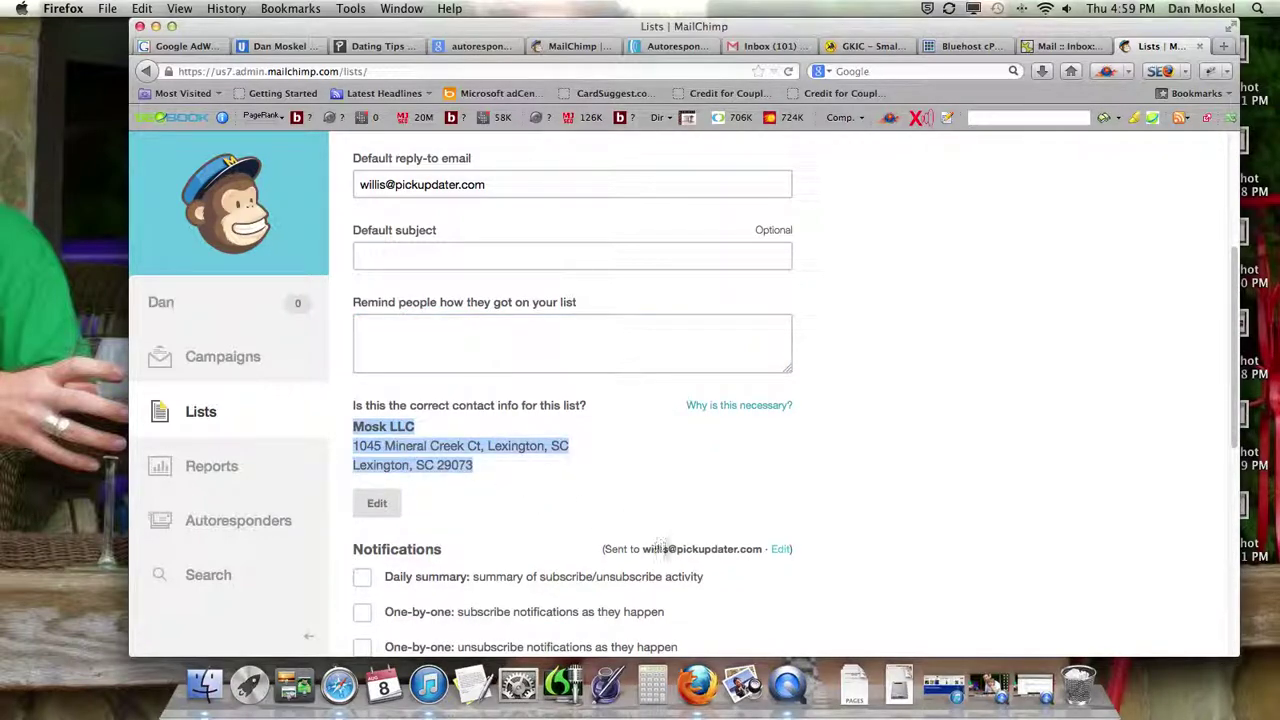
click(495, 503)
scroll(495, 503, down, 1)
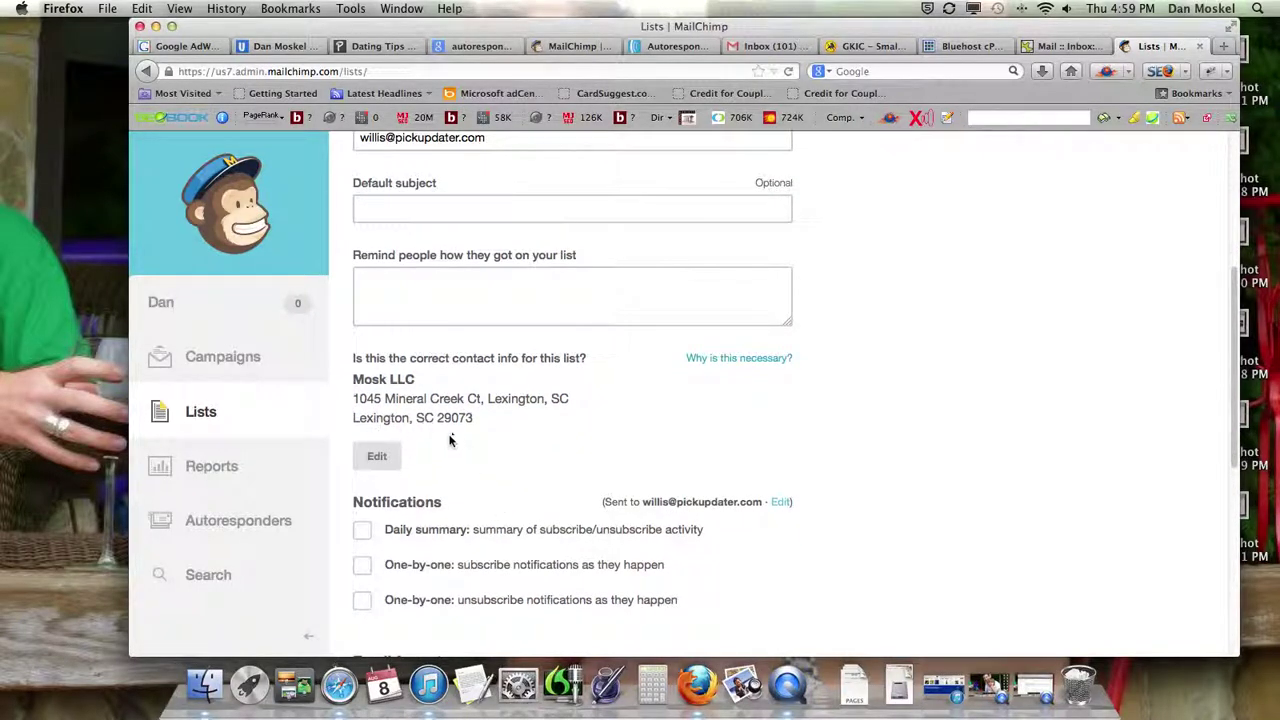
scroll(518, 497, down, 2)
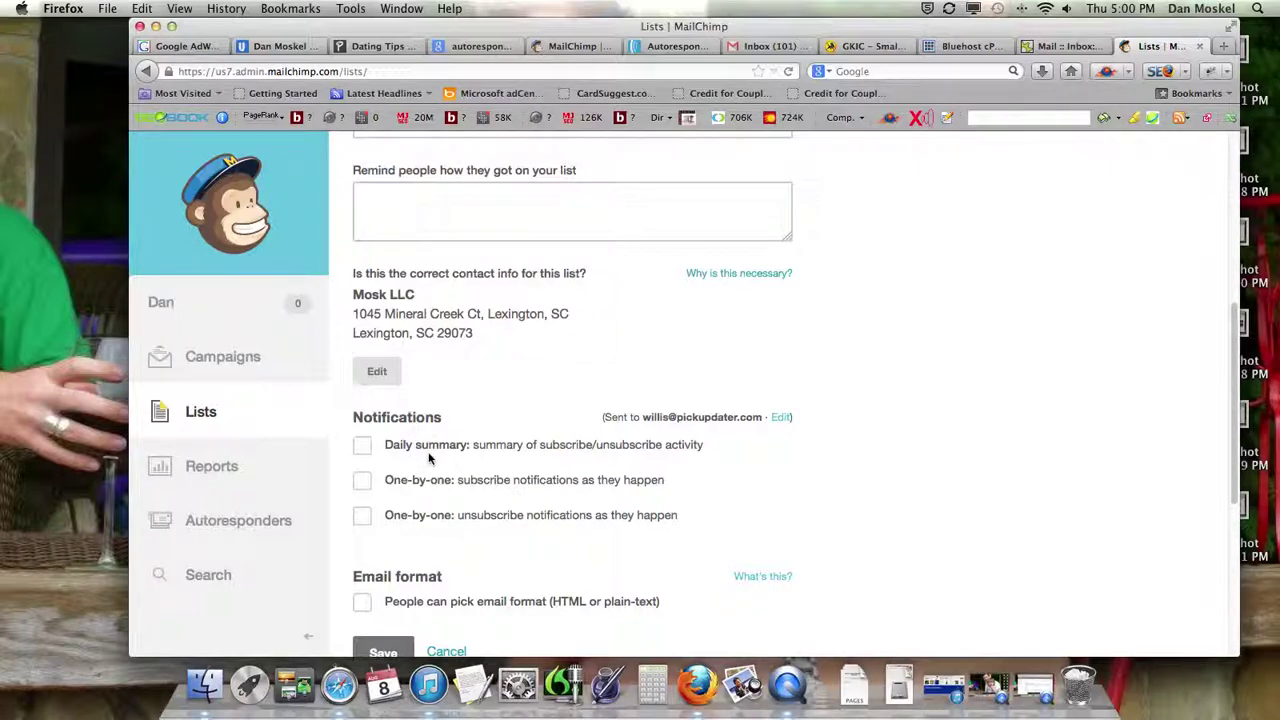
- Enable the daily summary and both one-by-one notifications, let subscribers pick email format, then go to Gmail
click(364, 451)
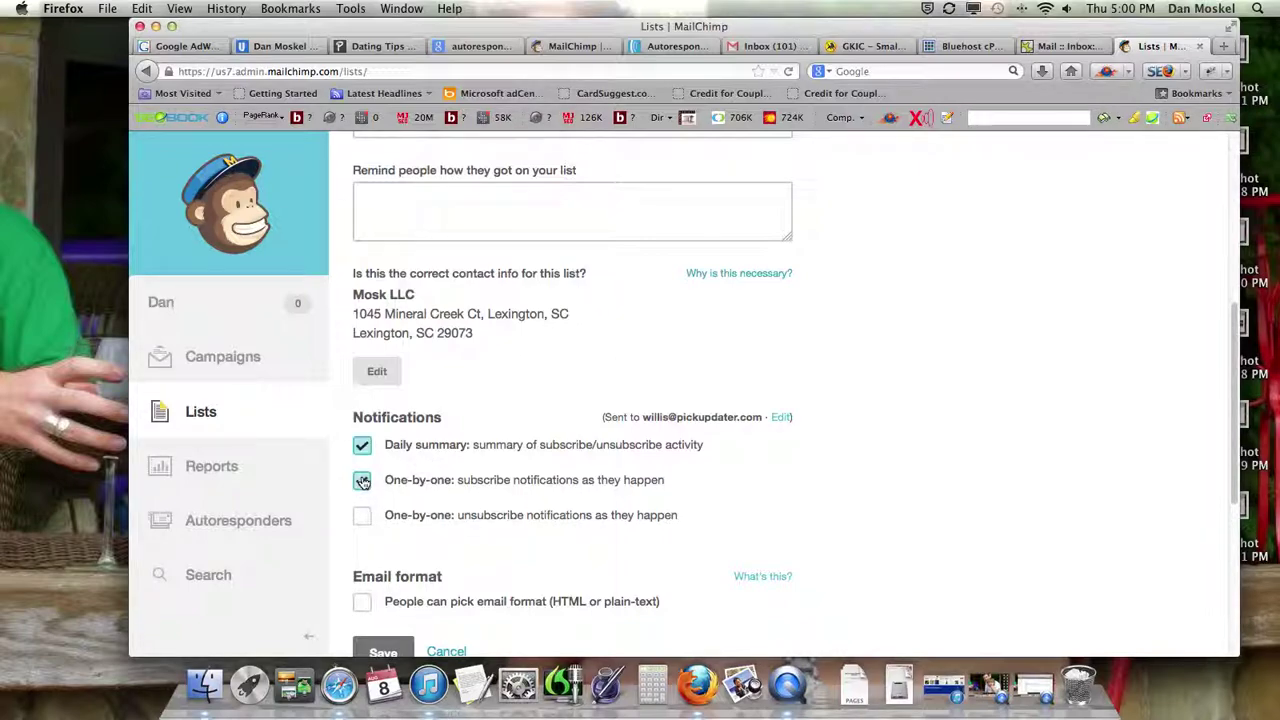
click(362, 481)
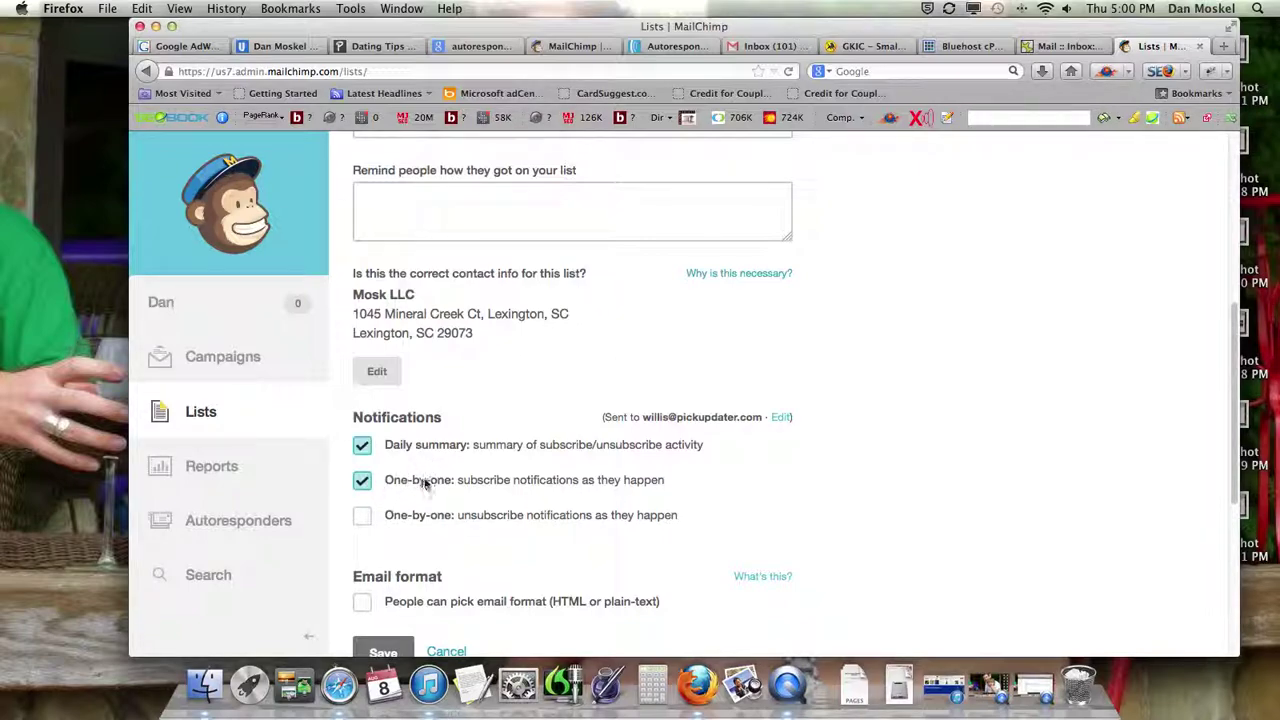
click(362, 515)
scroll(457, 514, down, 3)
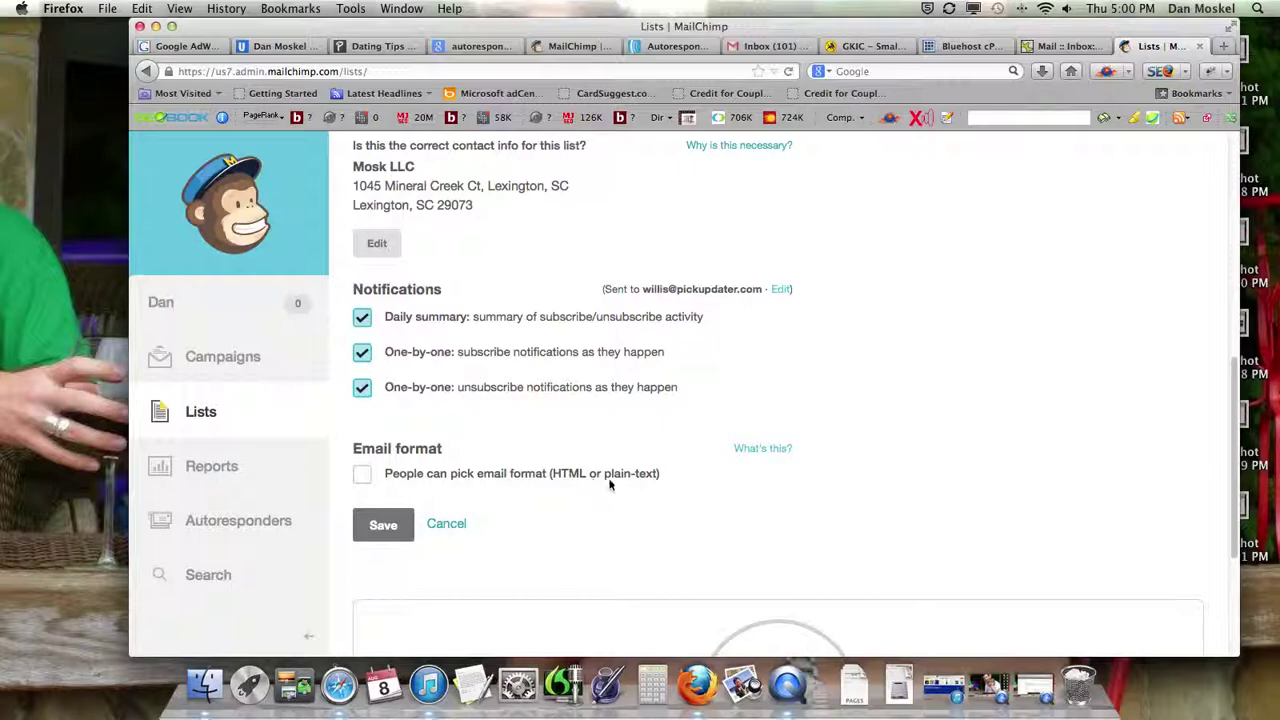
click(365, 476)
click(760, 47)
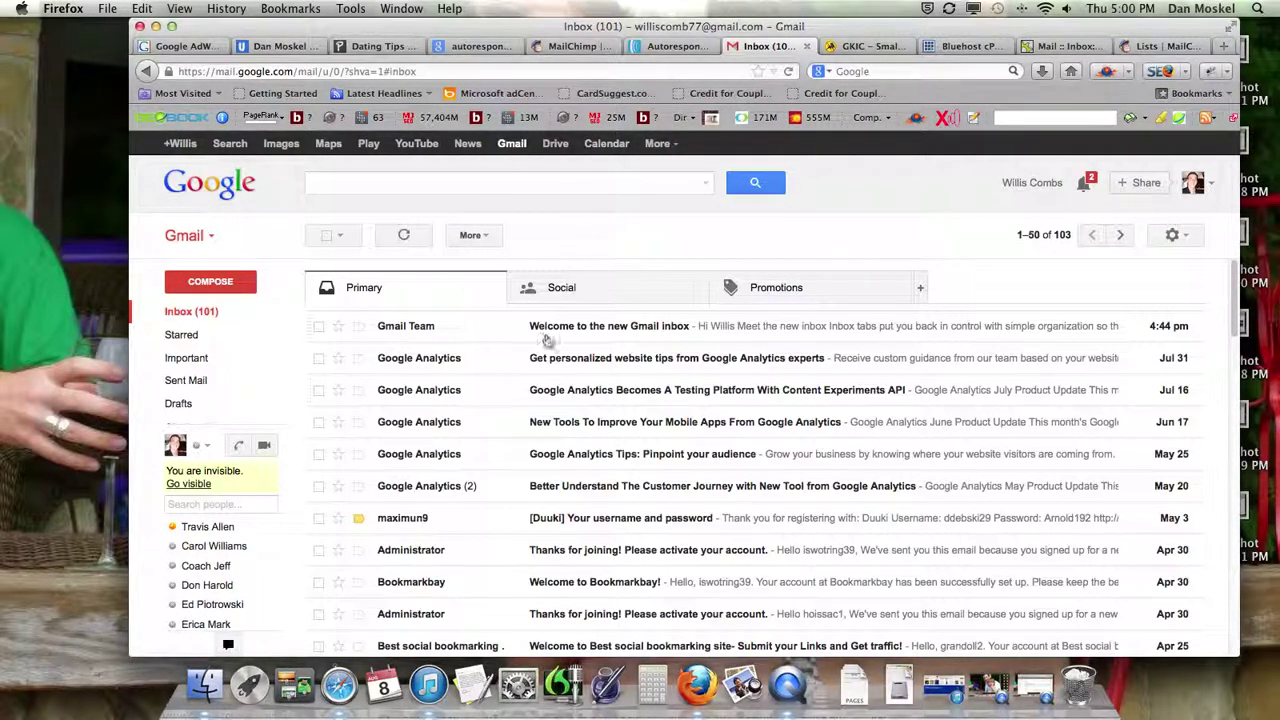
- Read through the 'Welcome to the new Gmail inbox' message from the Gmail Team
click(584, 330)
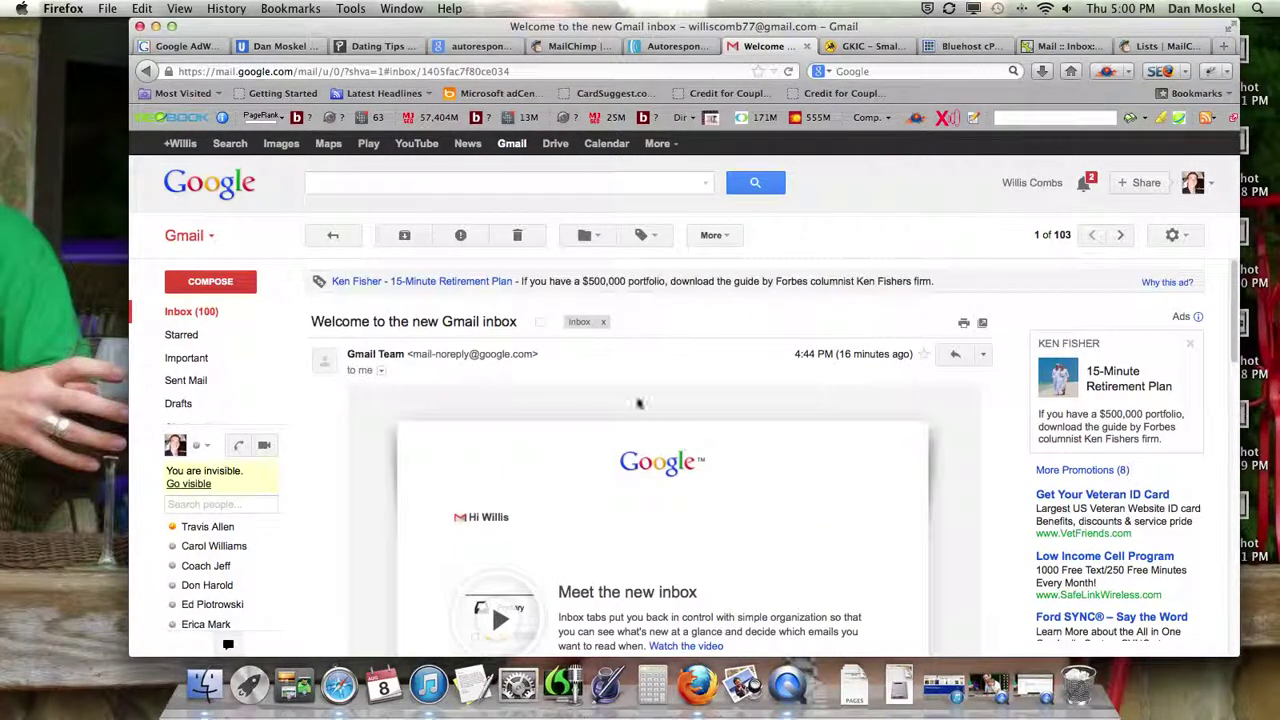
scroll(706, 463, down, 15)
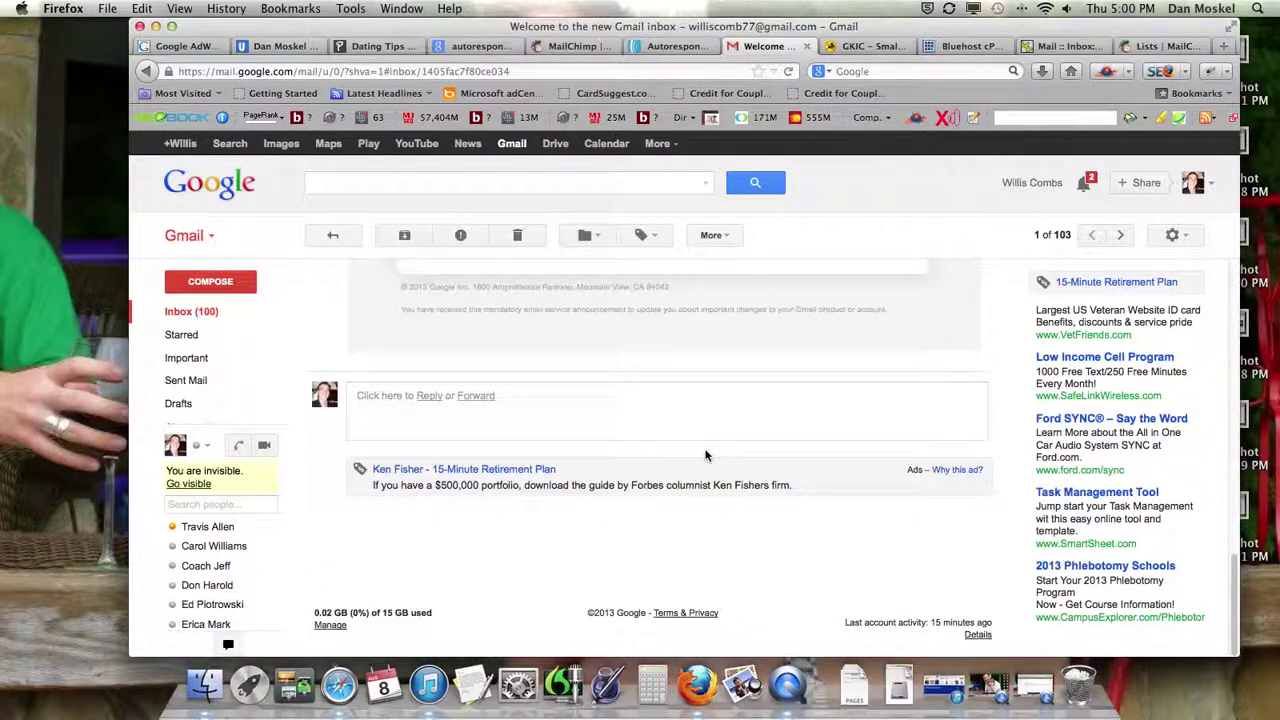
scroll(705, 455, up, 5)
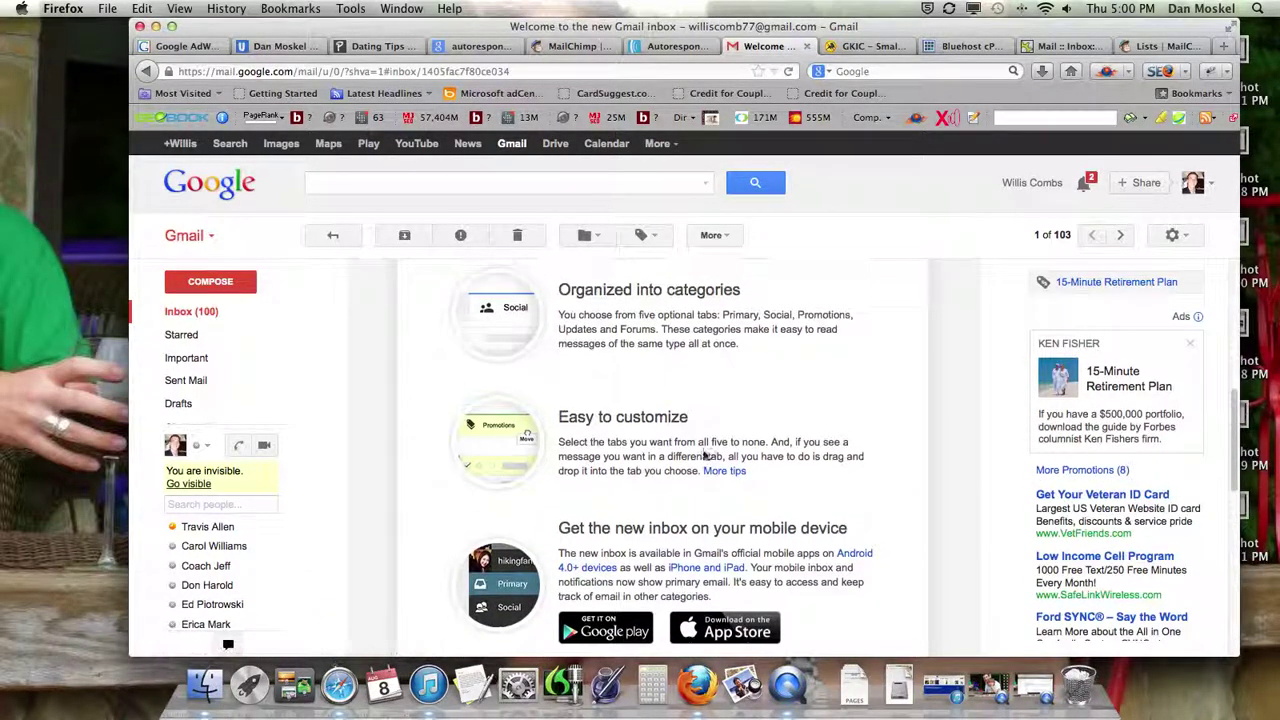
scroll(690, 450, up, 4)
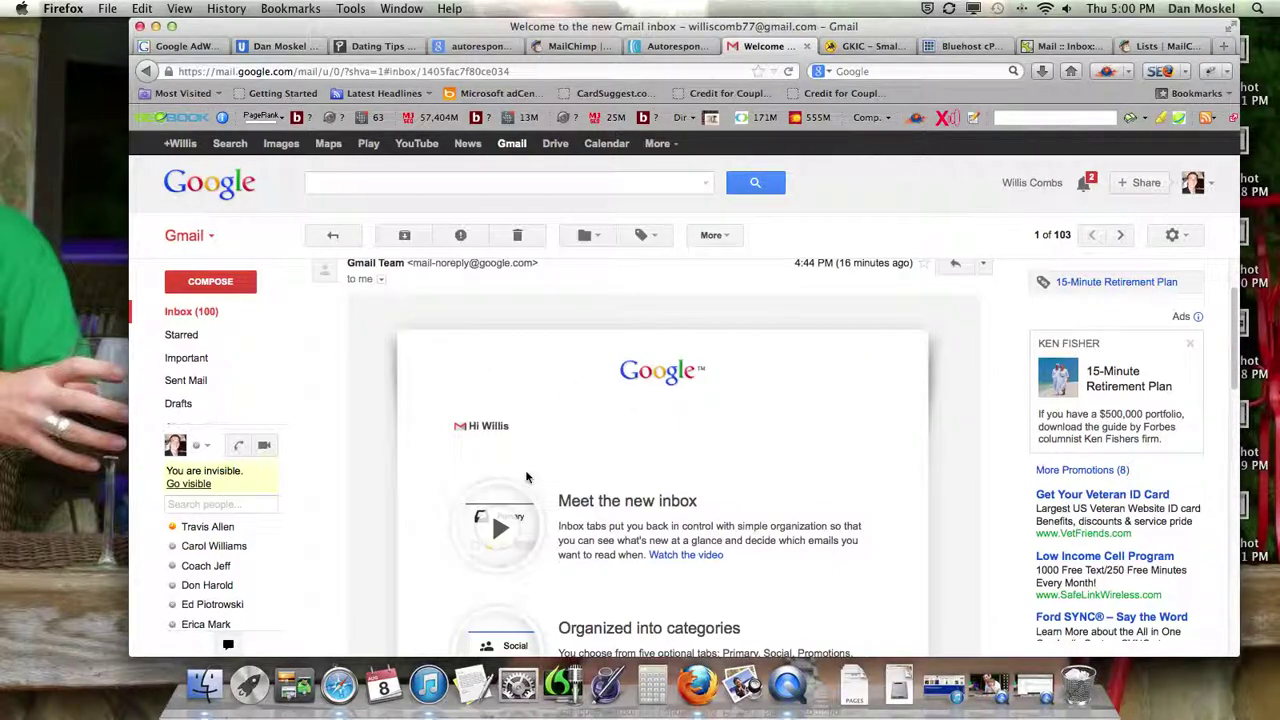
scroll(681, 480, up, 2)
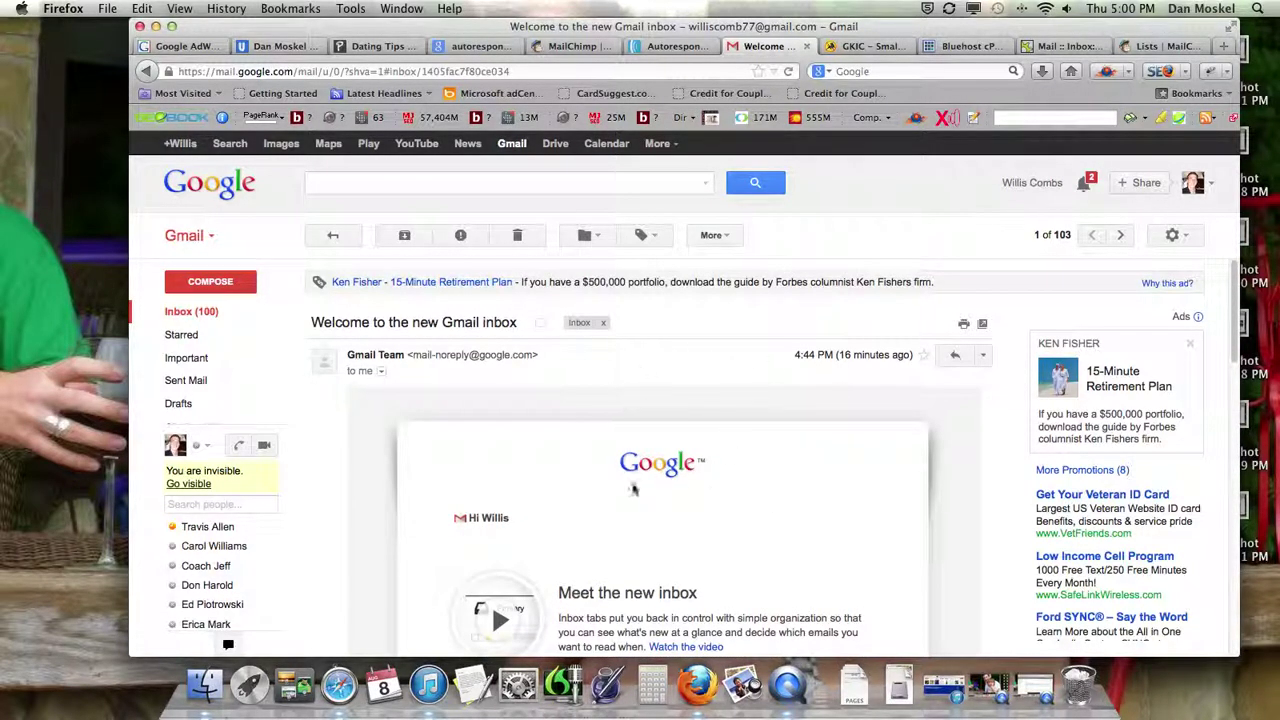
scroll(658, 488, down, 8)
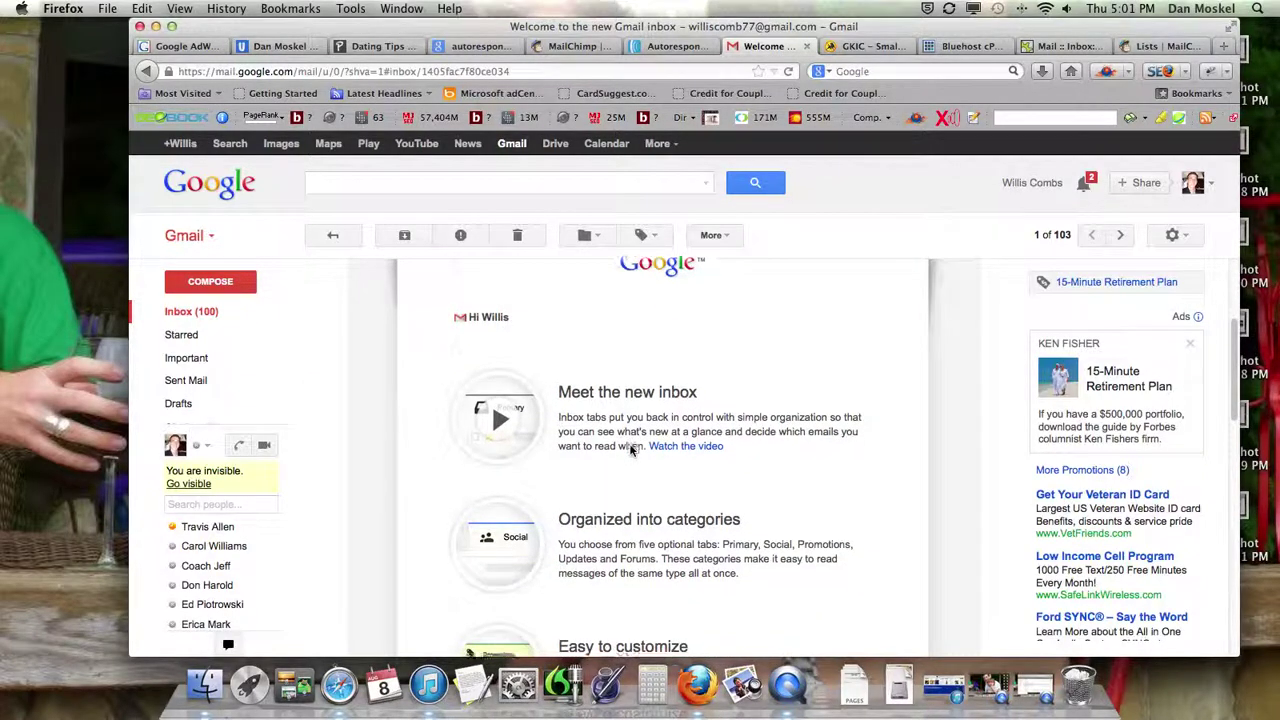
scroll(633, 452, up, 4)
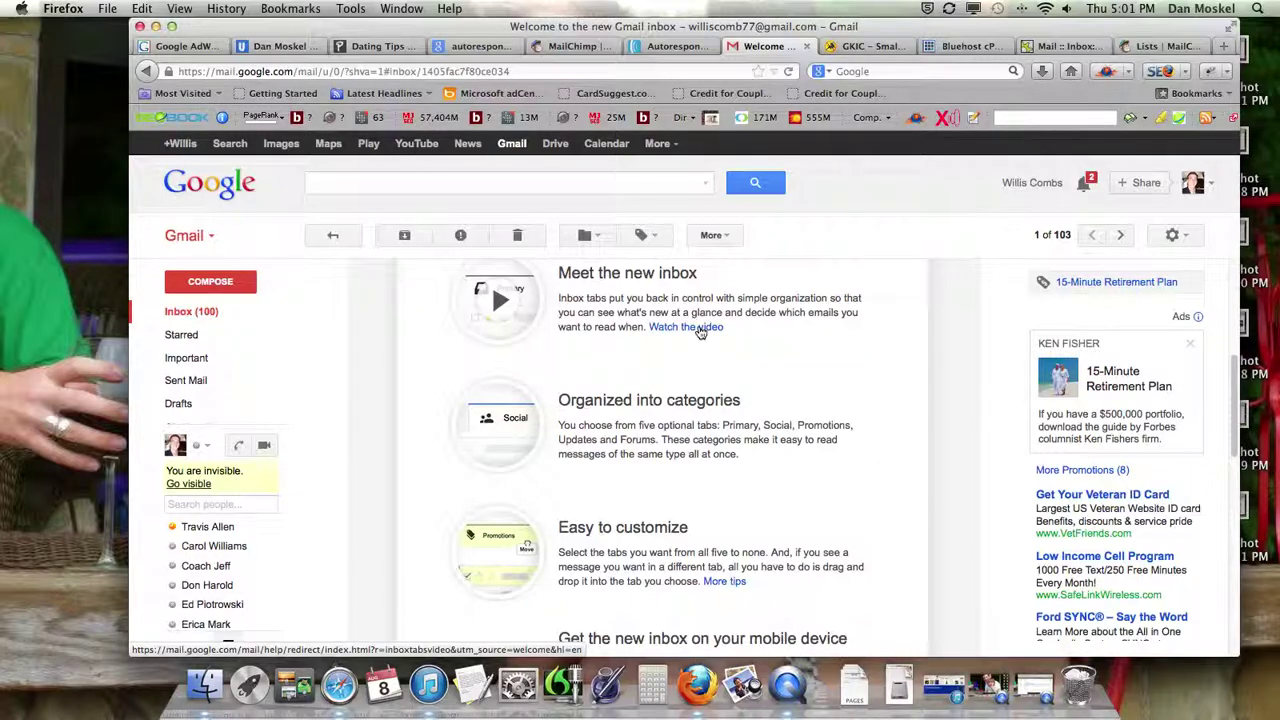
key(ctrl+Up)
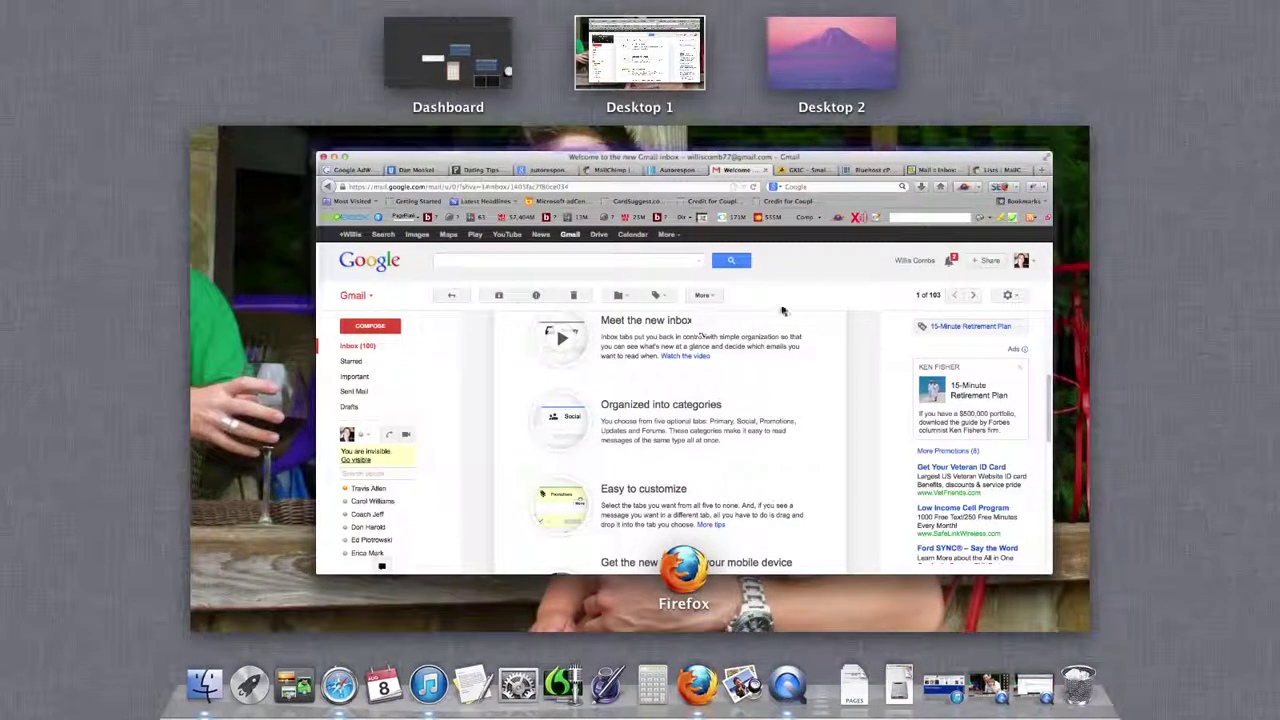
click(700, 330)
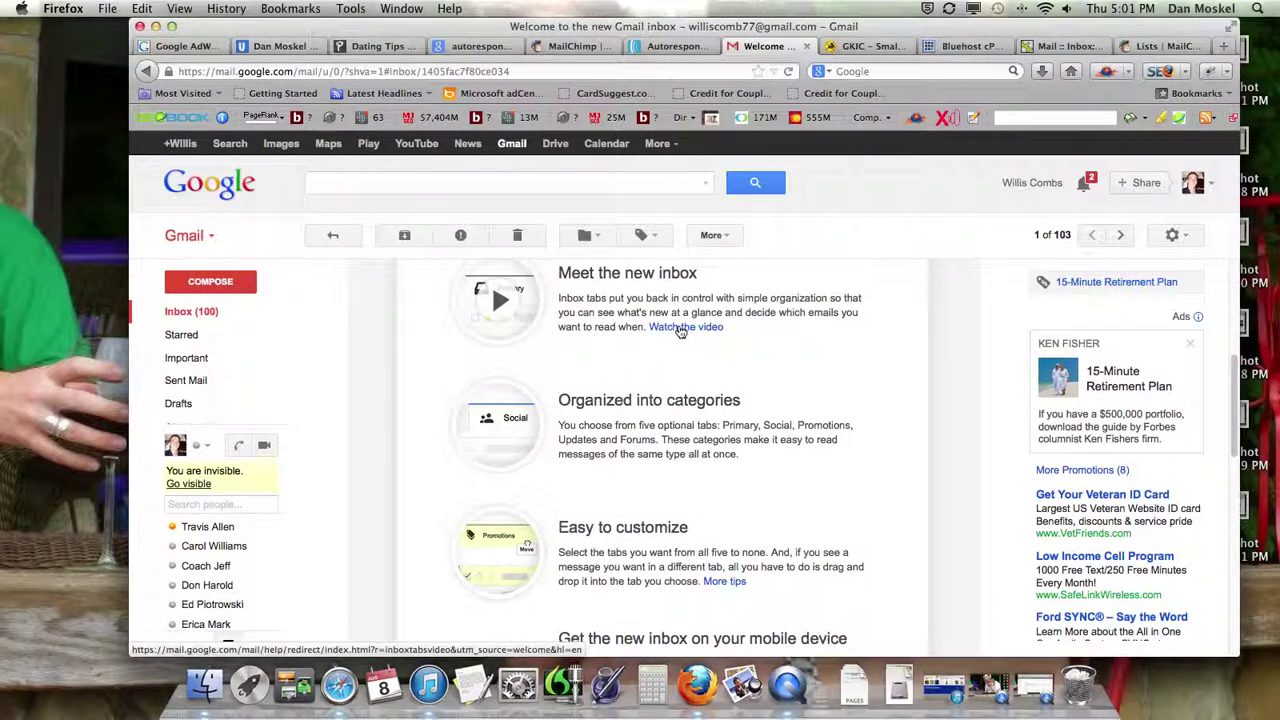
- Glance at the AWeber Autoresponders and MailChimp success pages, then try saving the Dating list
click(675, 46)
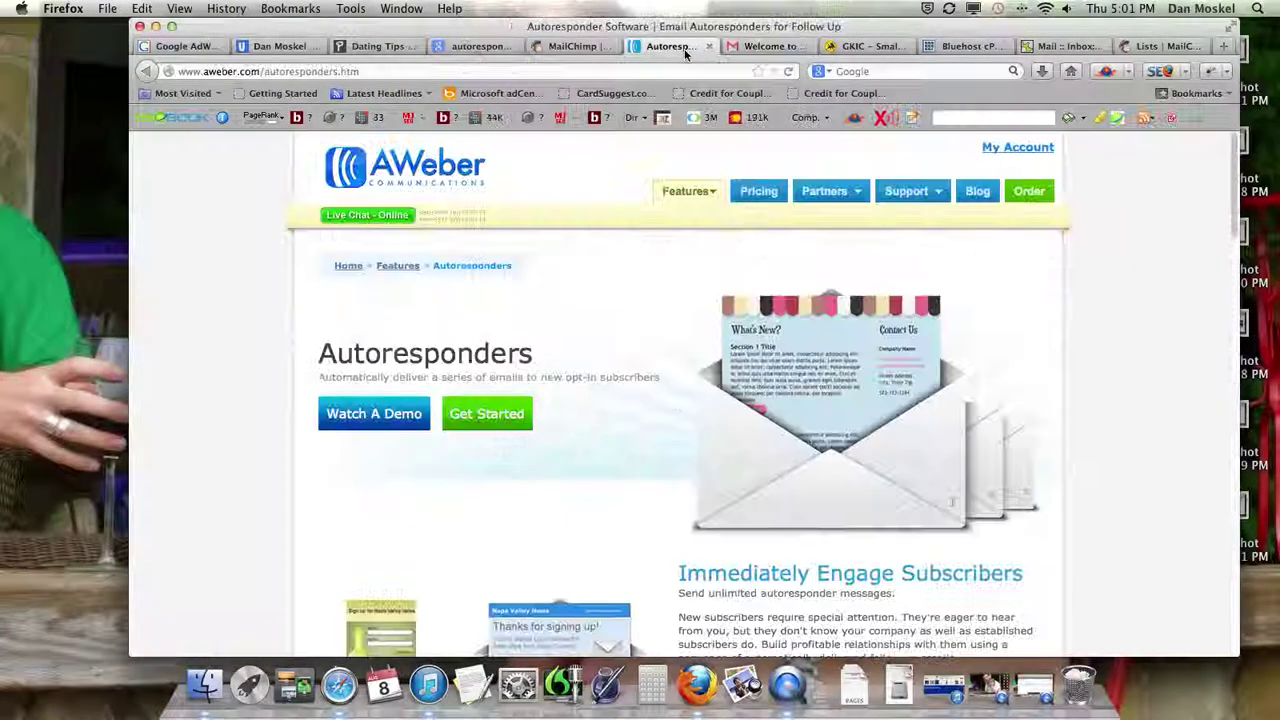
click(585, 46)
click(1188, 48)
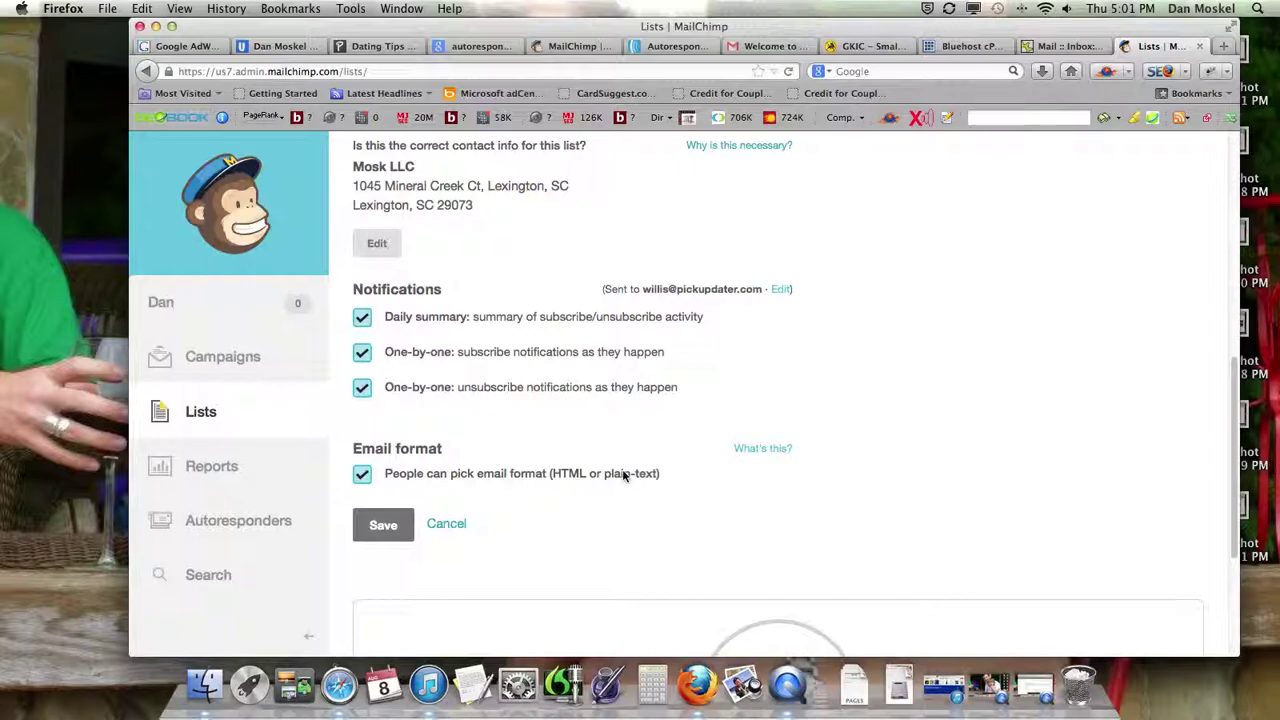
click(373, 530)
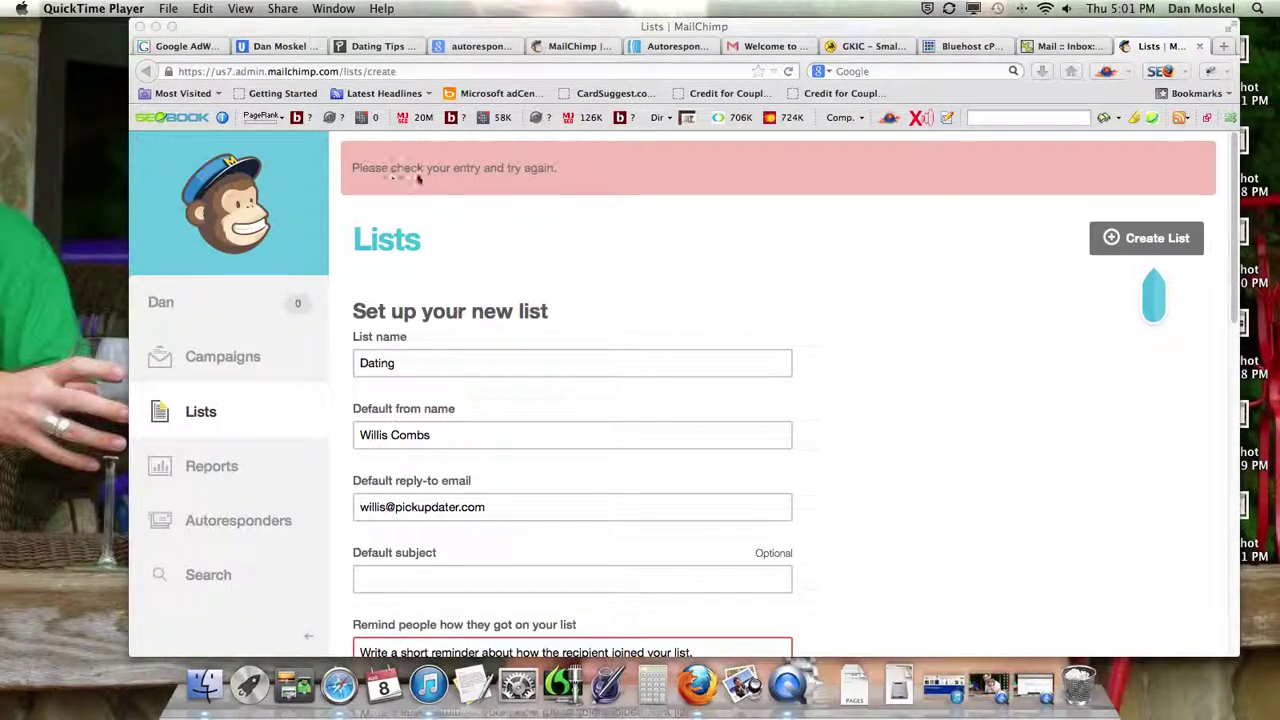
scroll(471, 182, down, 3)
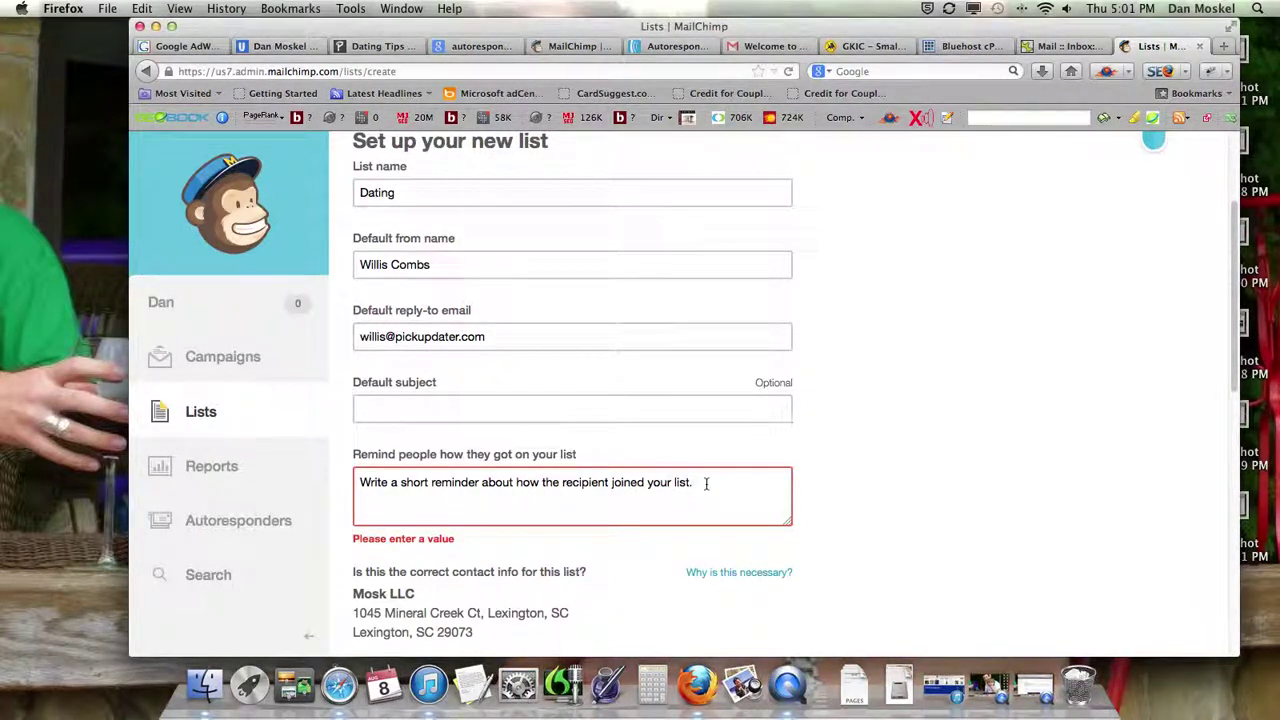
click(680, 483)
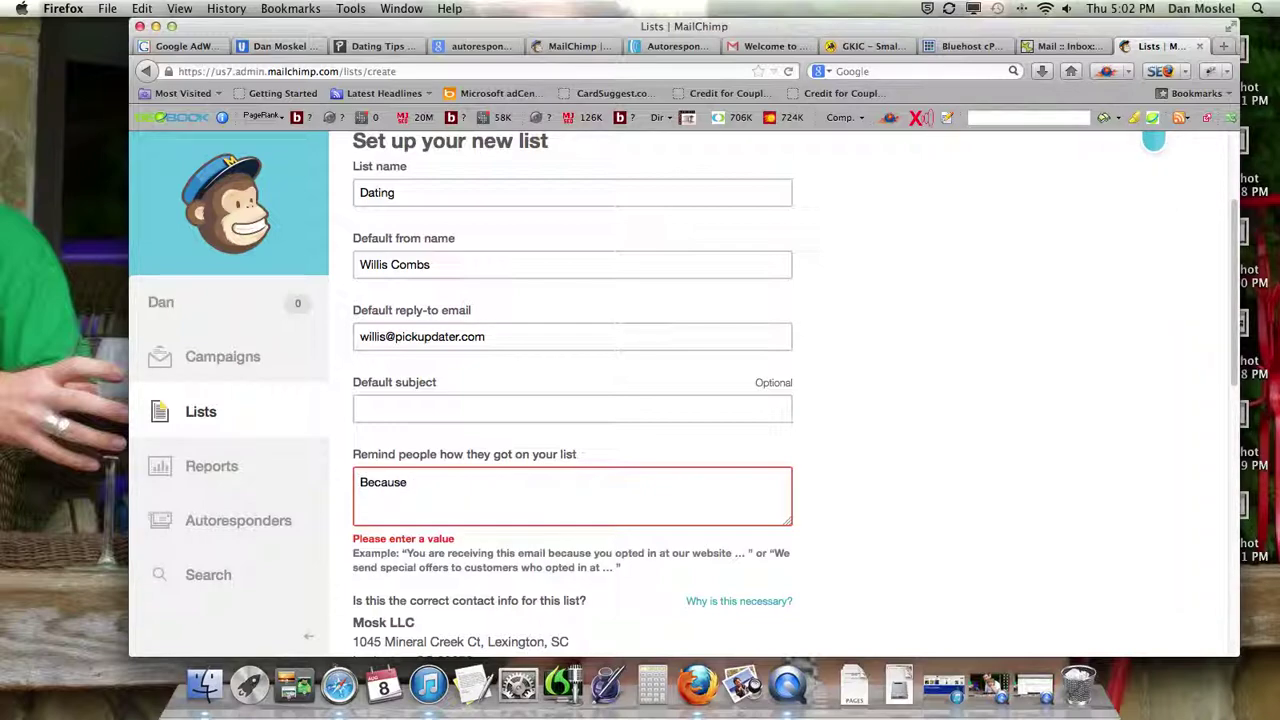
text(Because asked fr)
drag(359, 482, 447, 483)
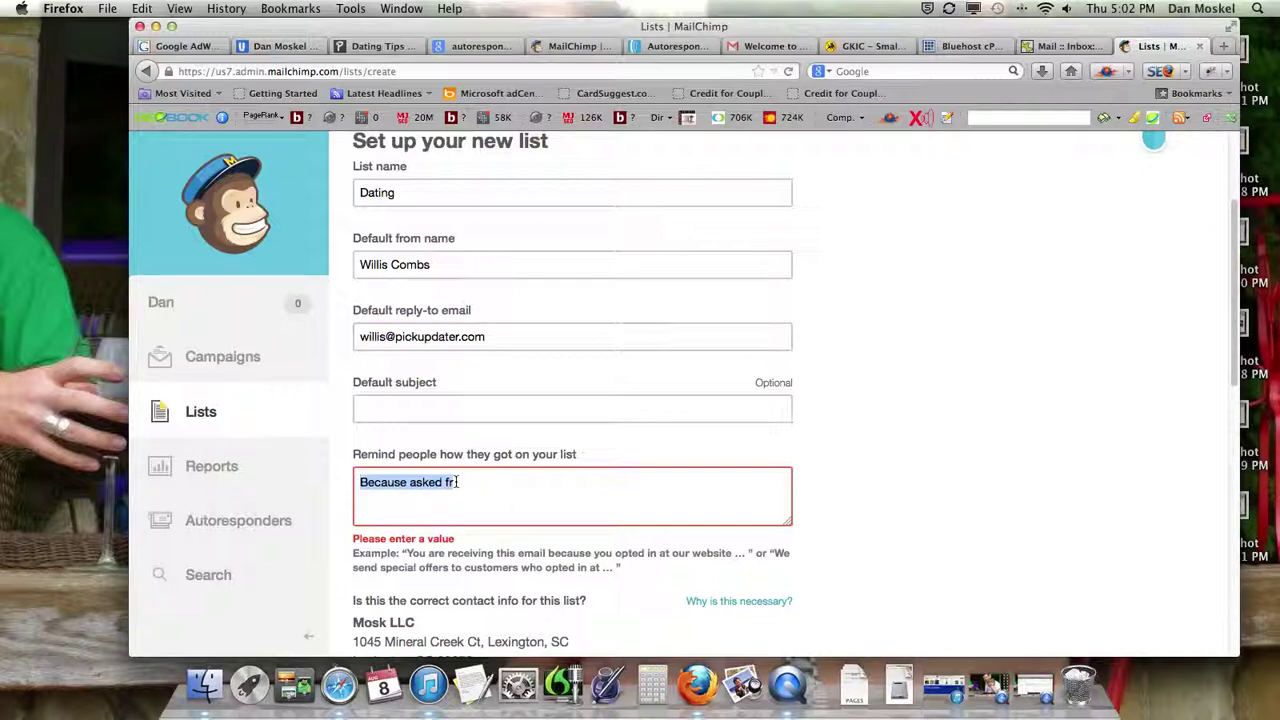
text(You requ)
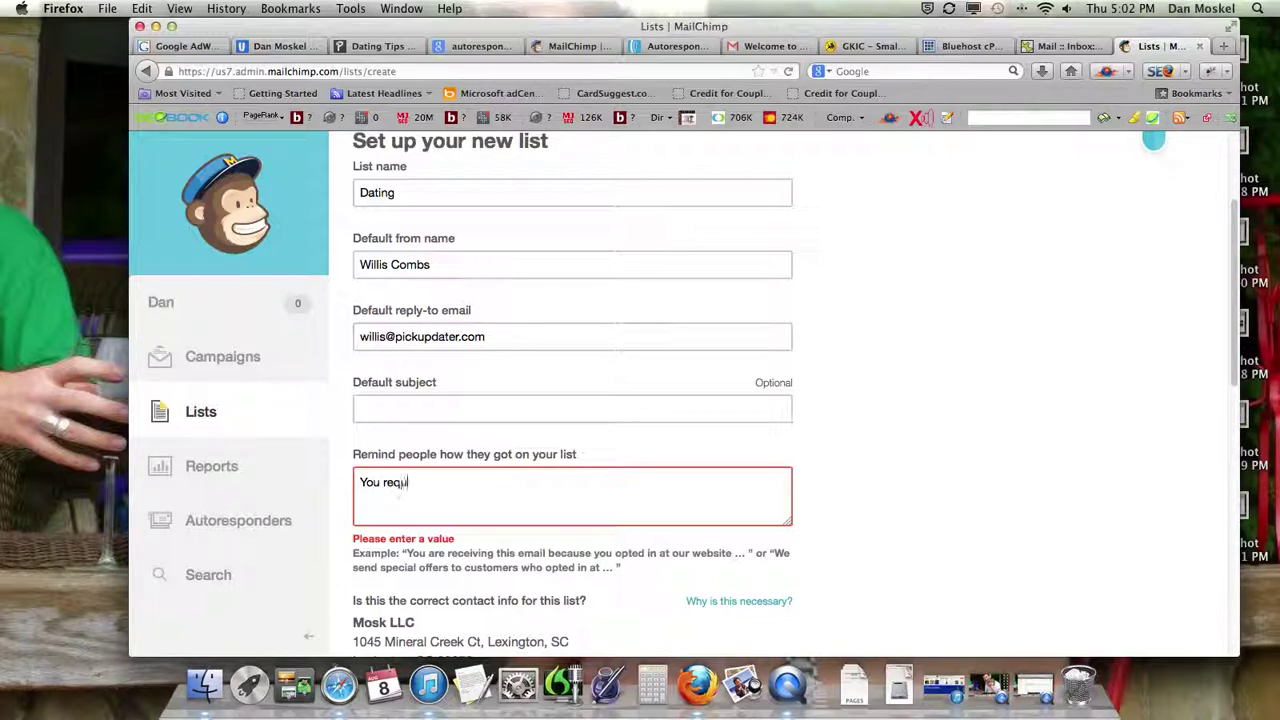
text(ested information at http://w)
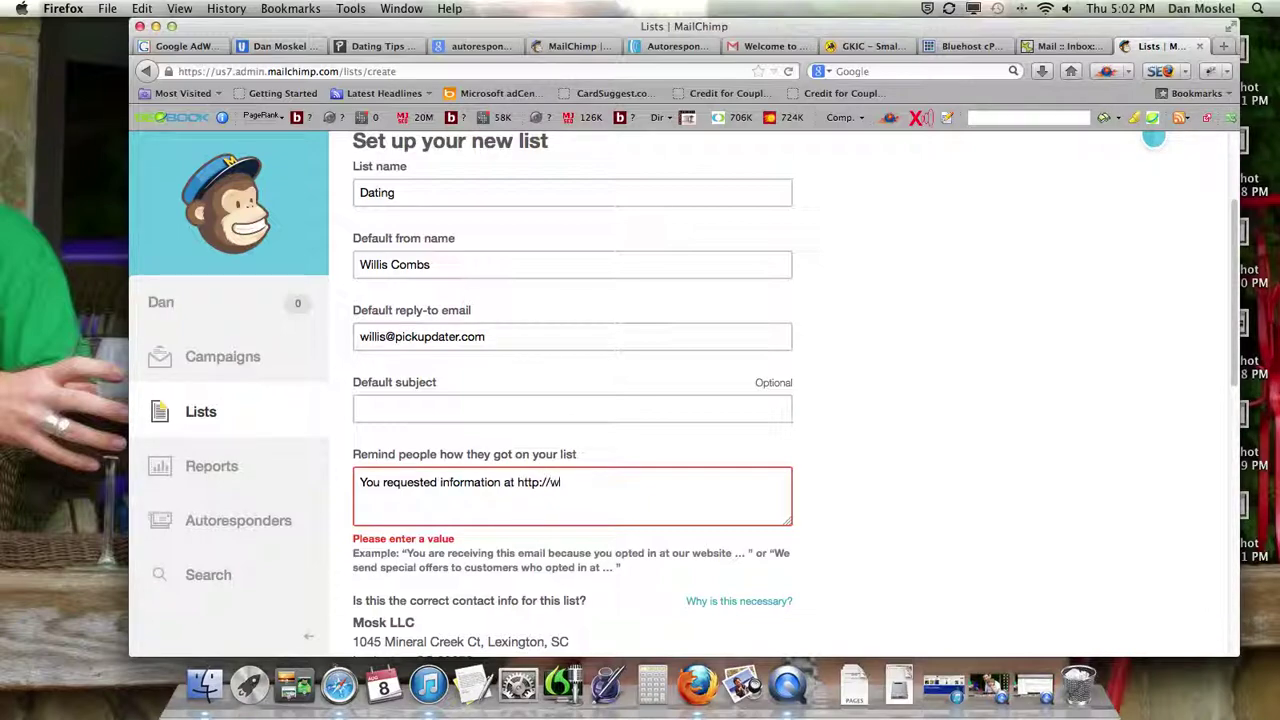
text(ww.pickupdater.com)
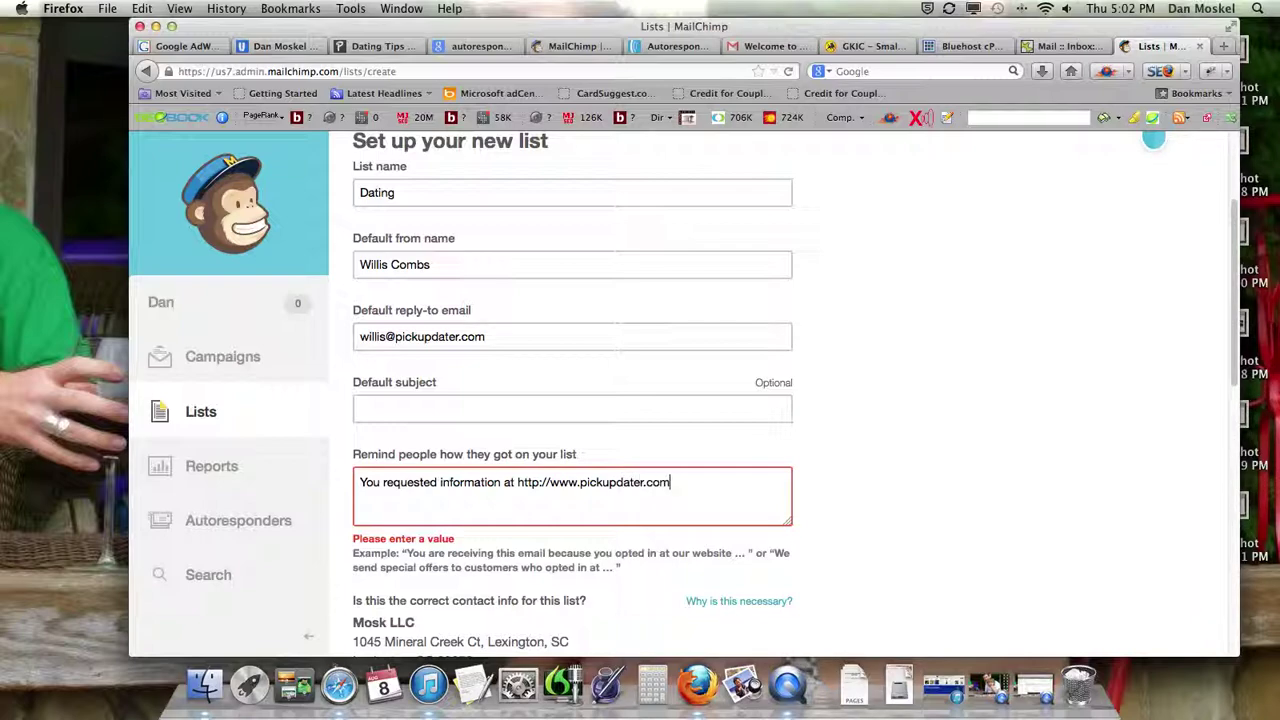
text(/ and from dating coach )
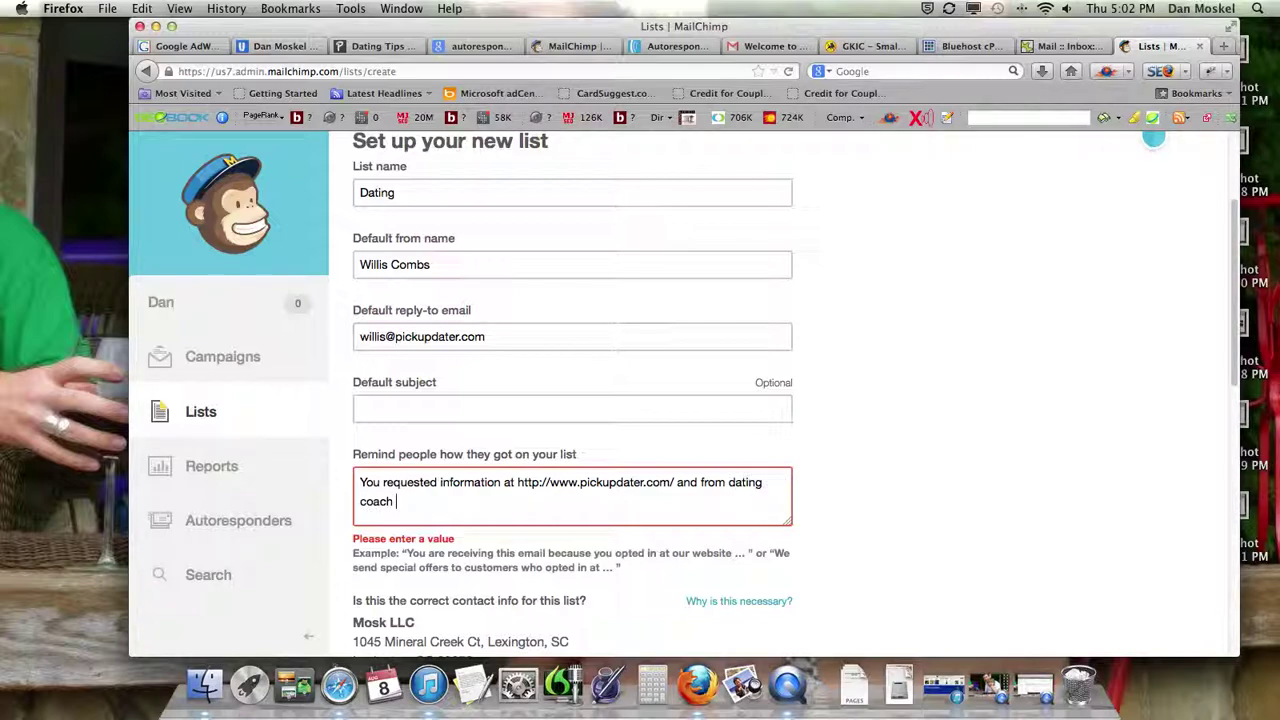
scroll(495, 485, down, 5)
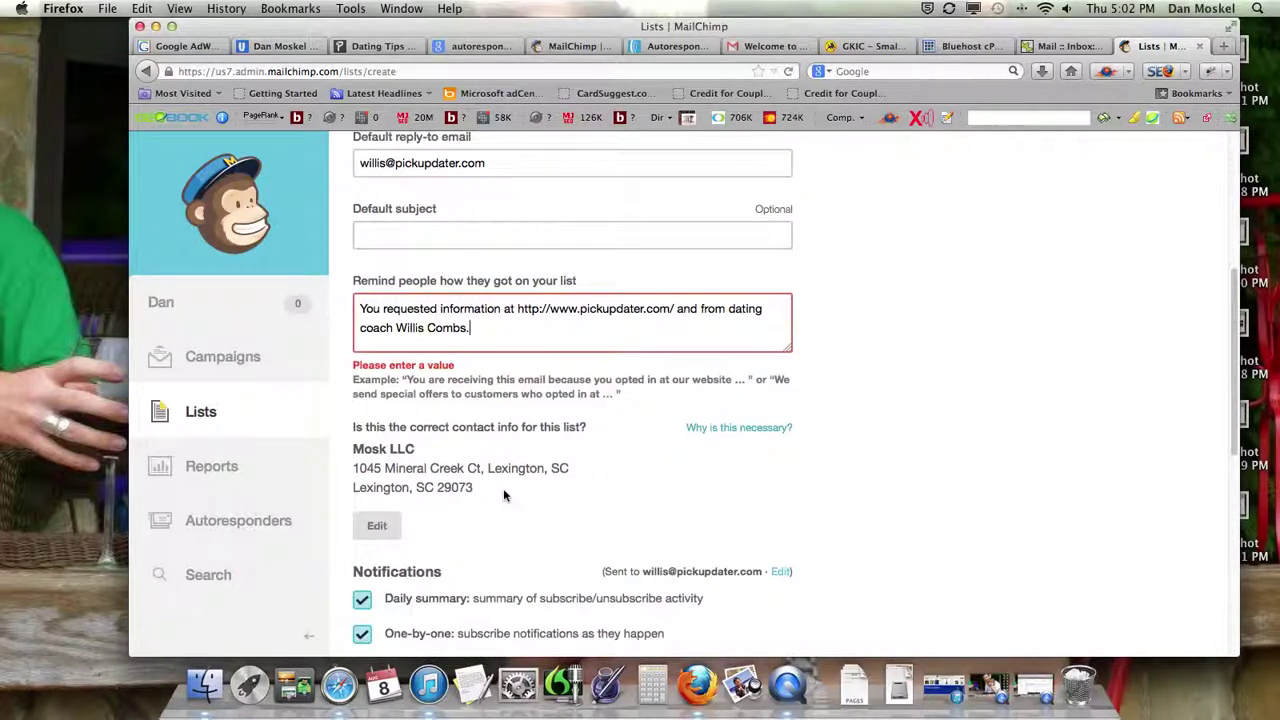
scroll(508, 495, down, 5)
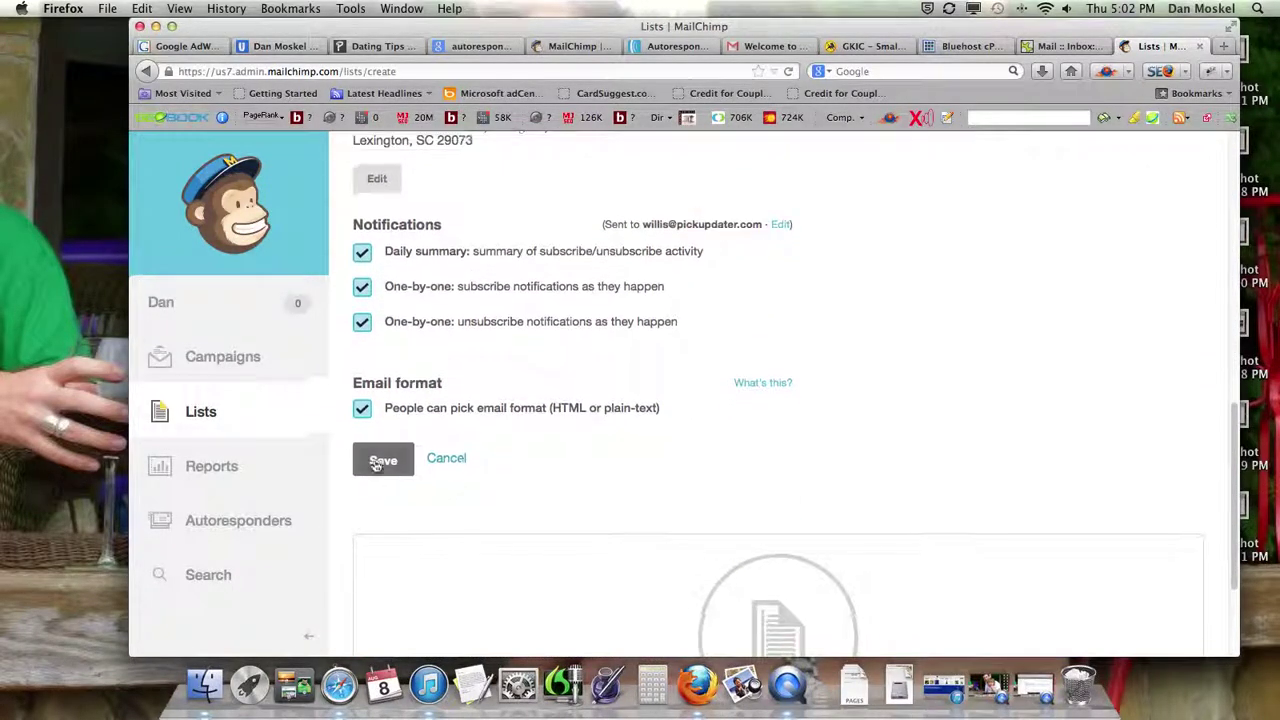
- Save the Dating list, dismiss the tip and bring up the add-subscriber form
click(385, 437)
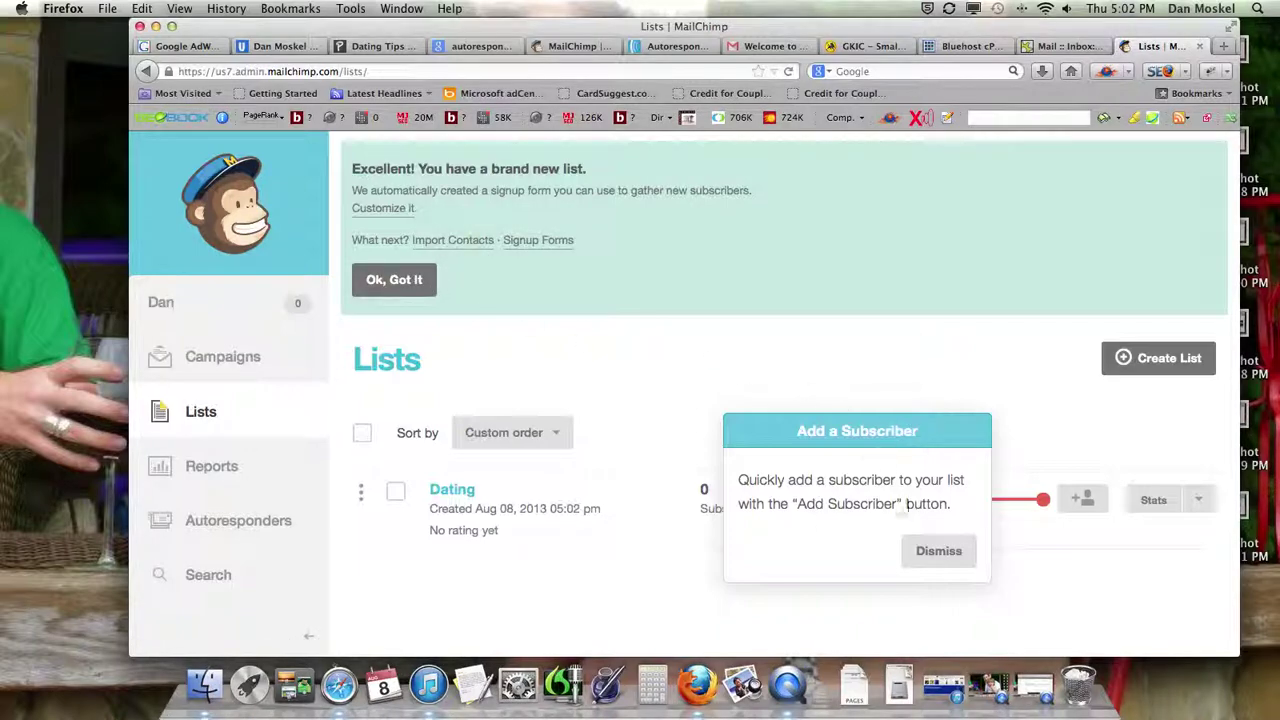
click(957, 553)
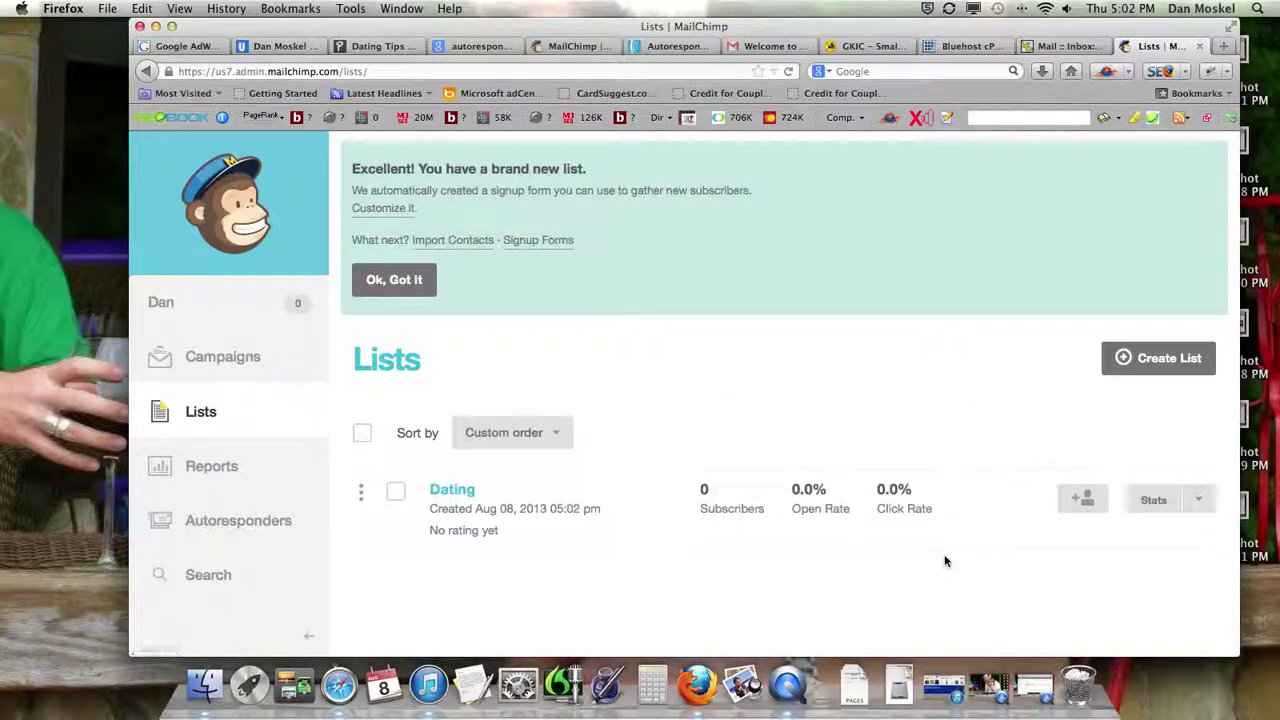
click(1077, 502)
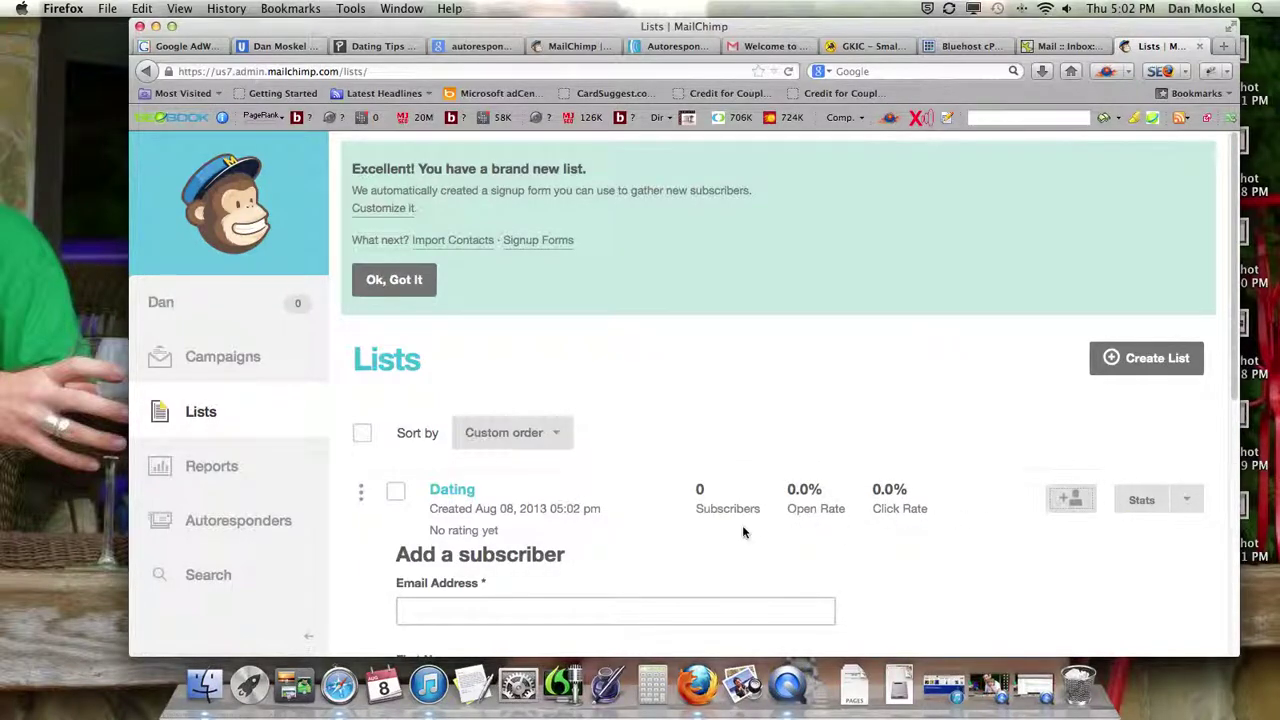
scroll(742, 525, down, 3)
- Subscribe one person with their email address, first and last name, confirming they gave permission
click(571, 428)
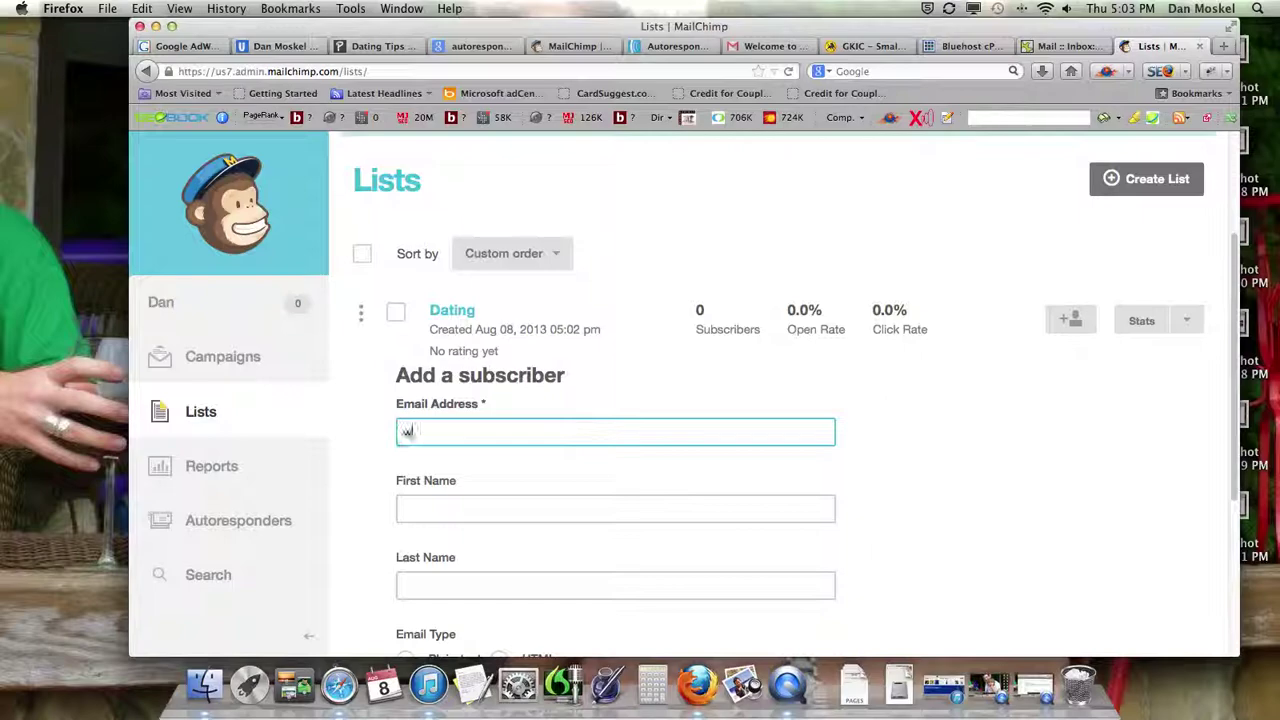
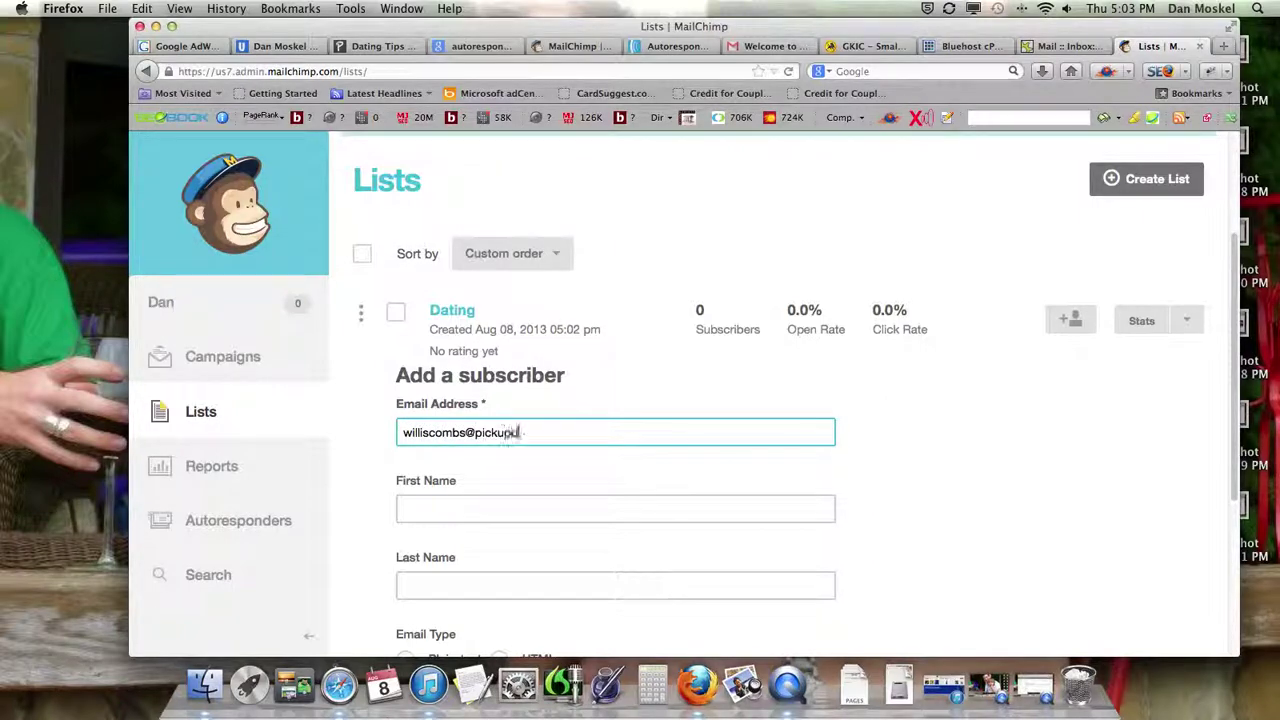
key(Tab)
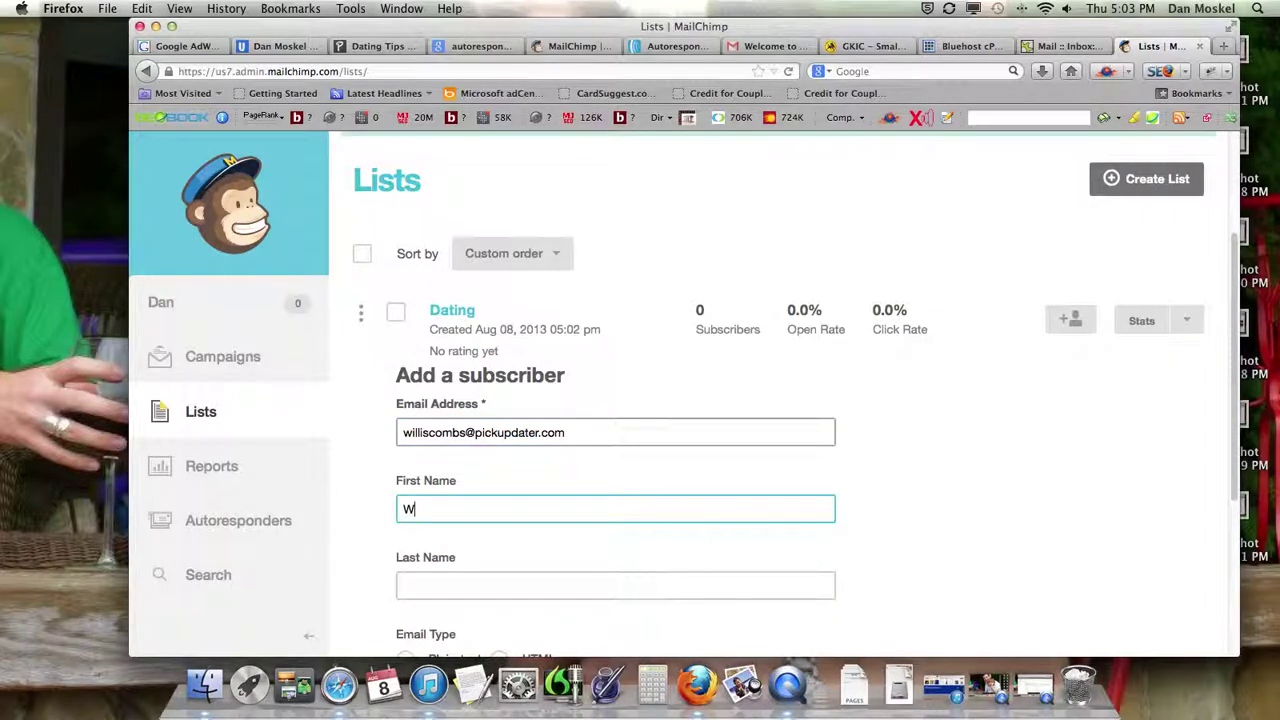
key(Tab)
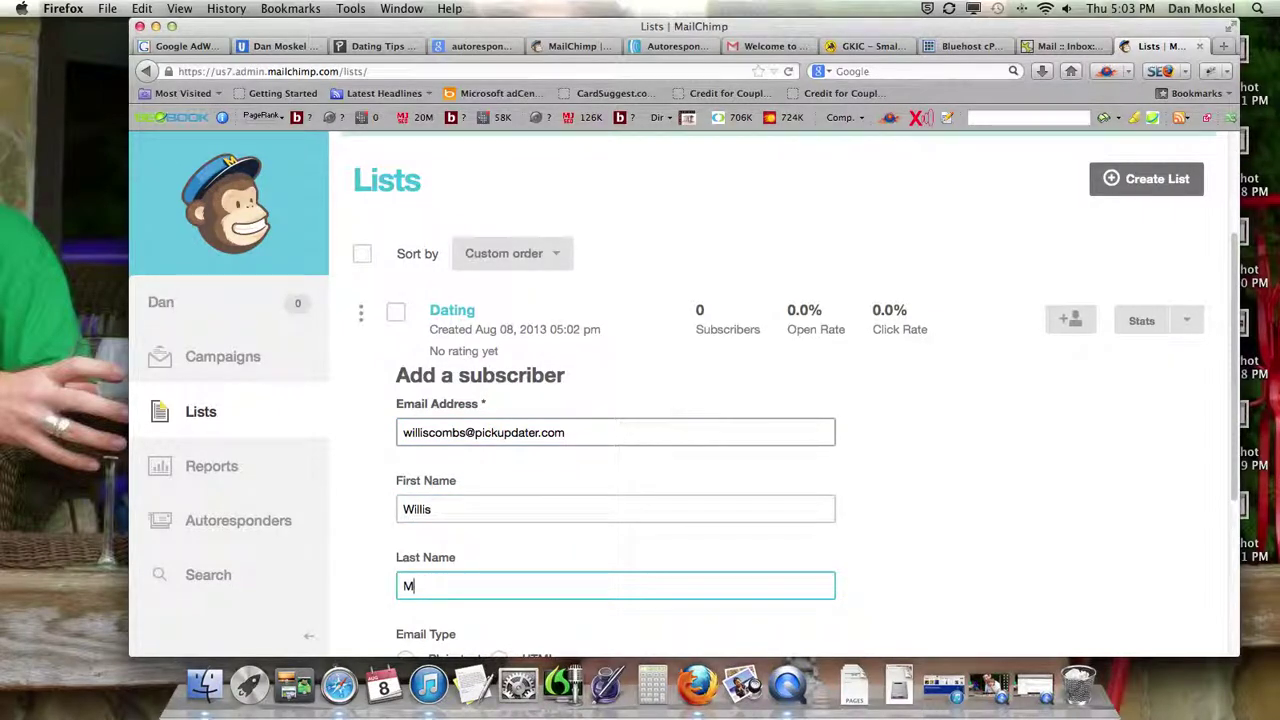
scroll(617, 466, down, 4)
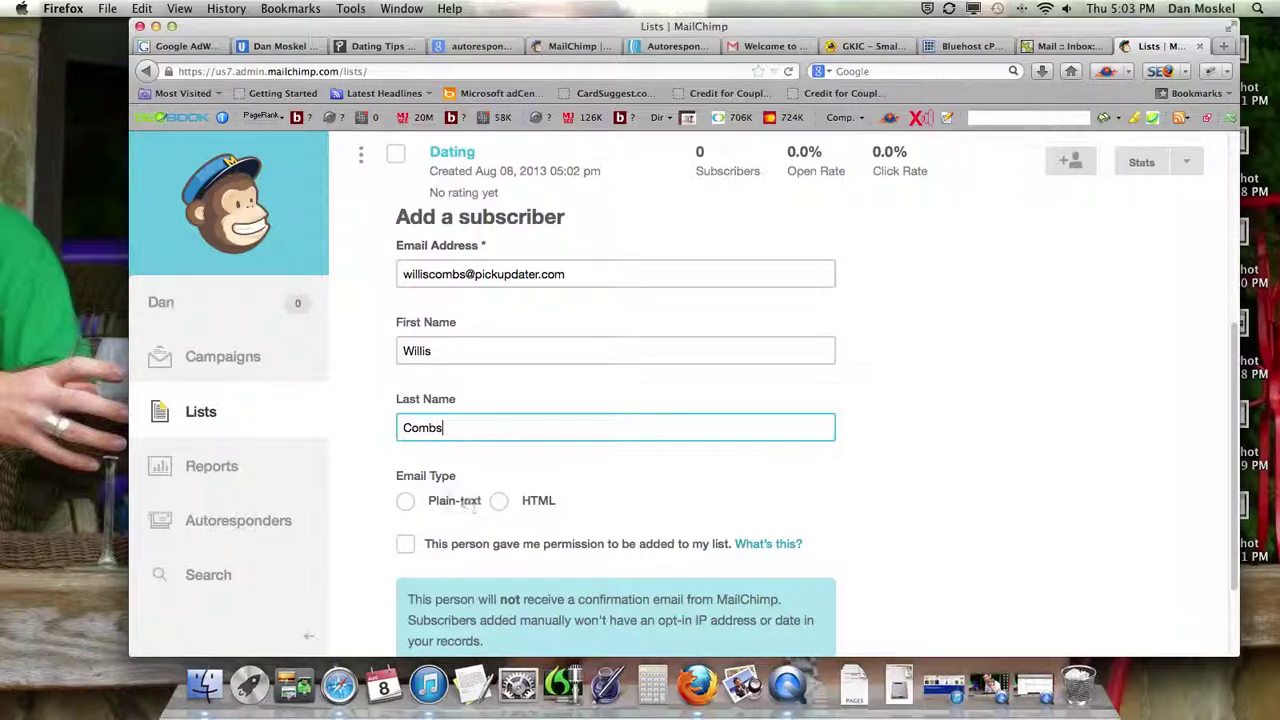
scroll(451, 513, down, 1)
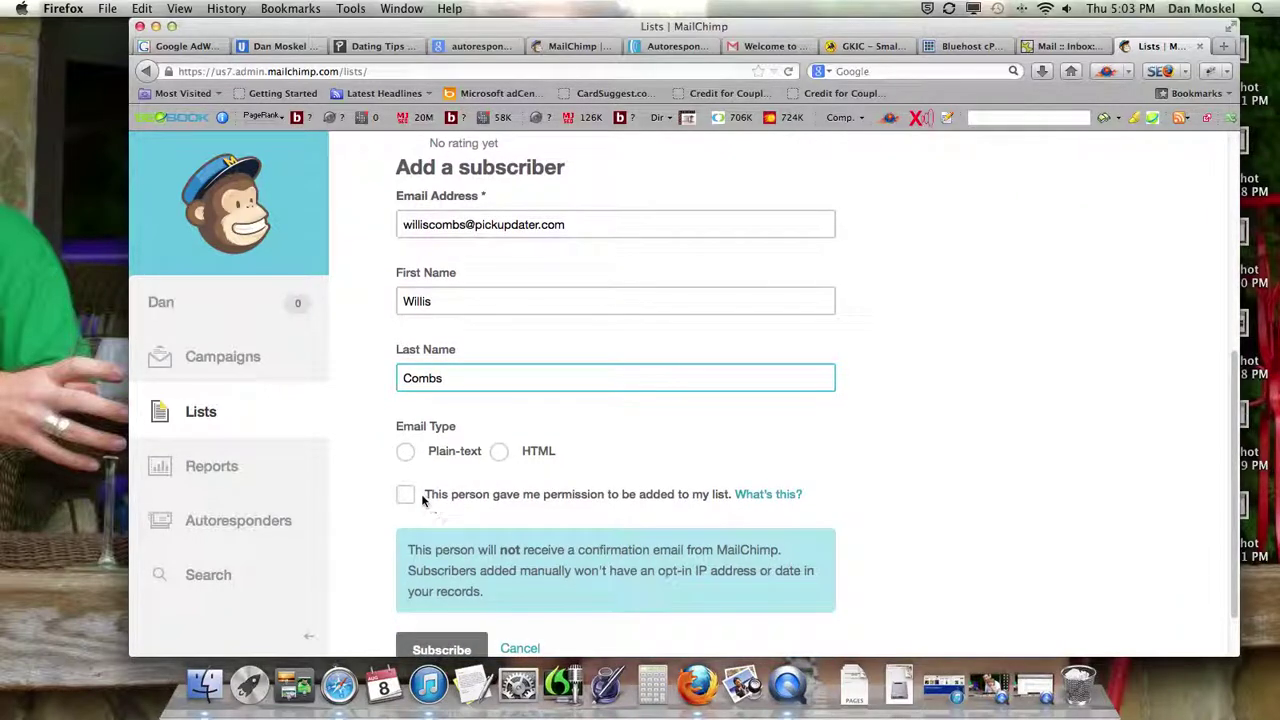
click(405, 496)
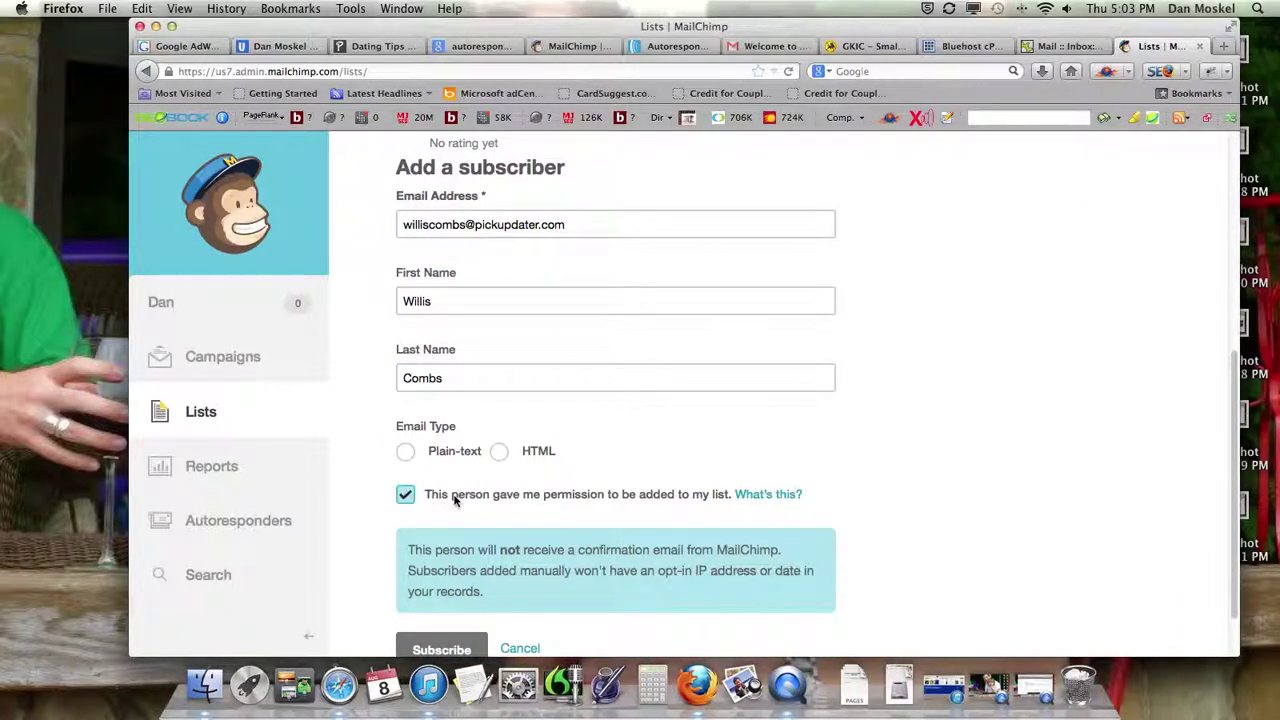
scroll(451, 497, down, 1)
click(449, 580)
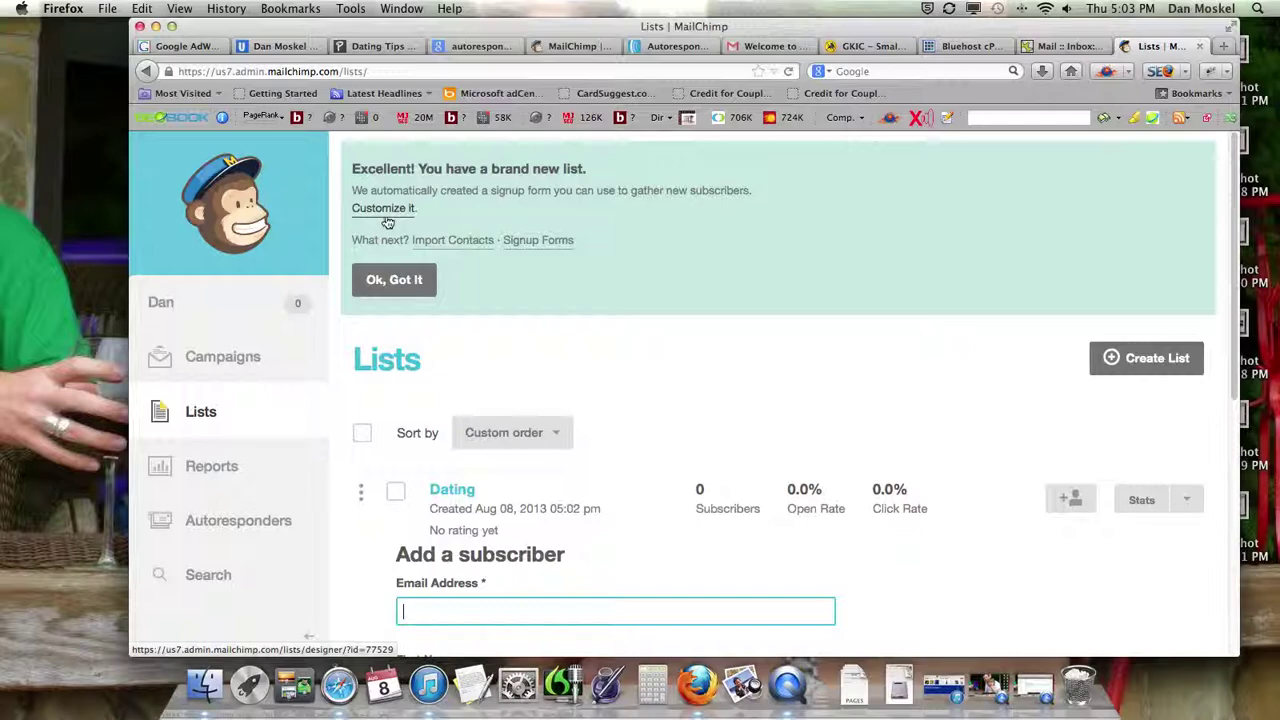
- Look over the Autoresponders section and the autoresponder reports under Reports
click(224, 526)
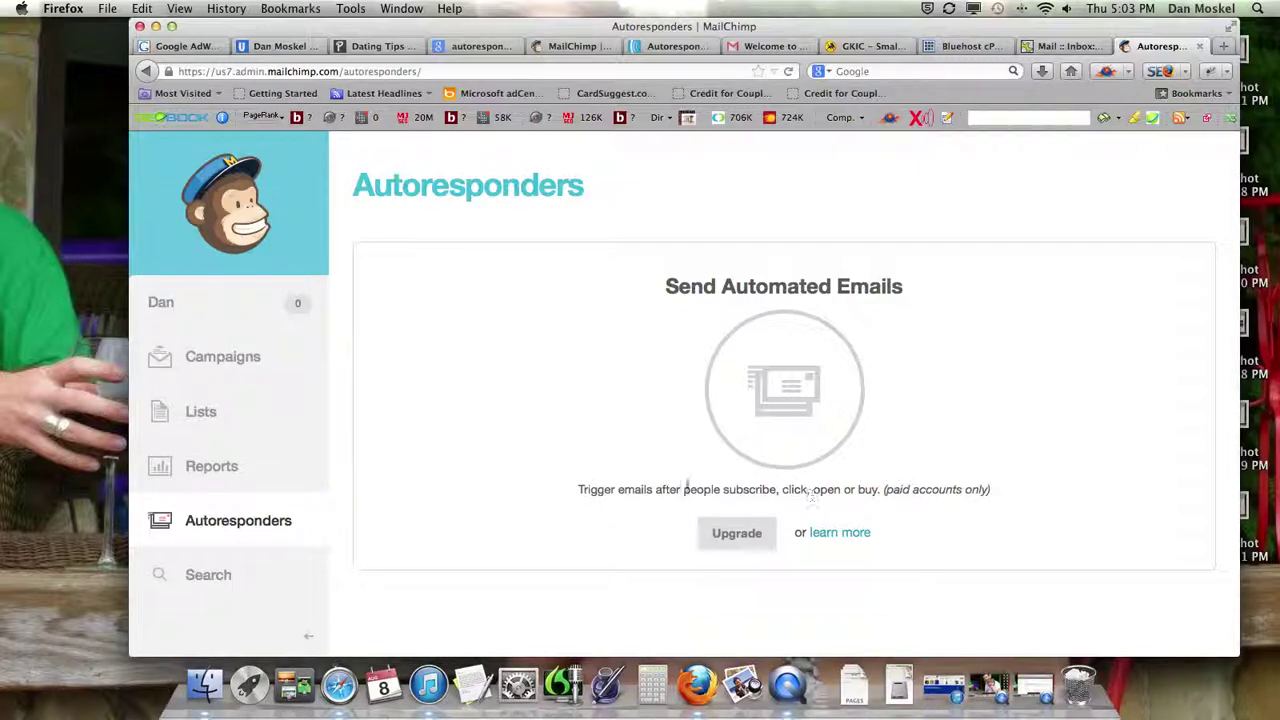
click(250, 480)
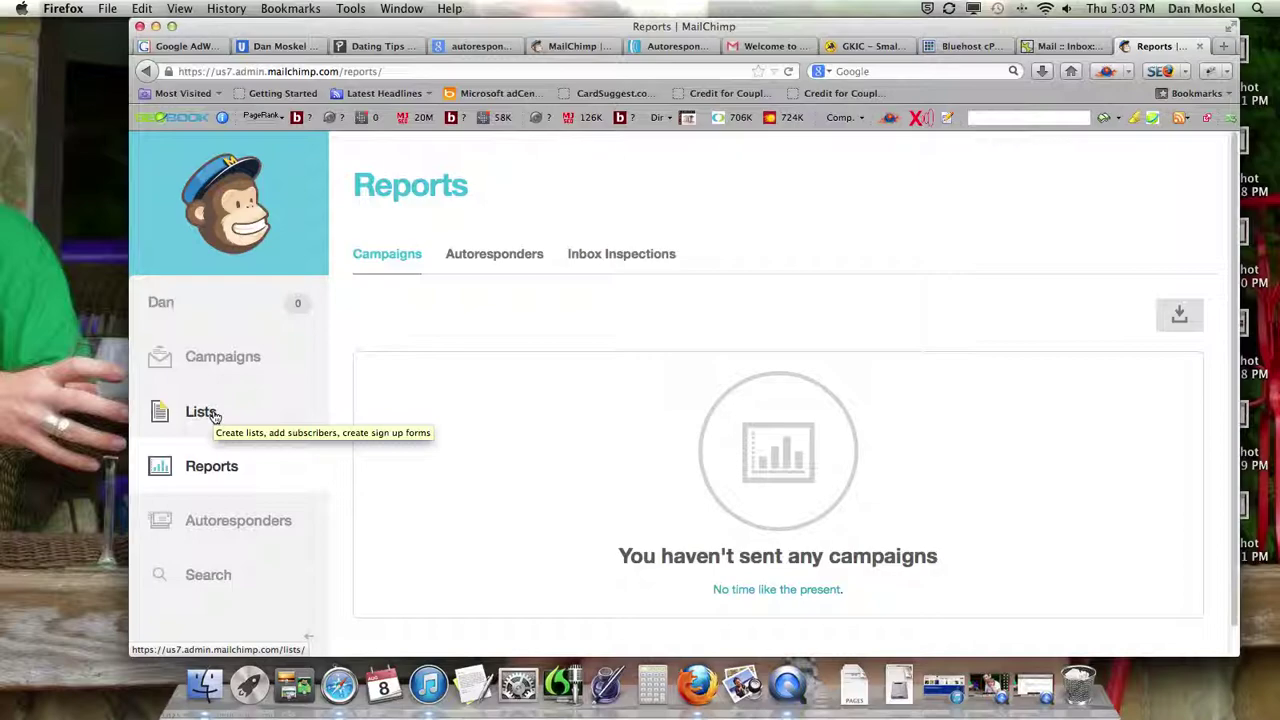
click(510, 253)
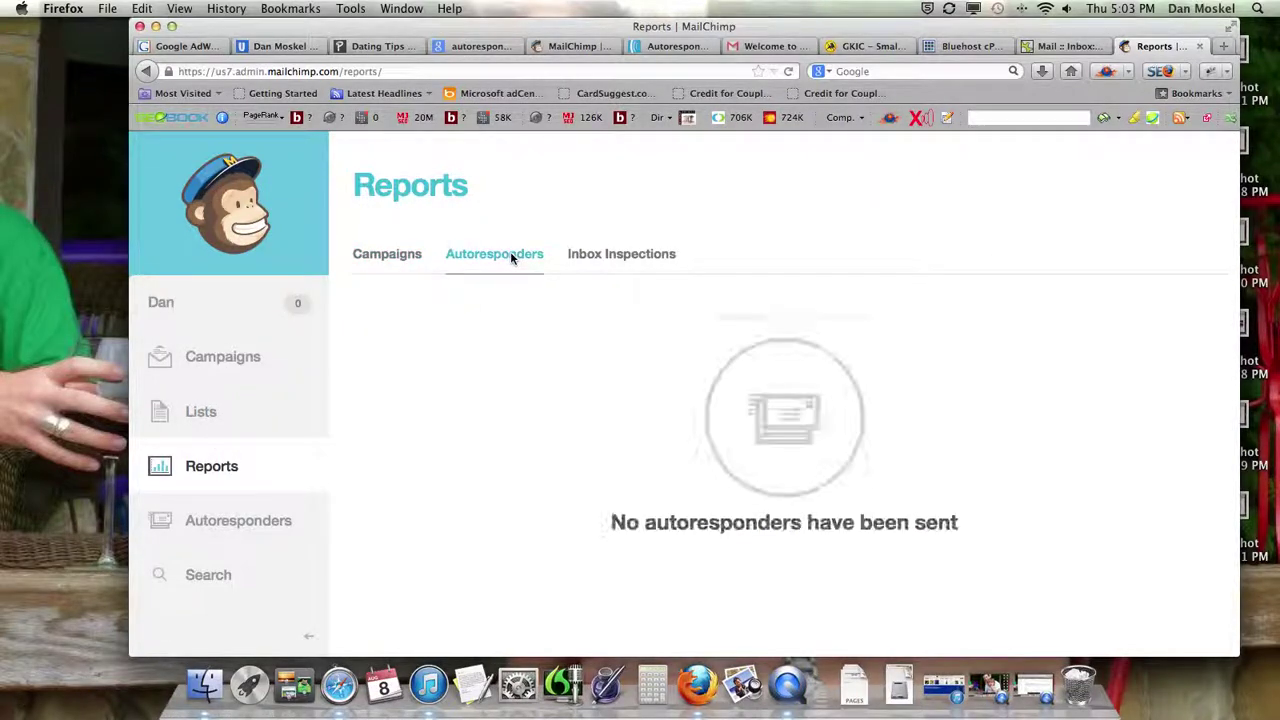
- Move between Lists and Campaigns, select the Dating list, then switch to the blog tab
click(198, 416)
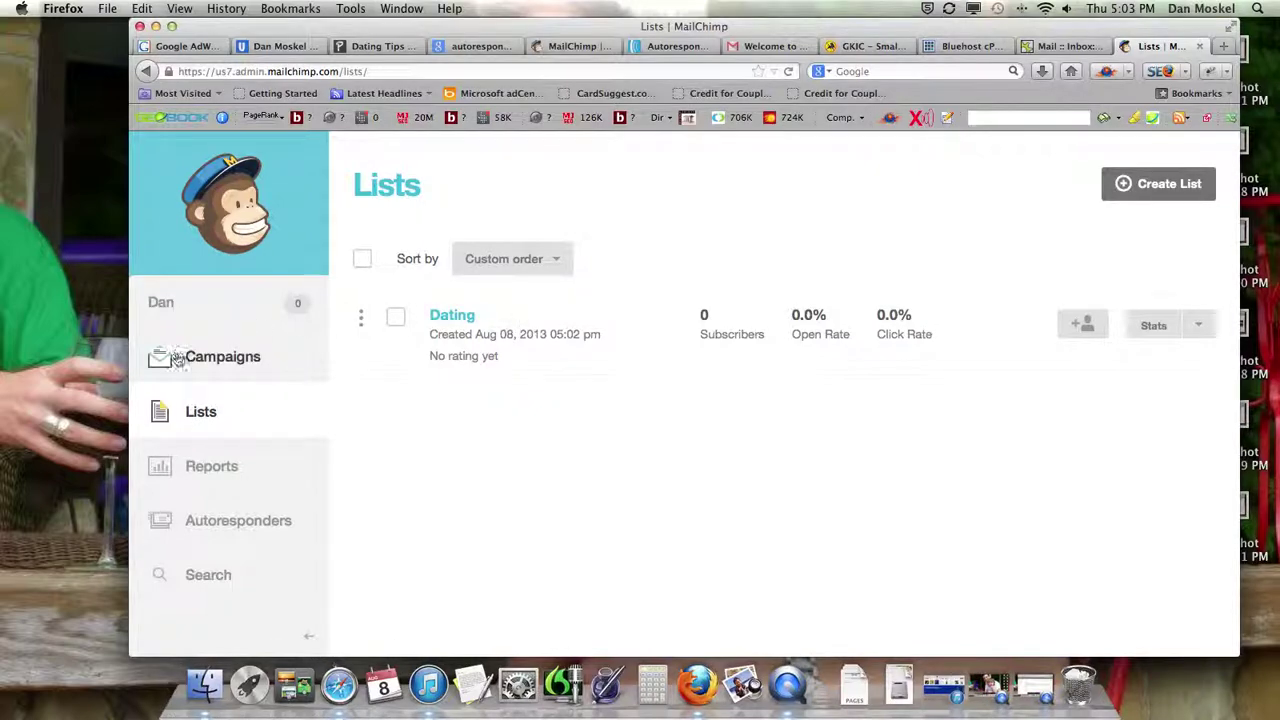
click(213, 365)
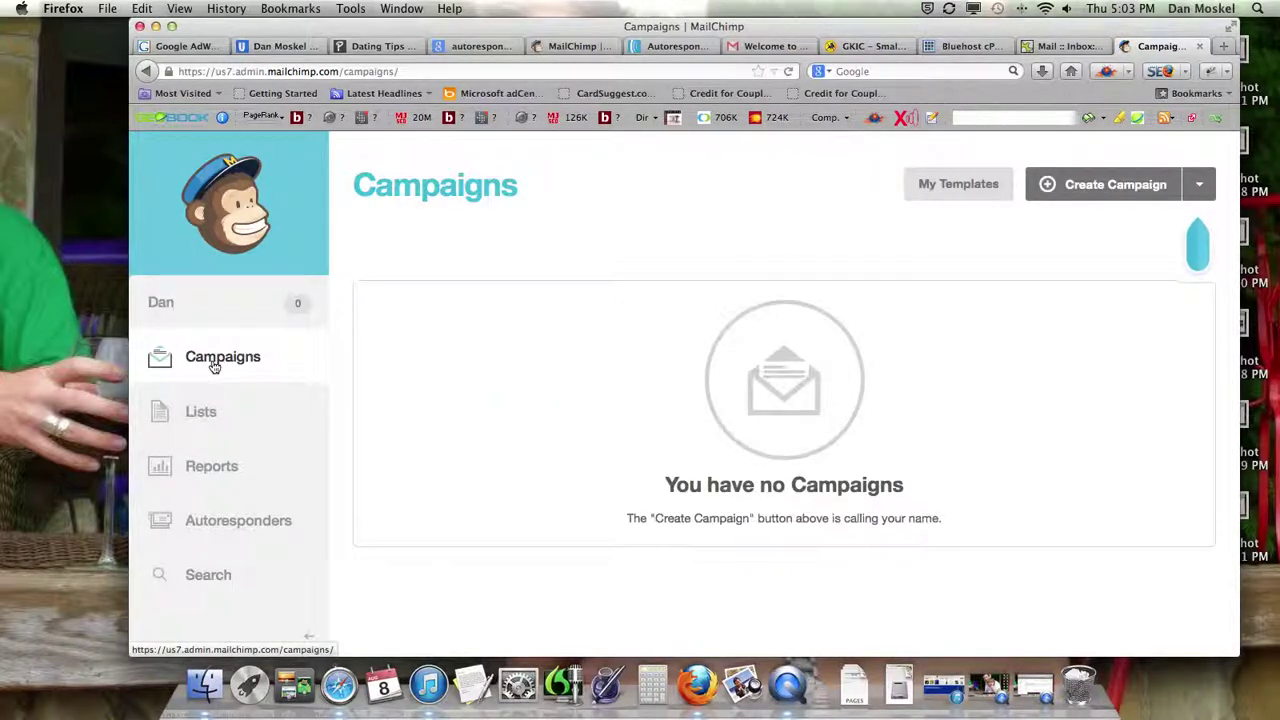
click(203, 405)
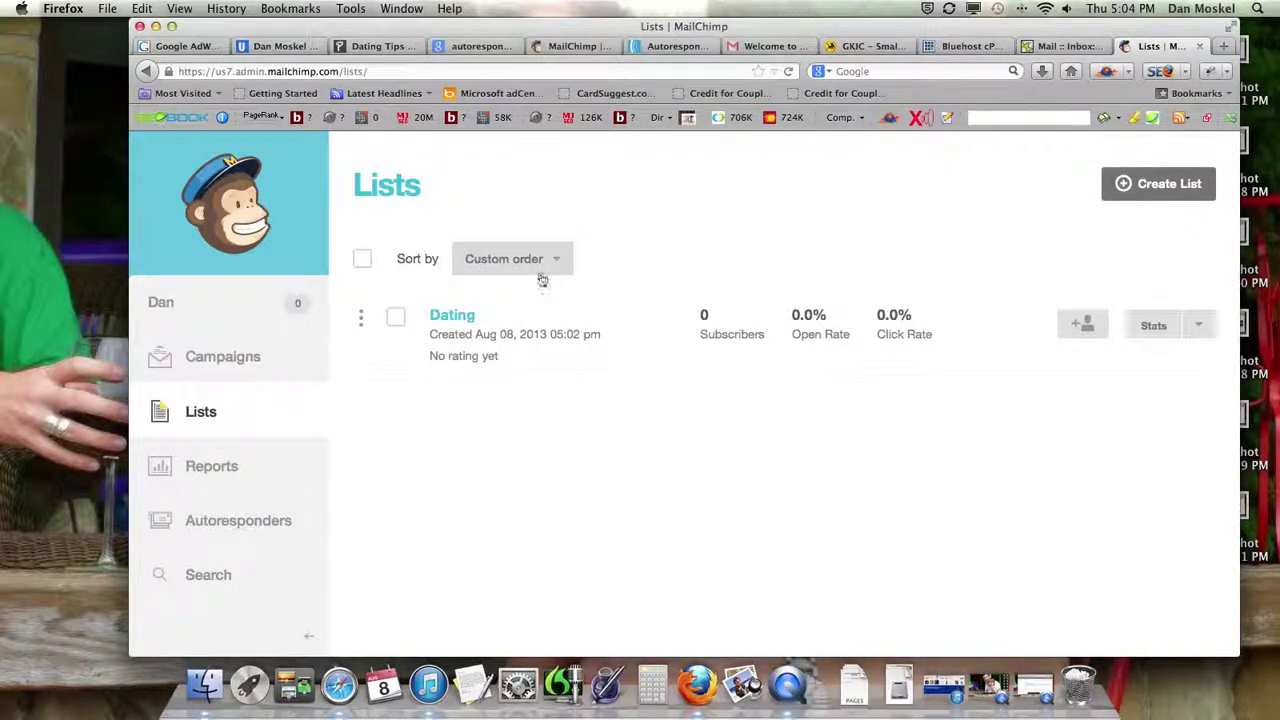
click(398, 320)
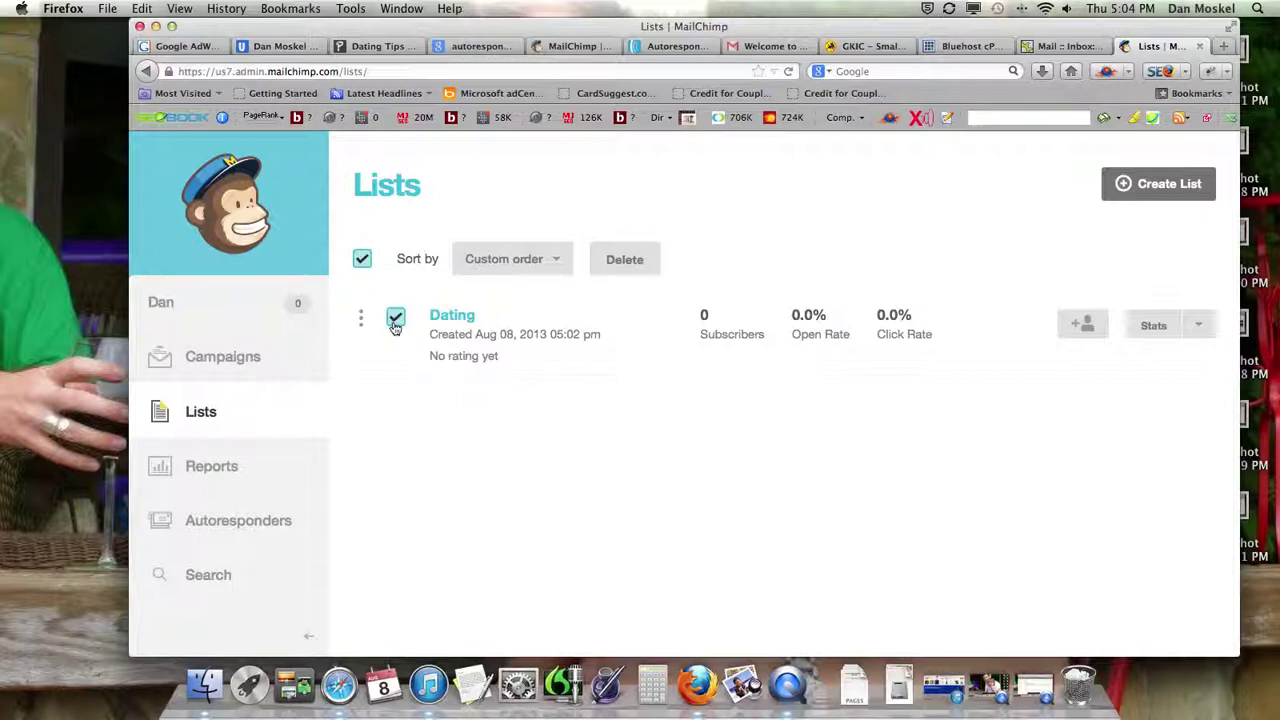
click(205, 369)
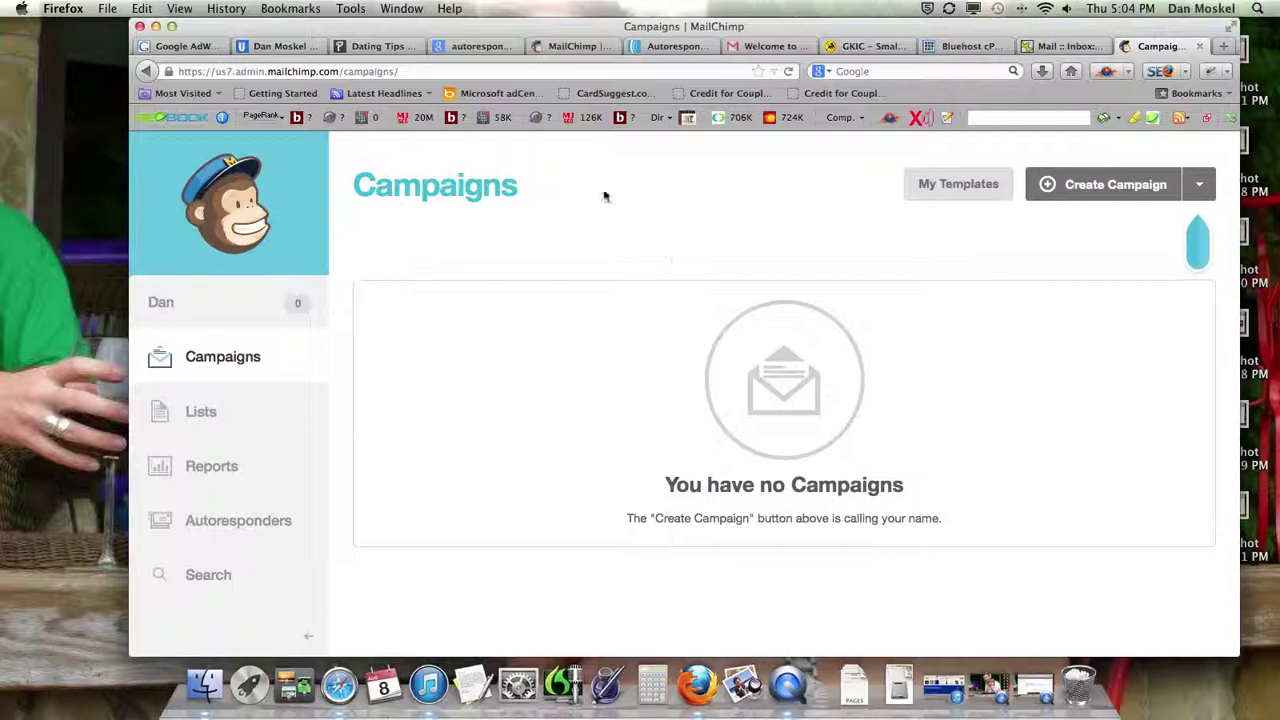
click(281, 47)
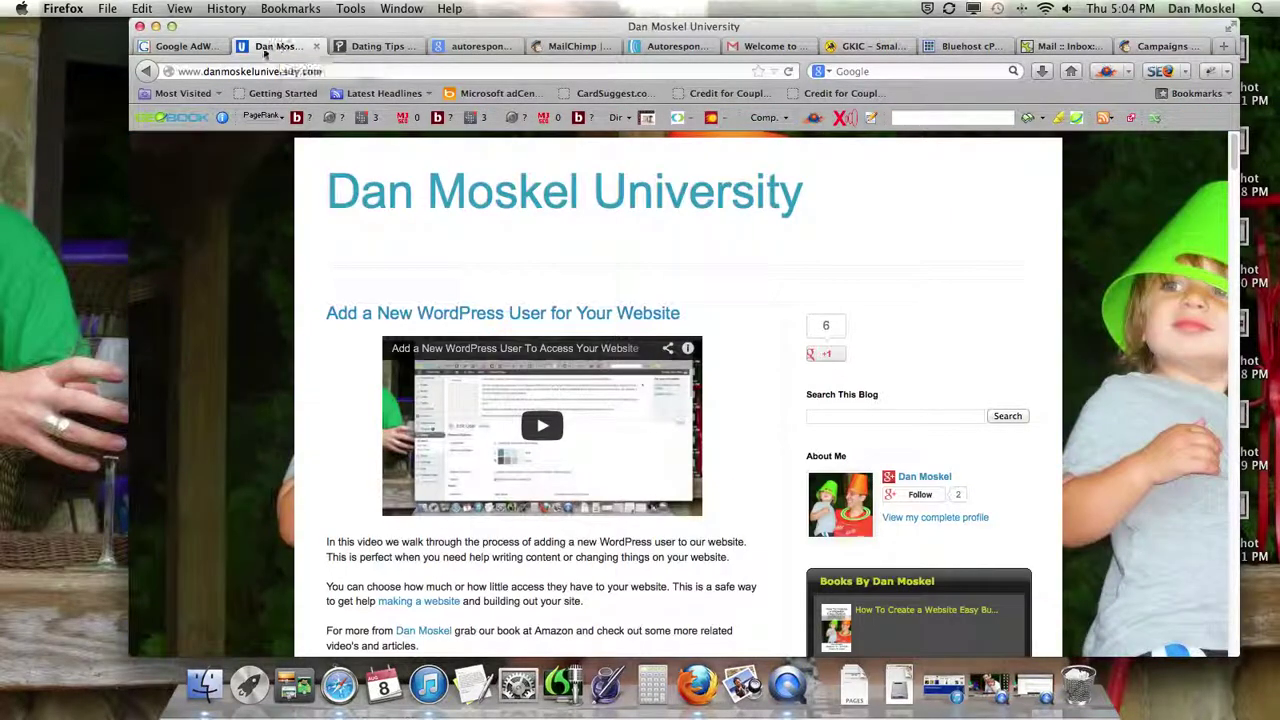